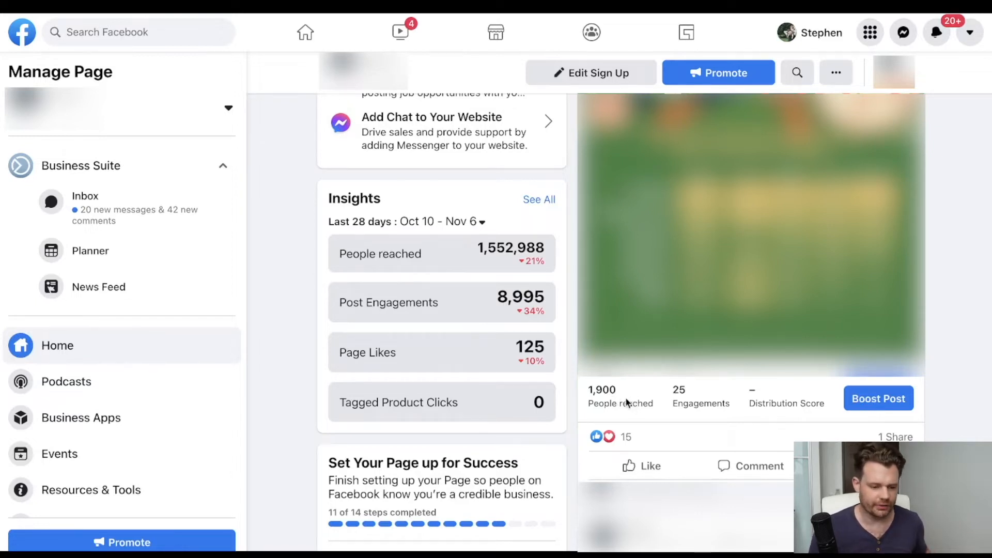
Review the People Reached figures and chart for the last 7 days in Creator Studio's Pages insights overview.
left_click(603, 401)
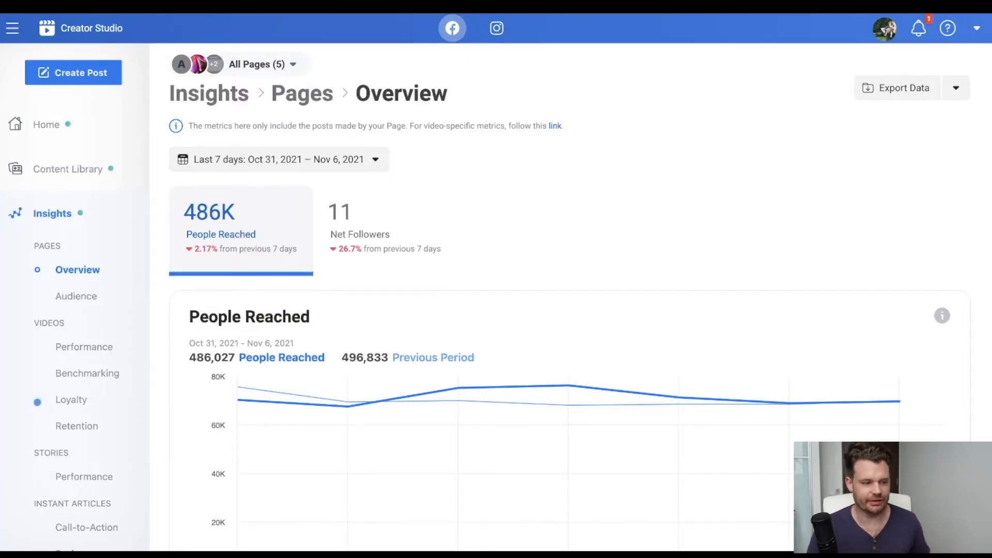
scroll(283, 388, "down", 2)
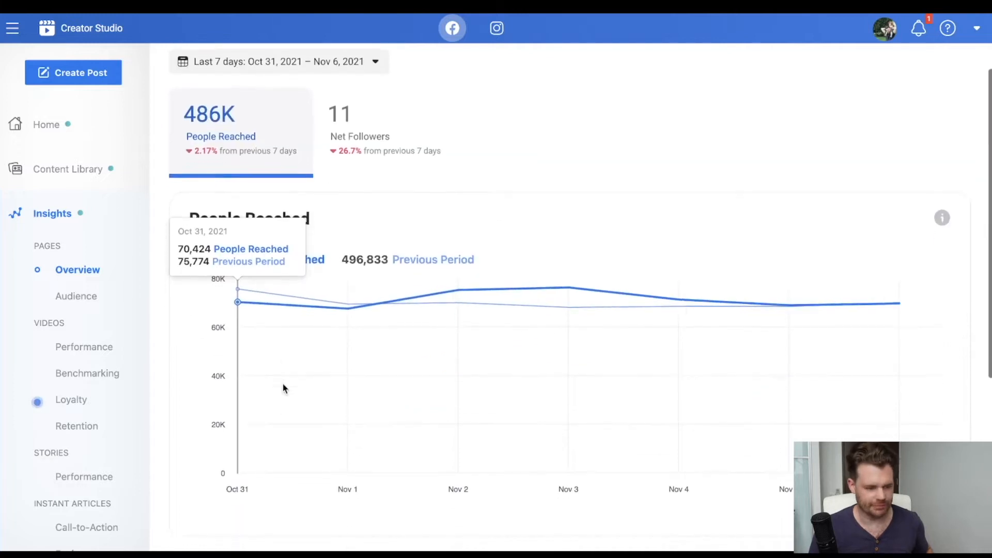
scroll(284, 389, "up", 2)
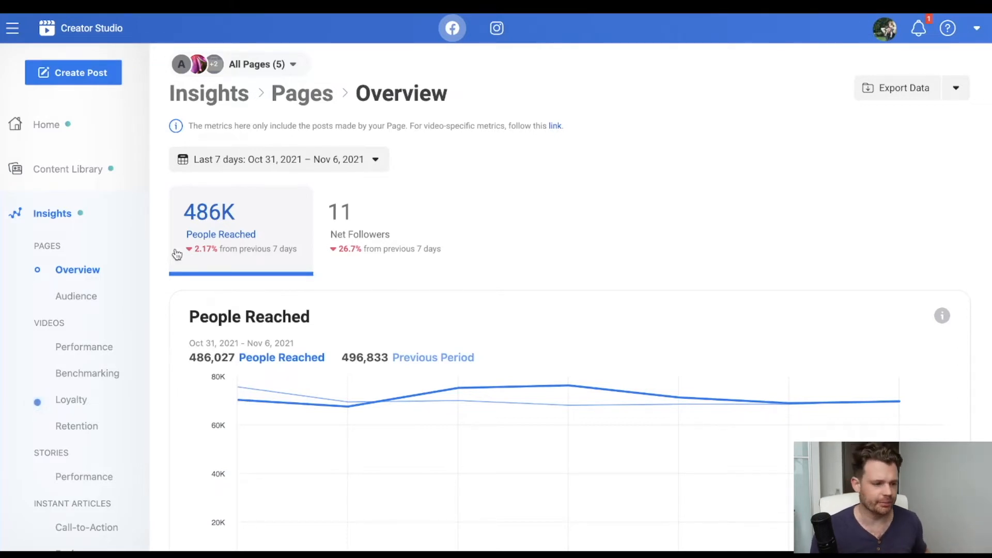
scroll(343, 203, "down", 2)
scroll(345, 203, "up", 2)
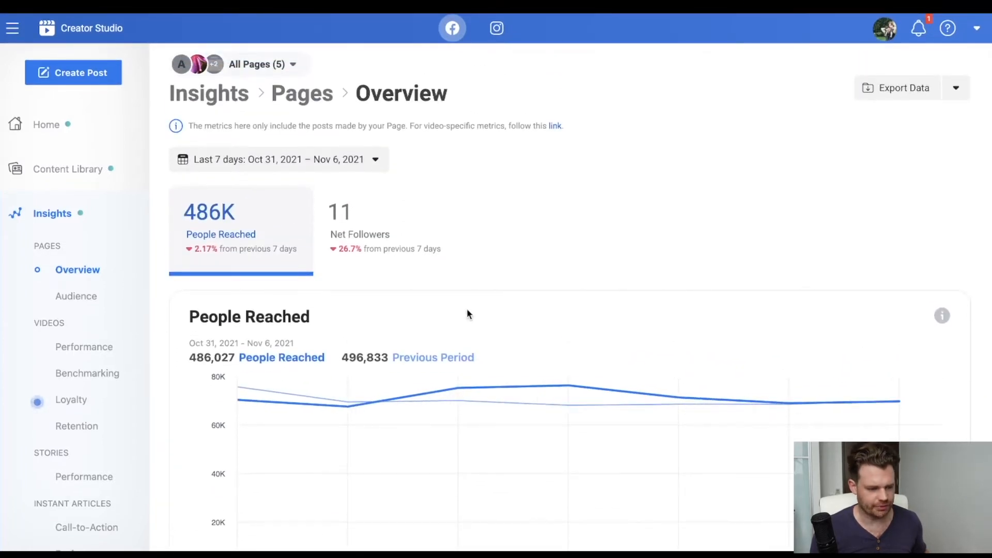
scroll(85, 299, "down", 1)
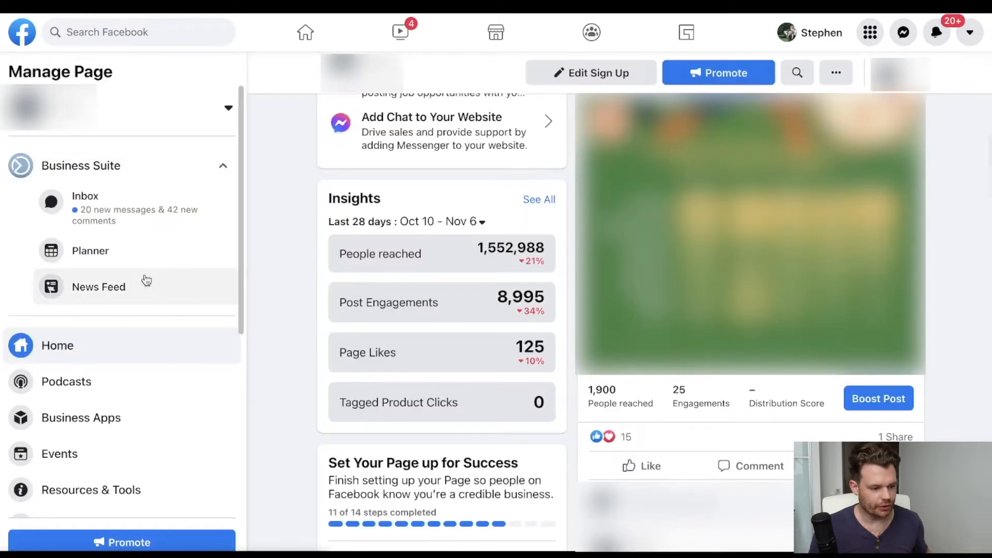
Open the Facebook Page's Insights overview and examine the Page Summary metrics for the last 7 days.
scroll(129, 323, "down", 5)
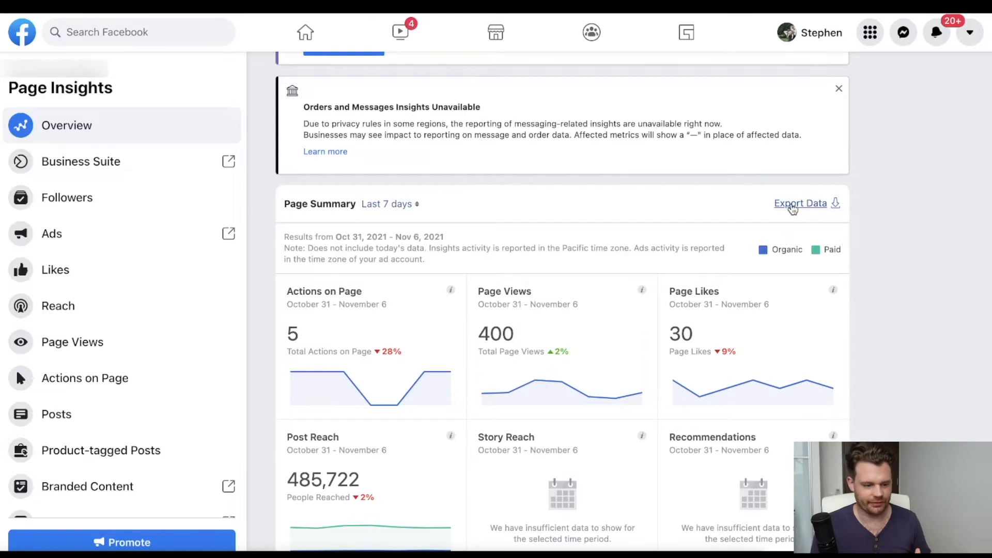
scroll(793, 210, "down", 2)
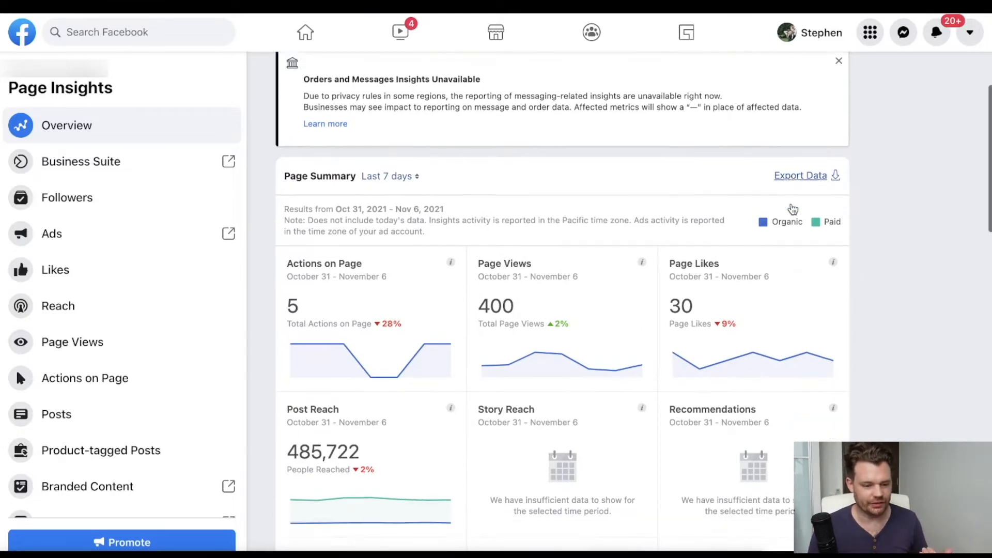
mouse_move(738, 294)
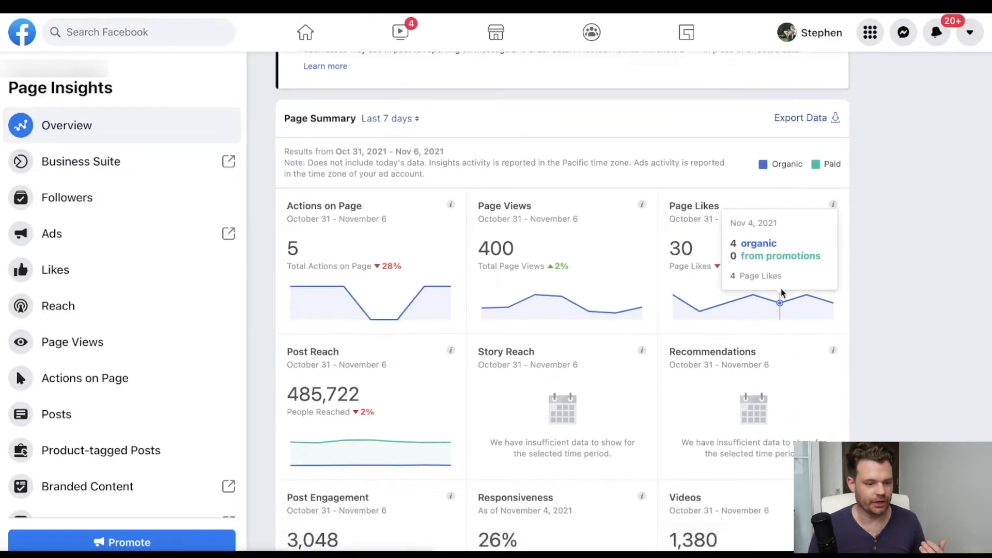
scroll(639, 289, "down", 5)
scroll(638, 287, "down", 2)
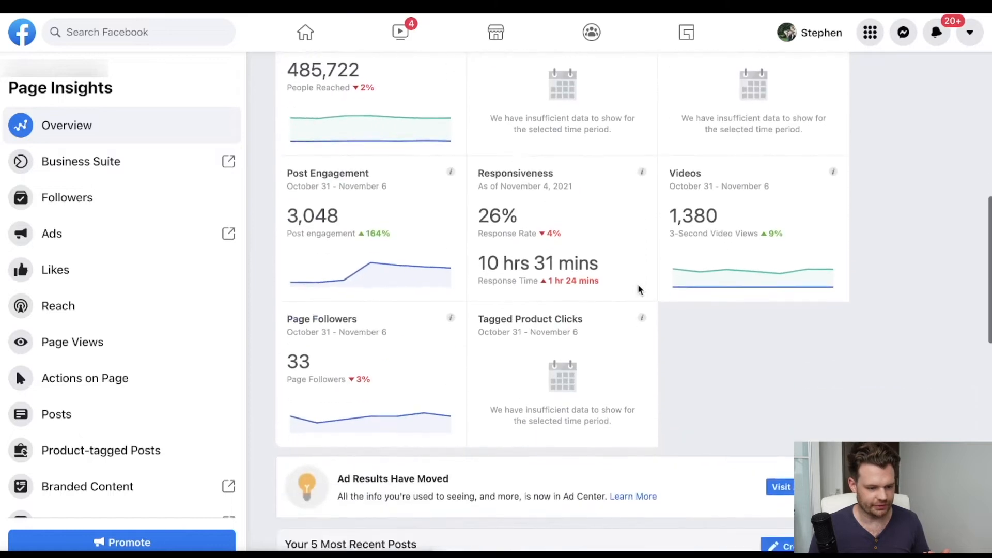
scroll(638, 288, "up", 7)
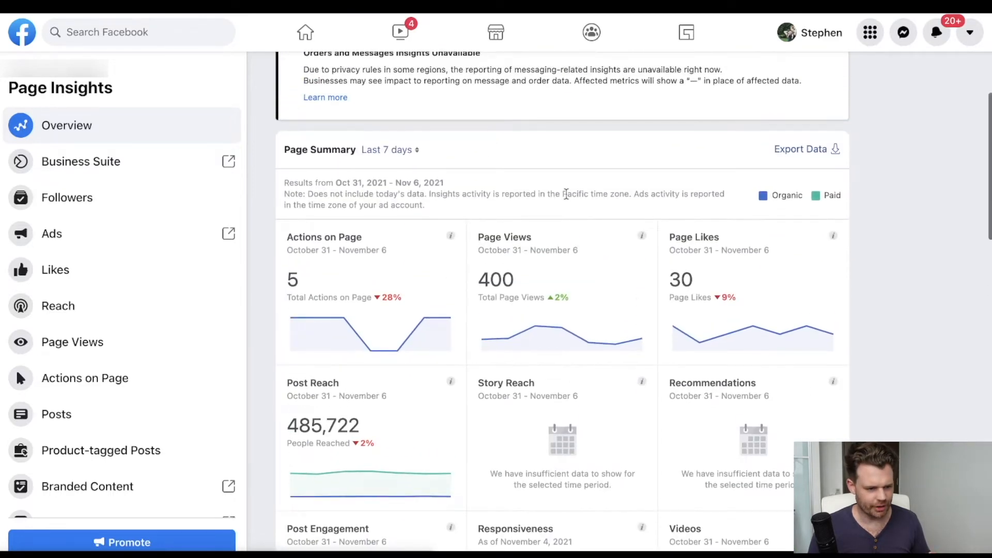
scroll(565, 195, "up", 3)
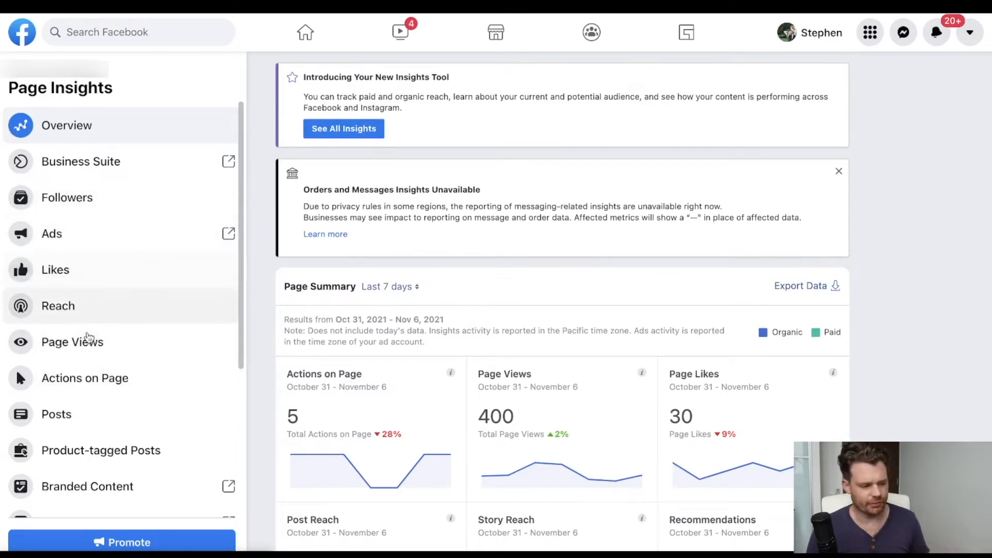
Open the Posts insights and examine when fans are online and the reach and engagement of all published posts.
left_click(79, 416)
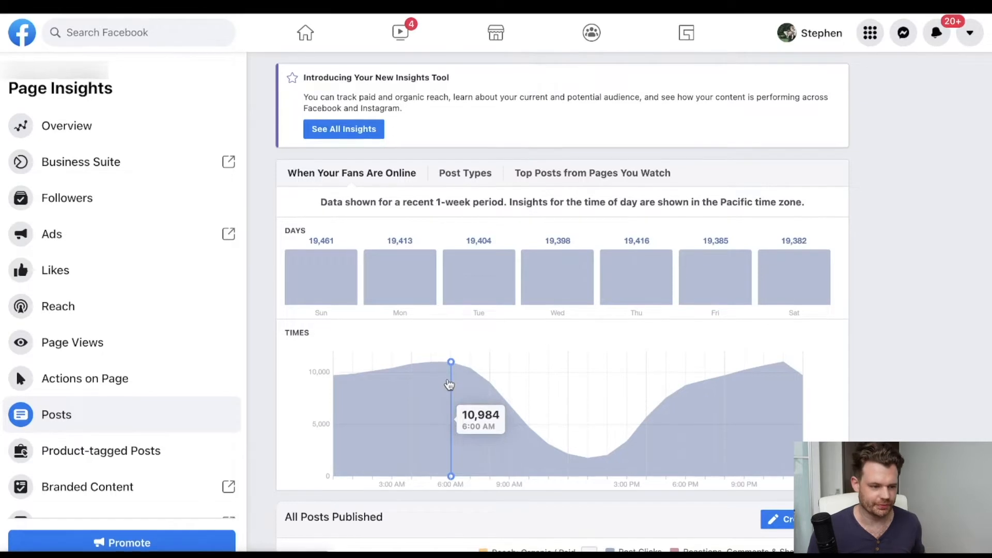
scroll(450, 385, "down", 7)
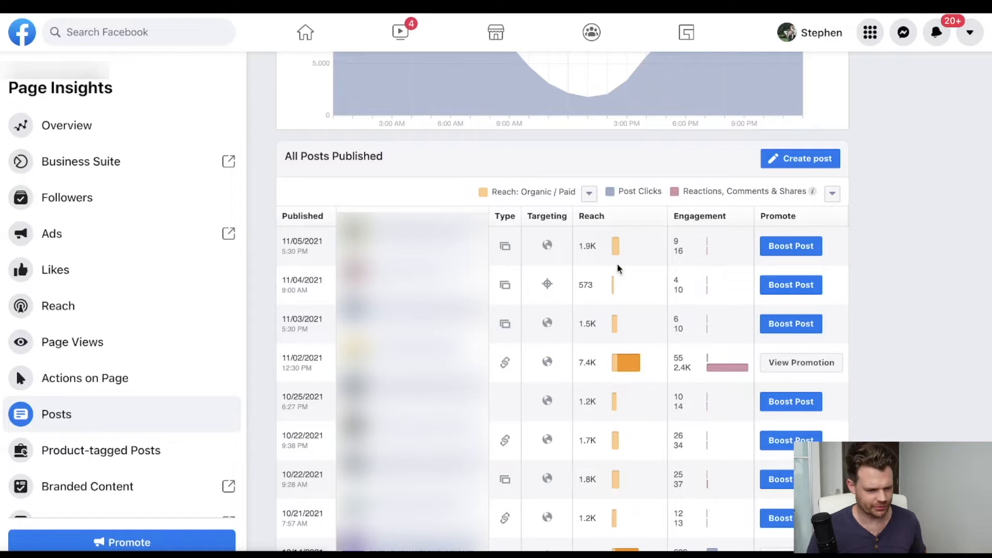
mouse_move(617, 367)
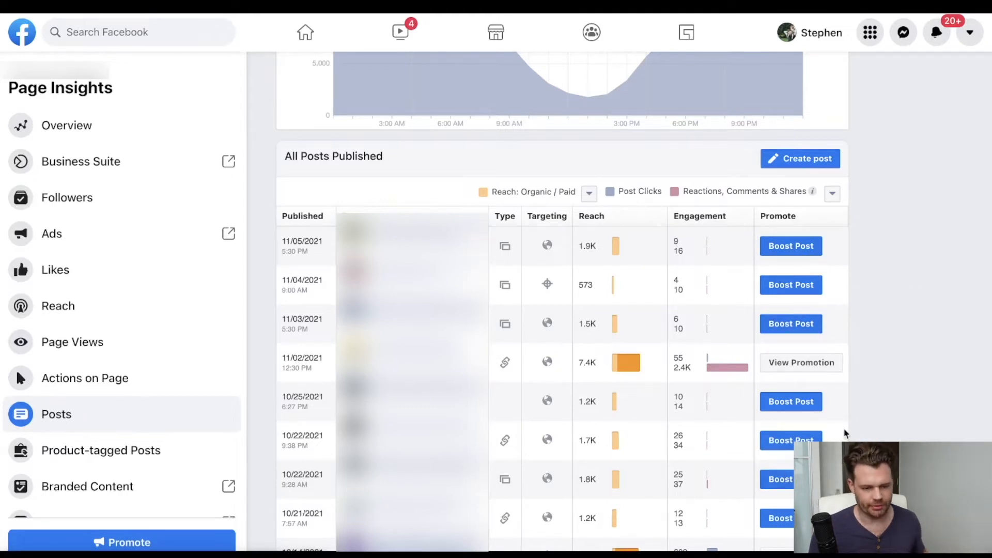
scroll(594, 359, "down", 1)
scroll(594, 359, "up", 1)
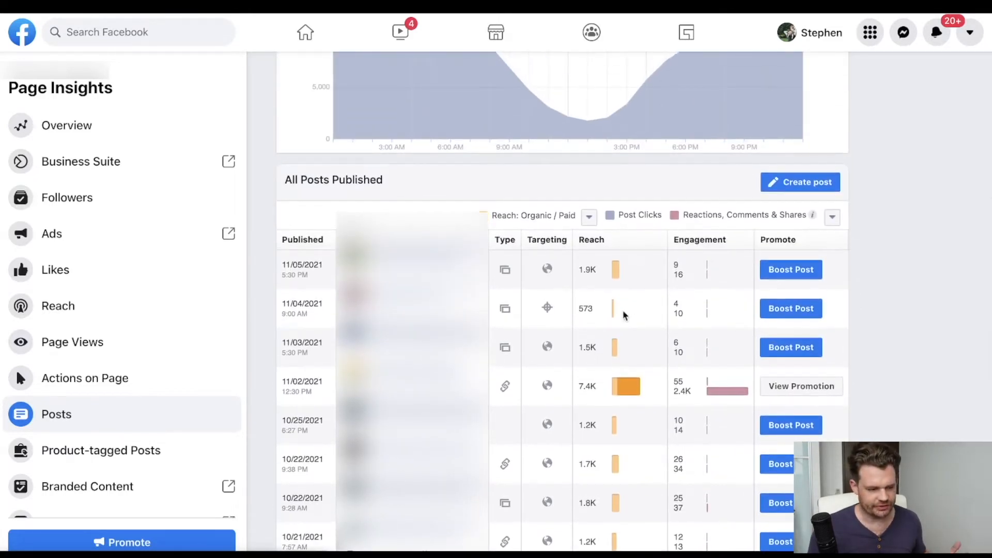
Show Engagement Rate as the engagement metric in the All Posts Published table and check the other metric options.
left_click(832, 217)
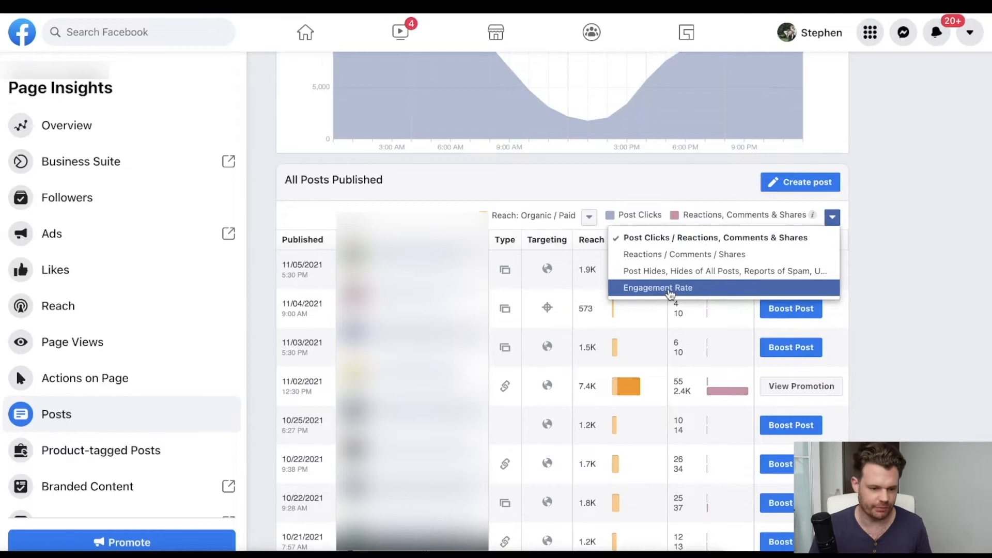
left_click(671, 292)
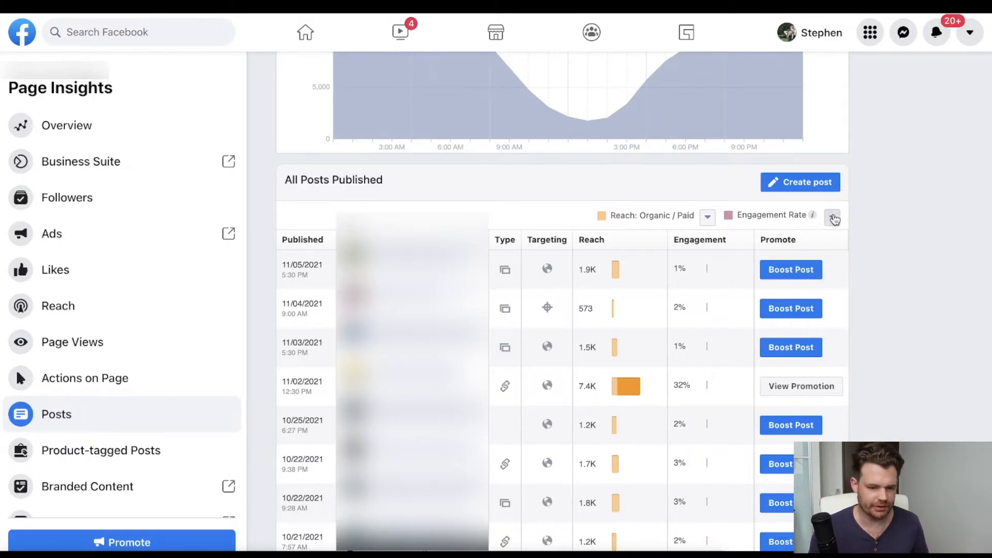
left_click(832, 218)
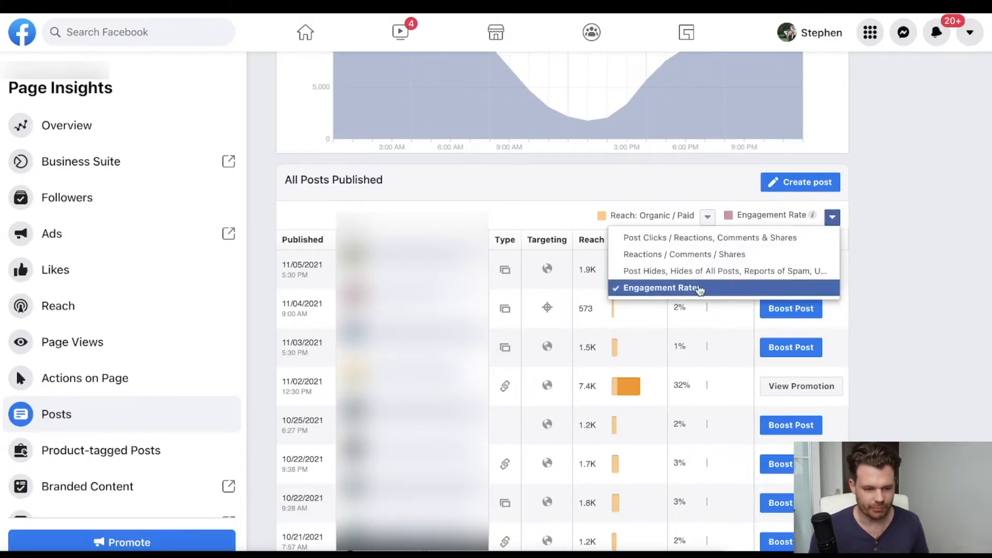
left_click(526, 212)
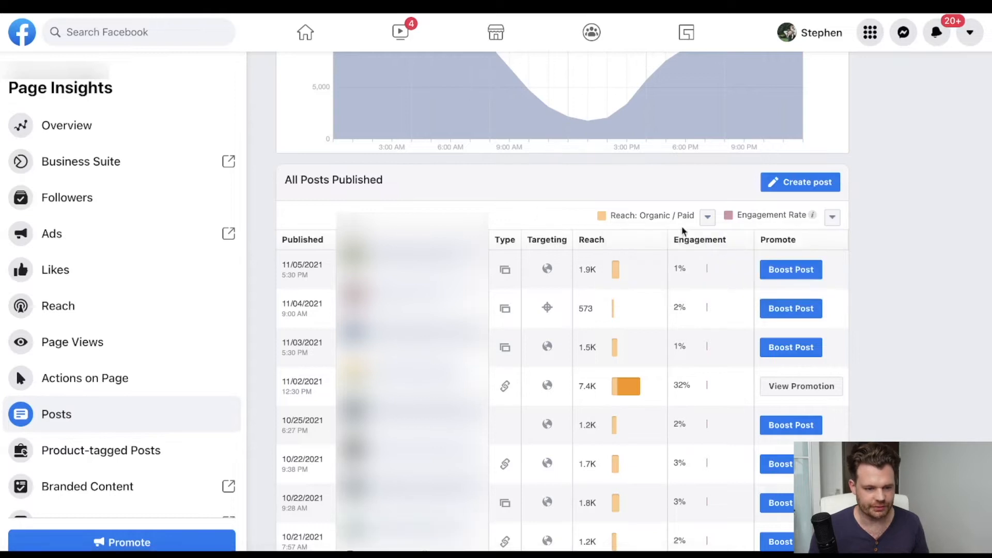
scroll(692, 227, "up", 6)
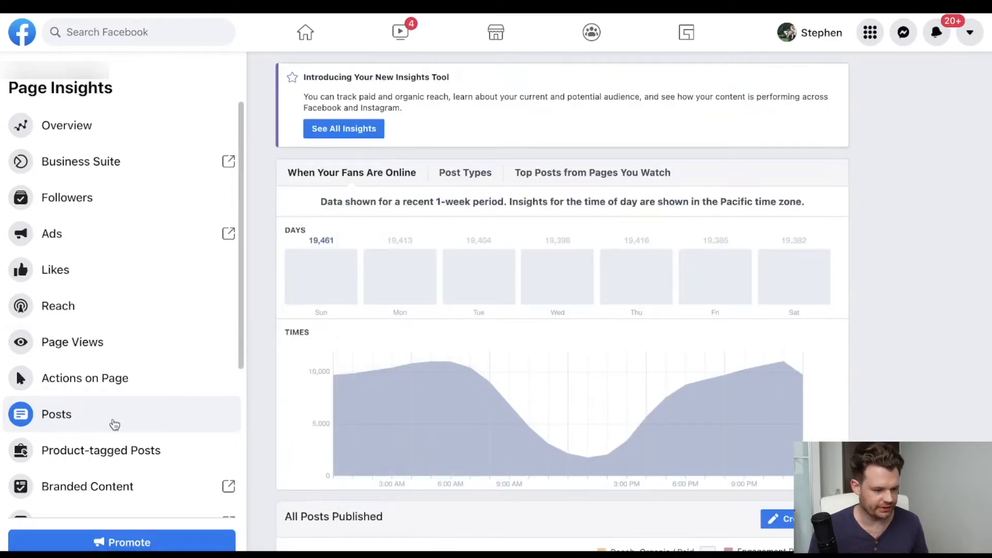
scroll(755, 308, "down", 5)
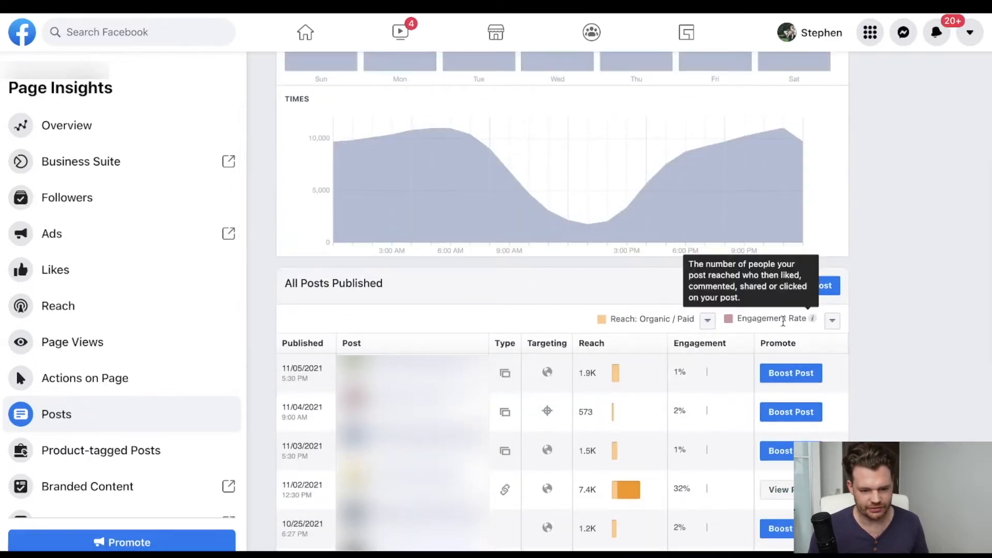
left_click(833, 320)
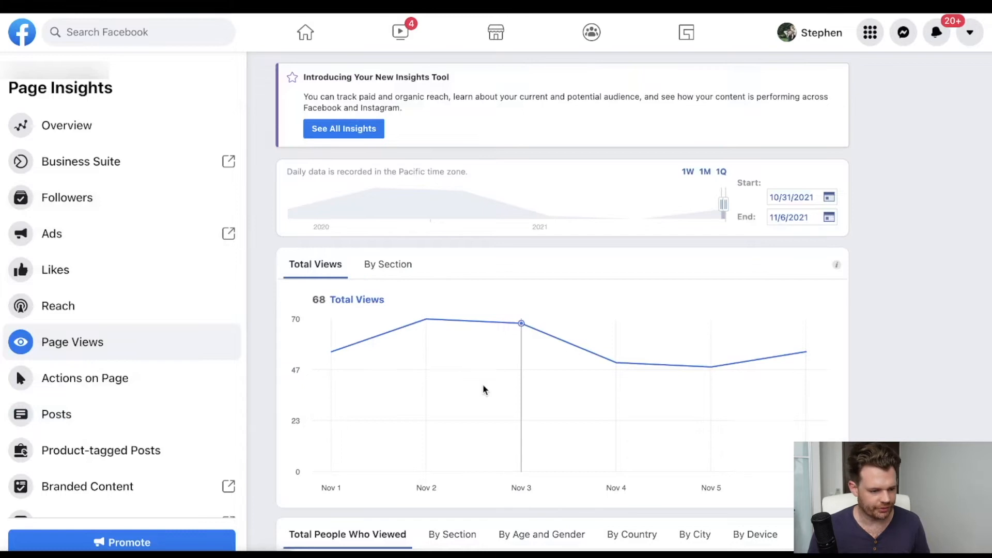
Break down the Page Views insights chart by section and review the daily views.
scroll(483, 389, "down", 5)
scroll(483, 390, "down", 3)
scroll(482, 389, "up", 6)
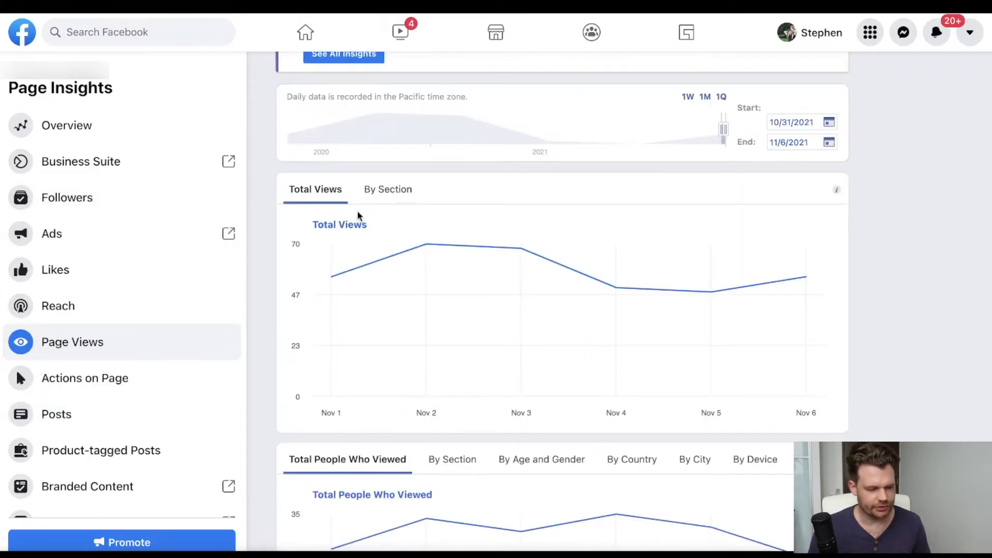
left_click(393, 197)
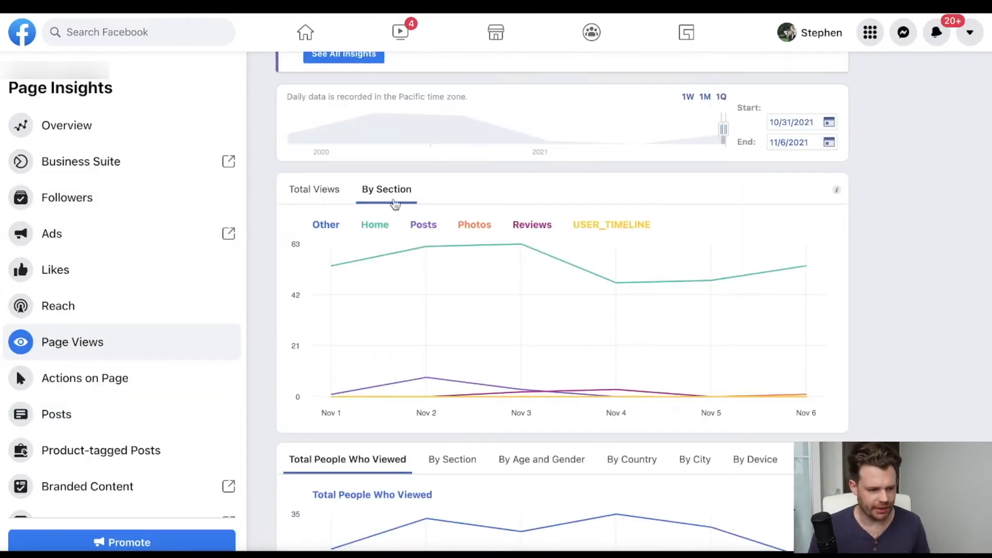
mouse_move(421, 268)
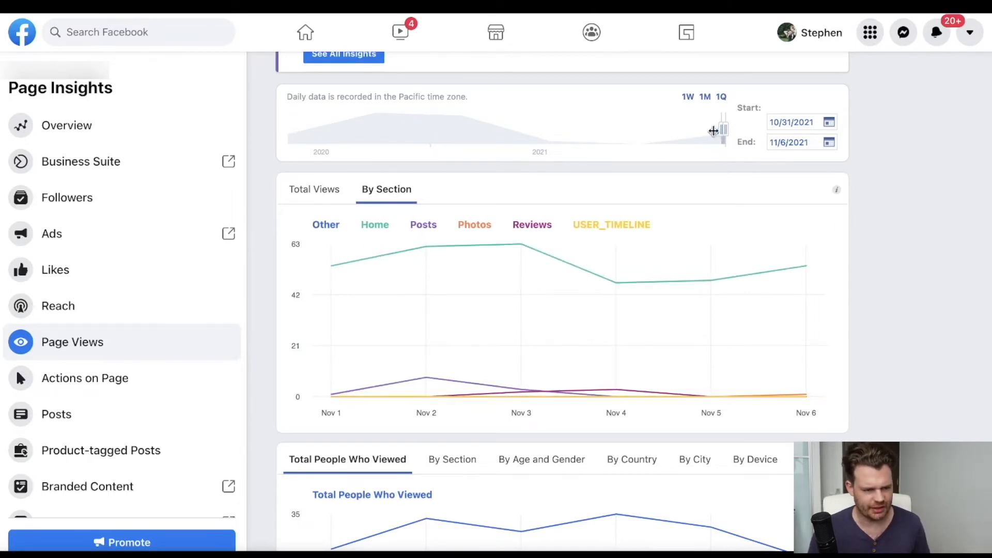
scroll(632, 131, "up", 1)
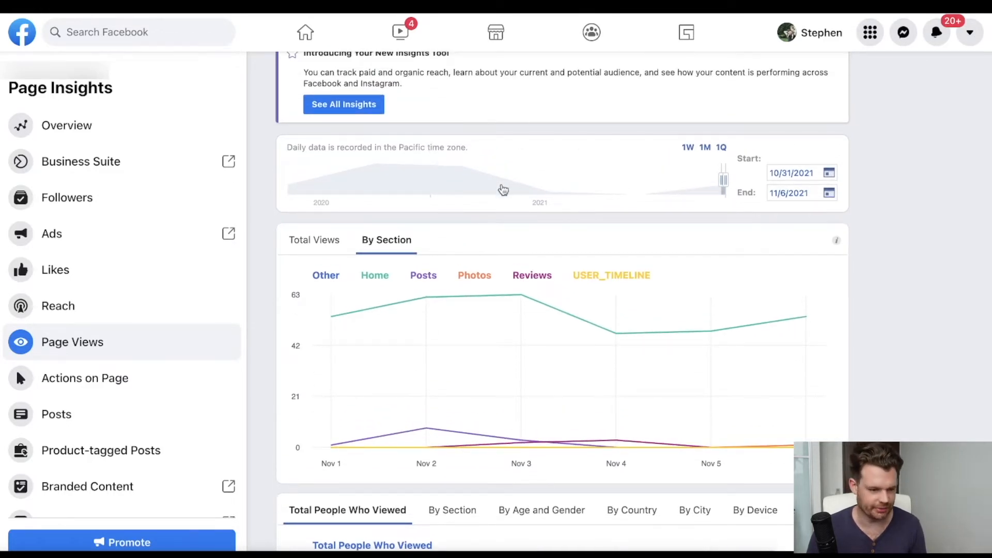
scroll(532, 178, "up", 1)
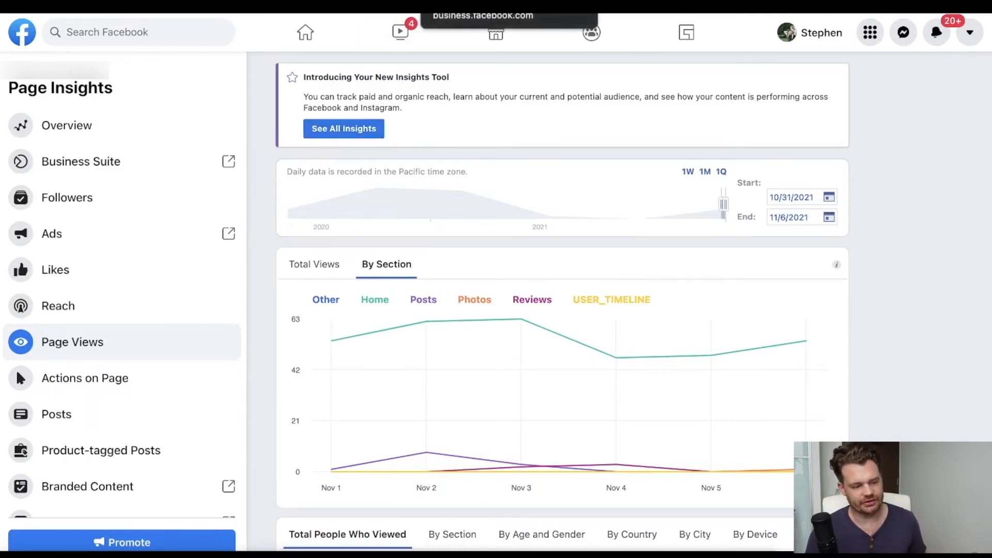
Locate Ad Center among the Page's management options and review its ad summary for the last 60 days.
left_click(466, 4)
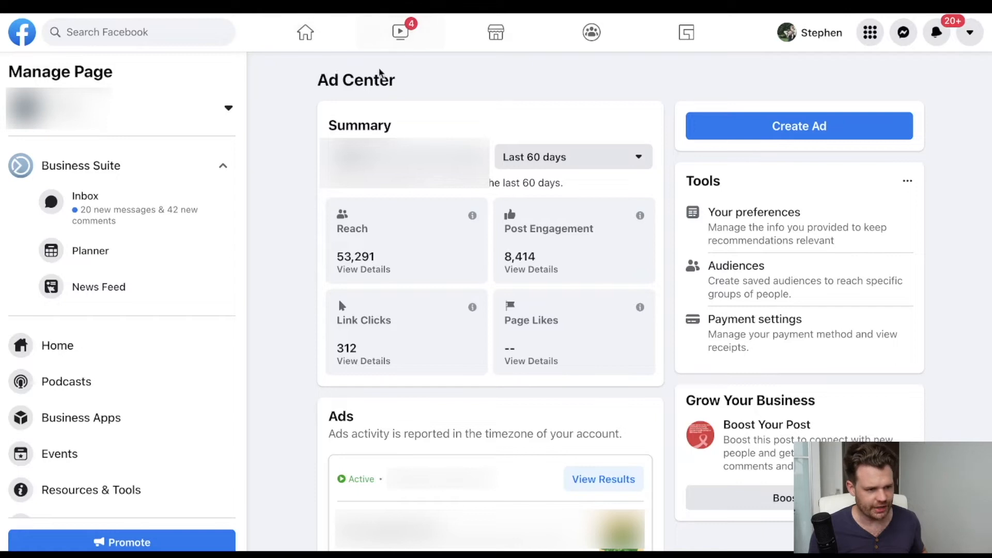
key("alt+Left")
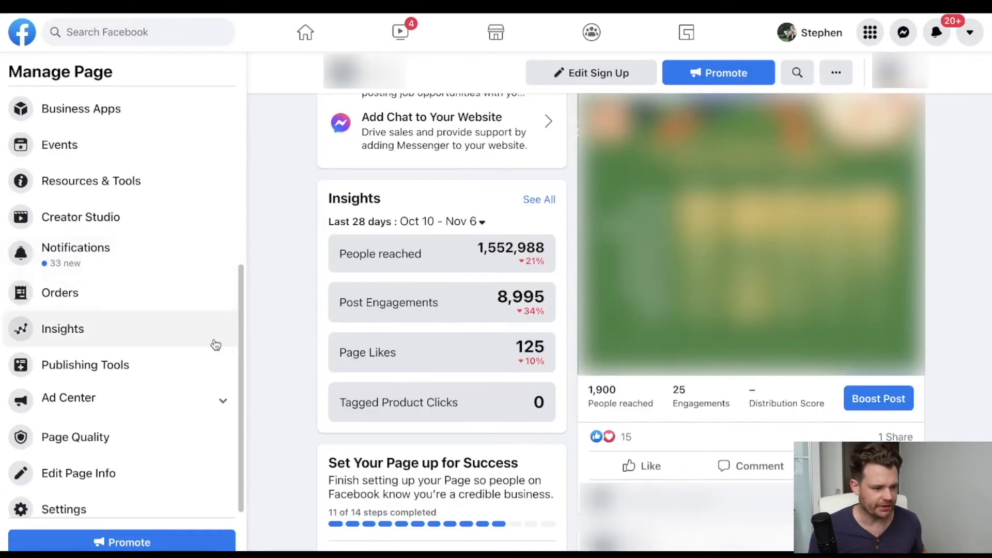
scroll(99, 262, "up", 2)
scroll(98, 262, "up", 2)
scroll(98, 262, "down", 4)
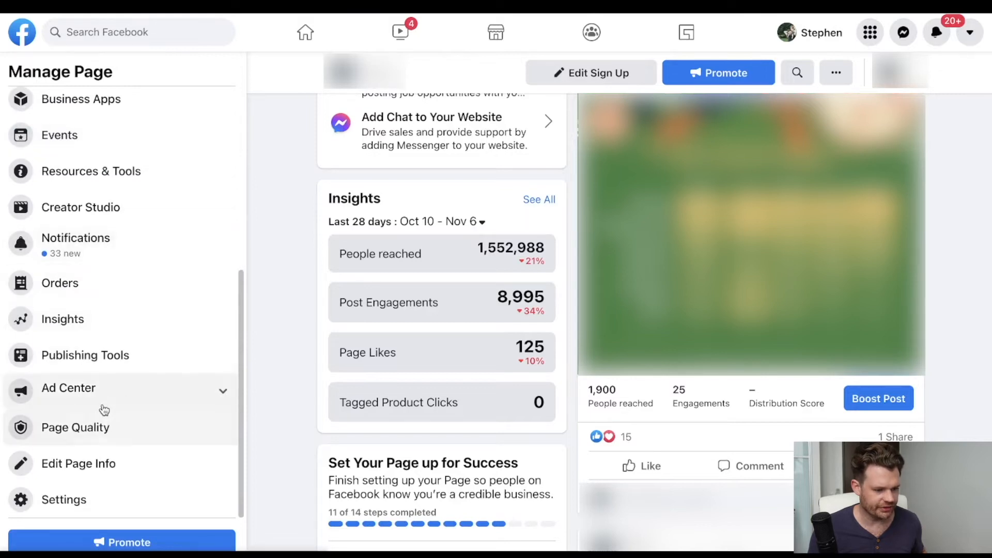
left_click(667, 5)
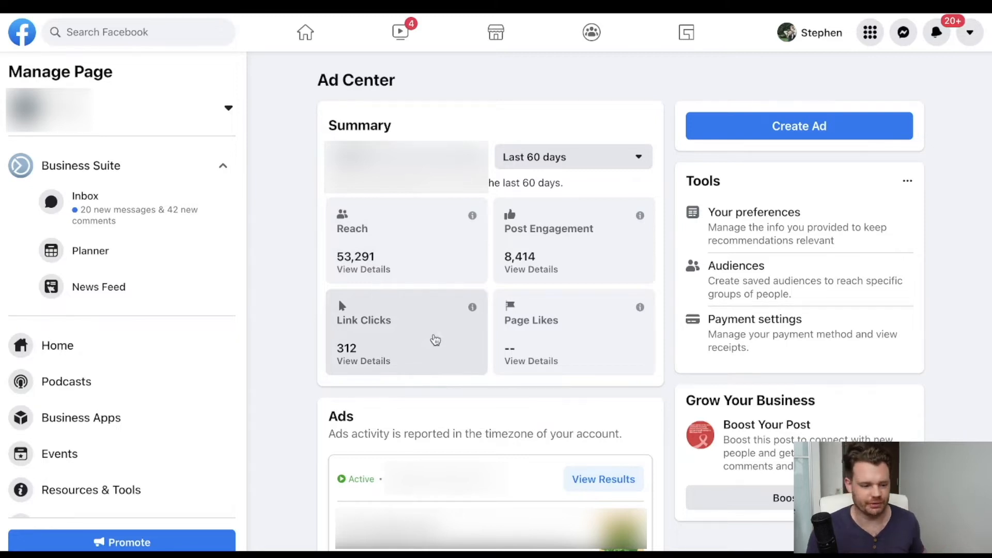
scroll(435, 340, "down", 3)
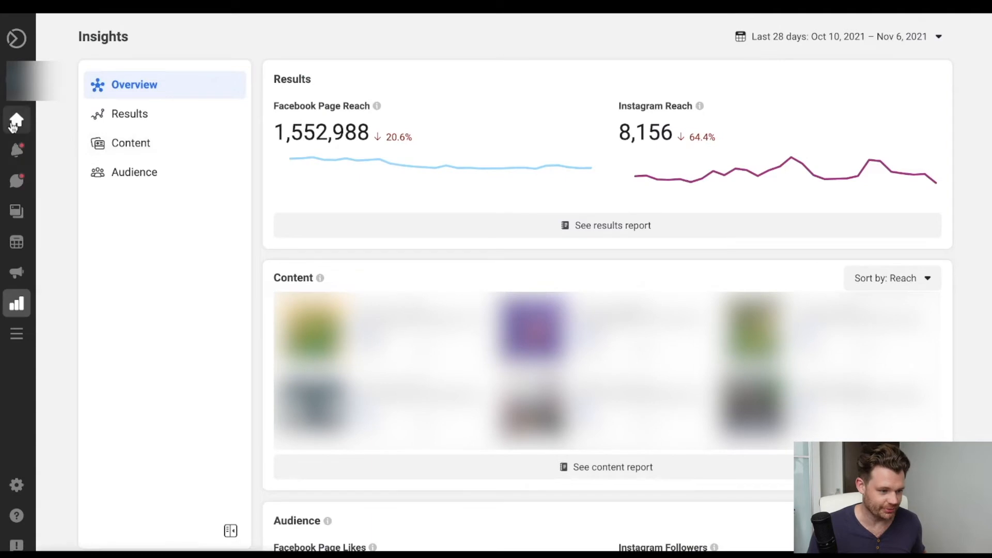
Open the Ads list in Facebook Business Suite and view the results of the active ad.
mouse_move(24, 118)
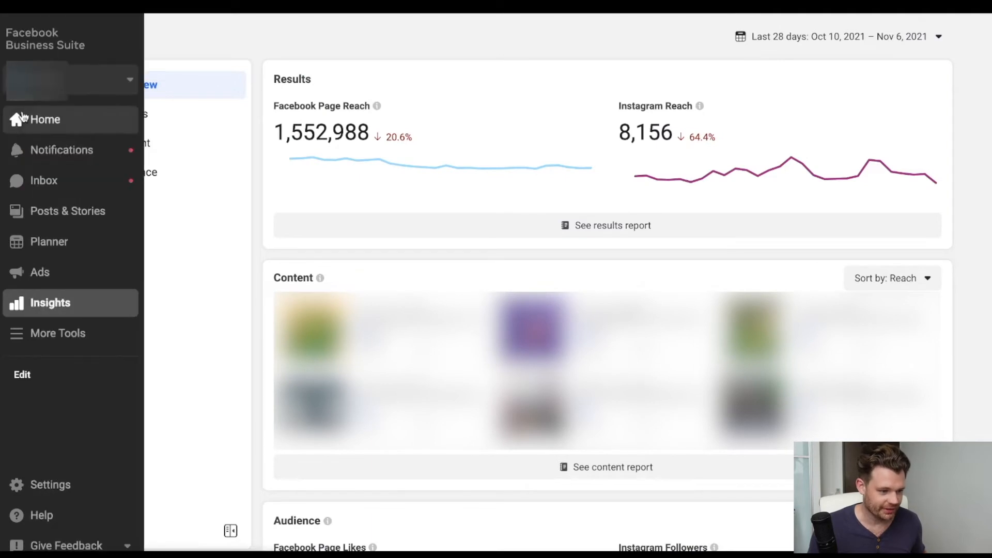
left_click(59, 274)
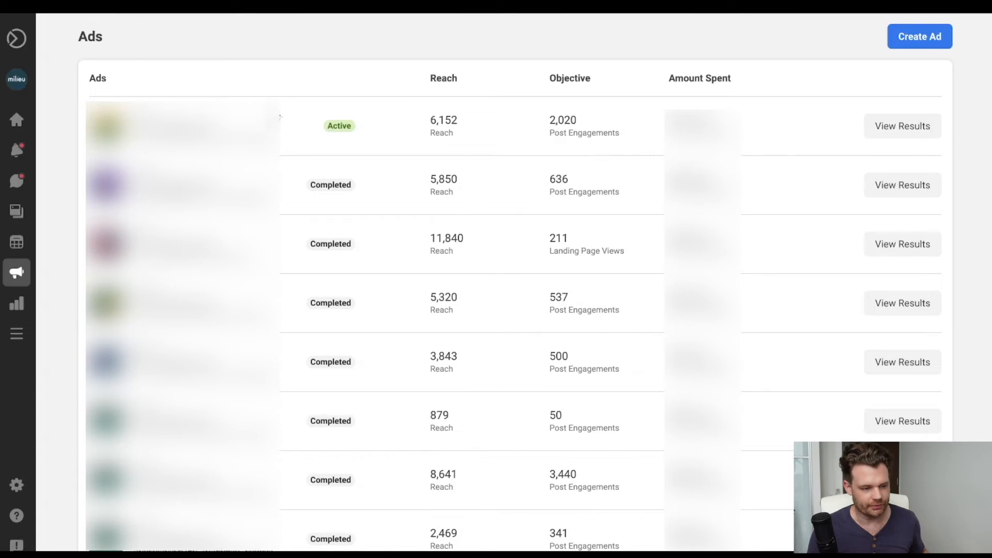
left_click(903, 126)
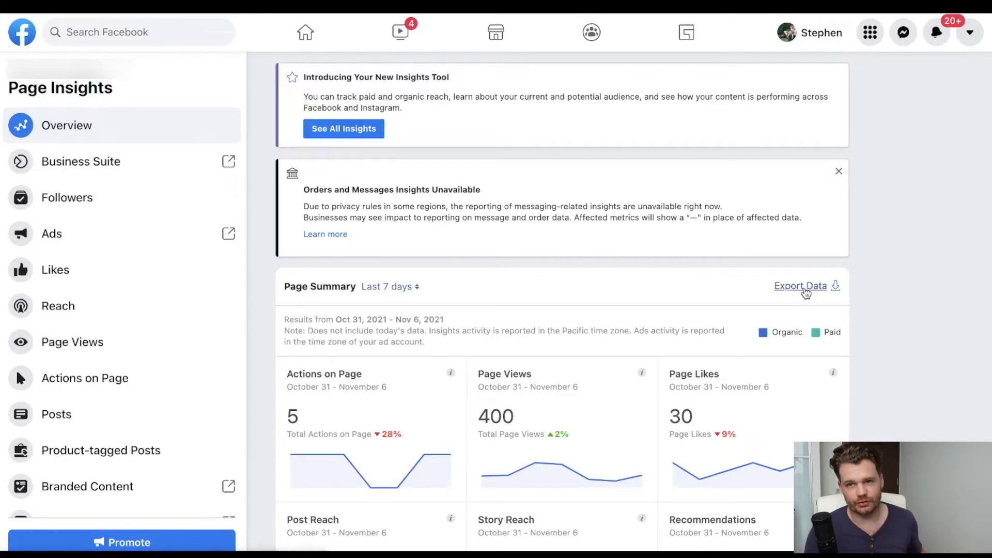
Start exporting the Page Summary data and set the date range to this quarter, October 1, 2021 - December 31, 2021.
left_click(807, 288)
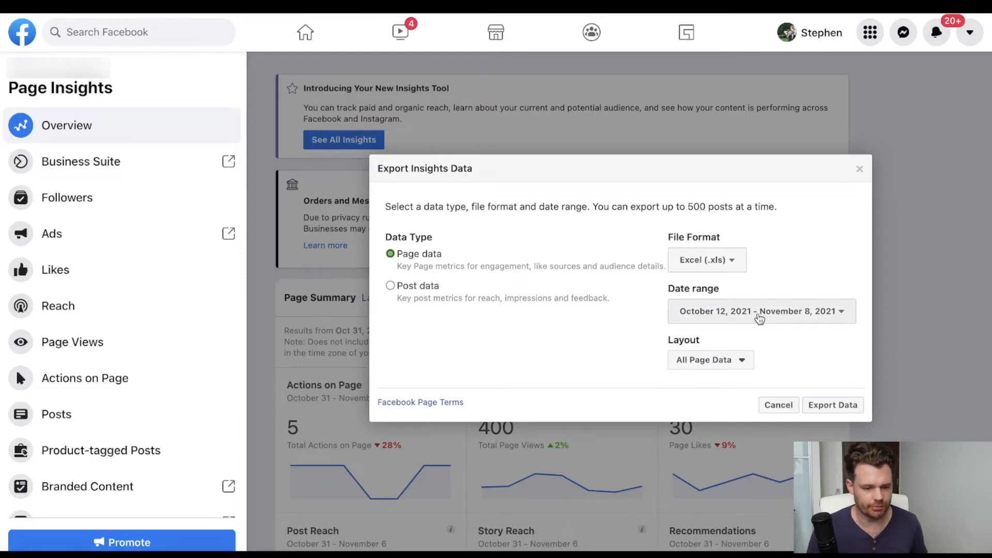
left_click(764, 312)
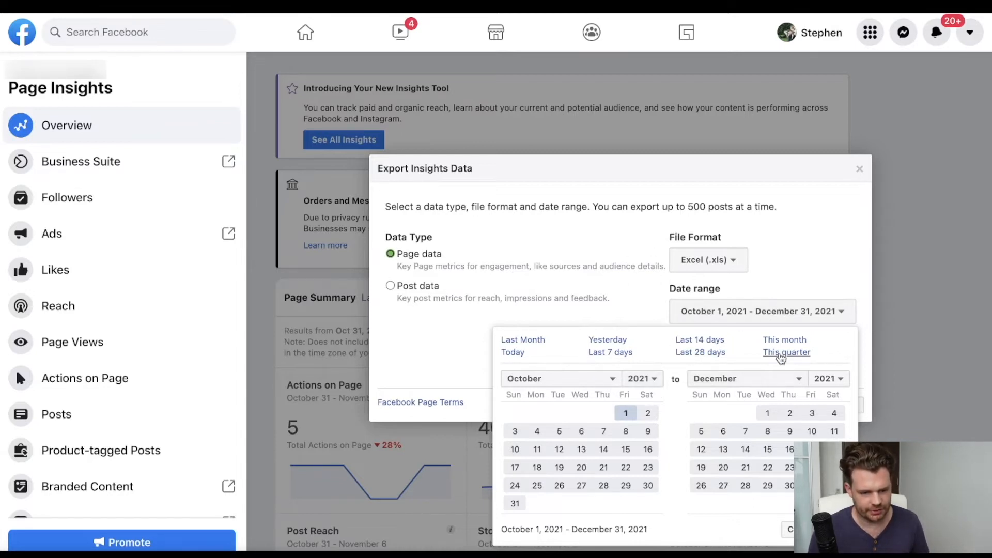
left_click(781, 352)
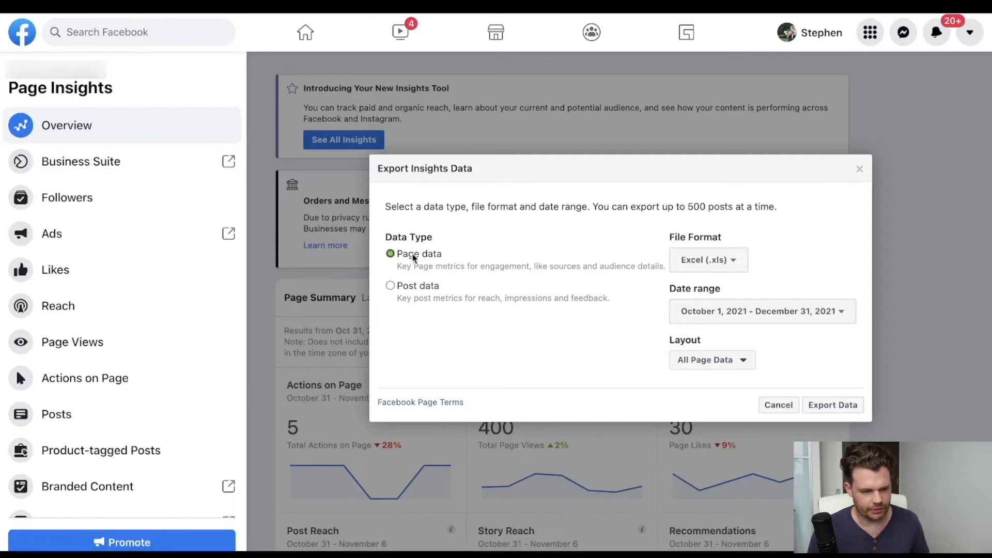
Export the Page data in Excel (.xls) format with the All Page Data layout, and open the downloaded file in Excel.
left_click(714, 260)
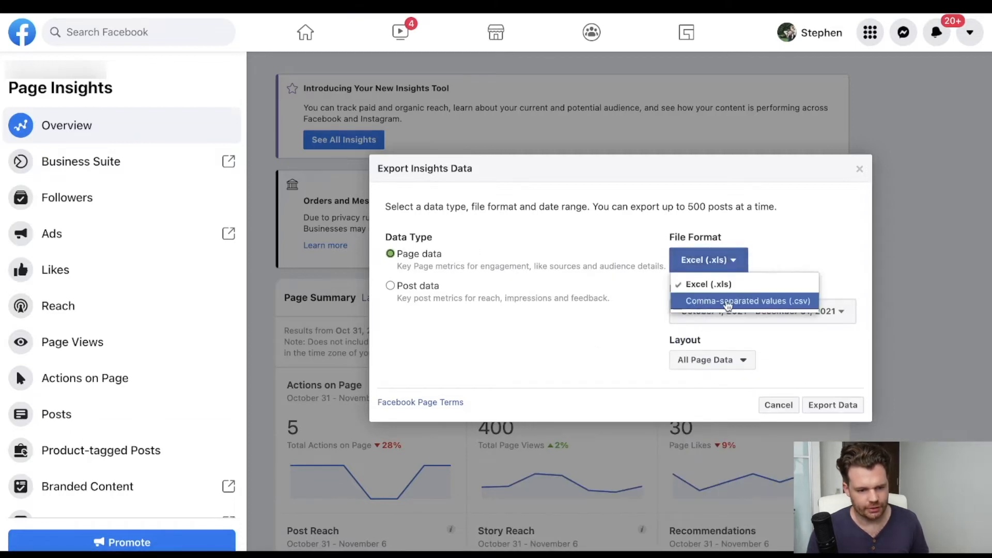
left_click(808, 246)
left_click(725, 363)
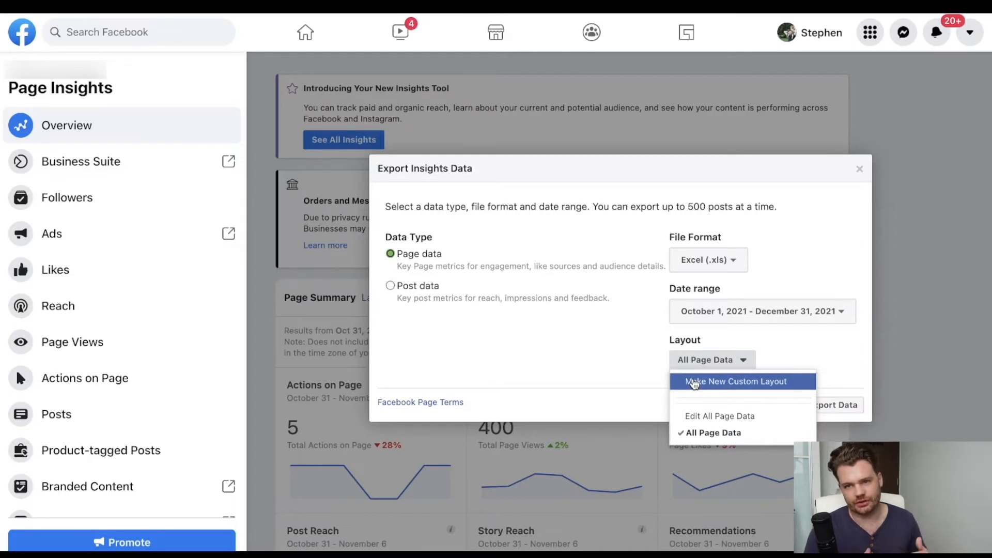
left_click(625, 348)
left_click(810, 404)
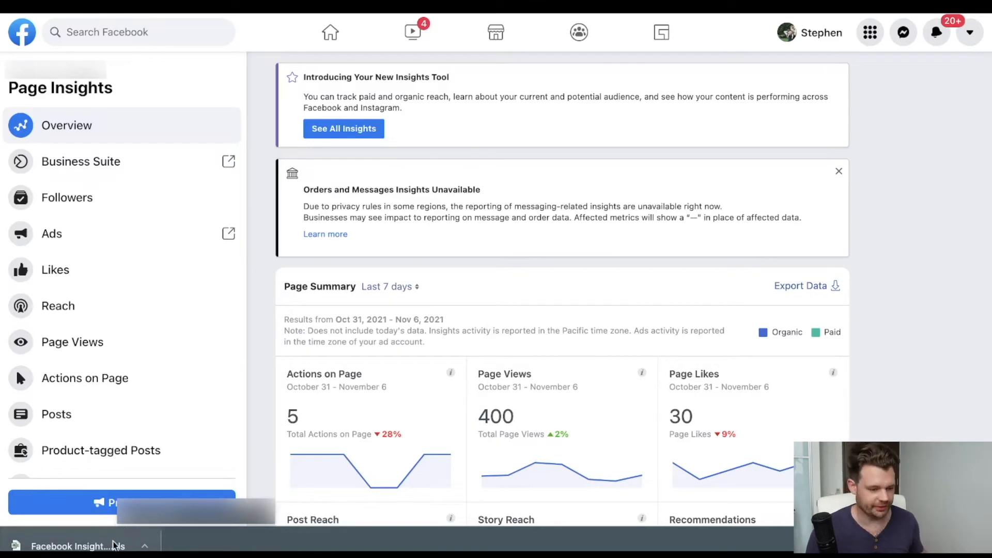
left_click(115, 546)
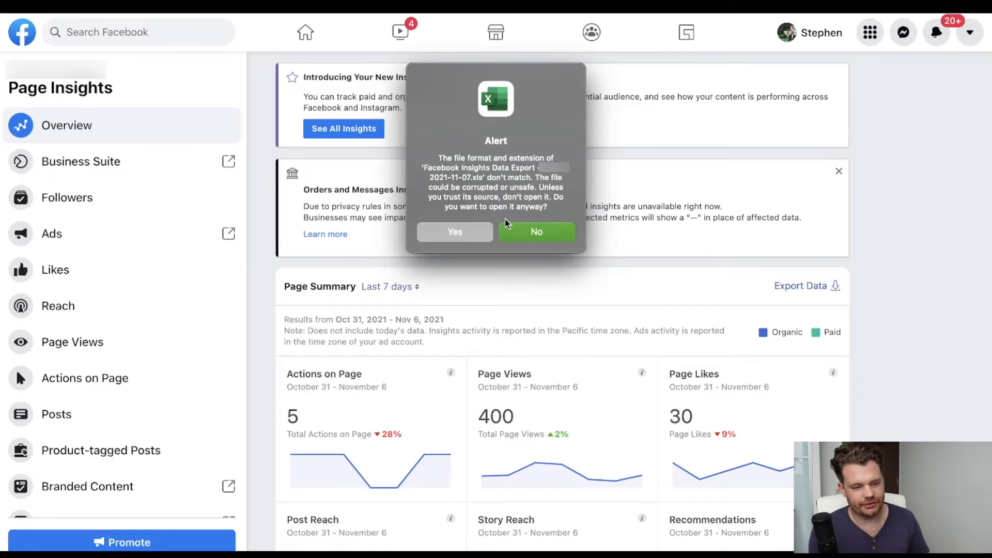
left_click(471, 233)
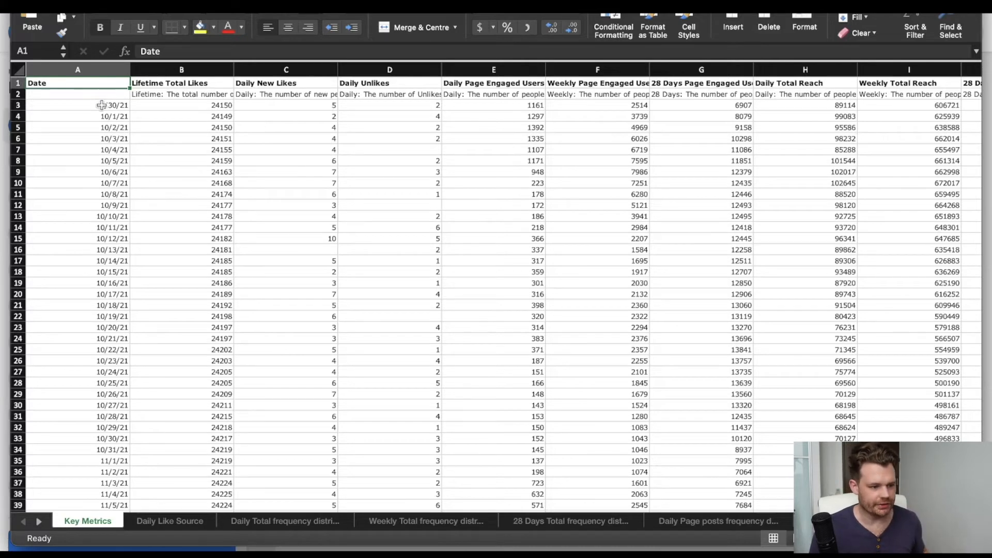
Review the dates and the Lifetime Total Likes, Daily New Likes and Daily Unlikes columns on the Key Metrics sheet.
left_click_drag(104, 105, 127, 427)
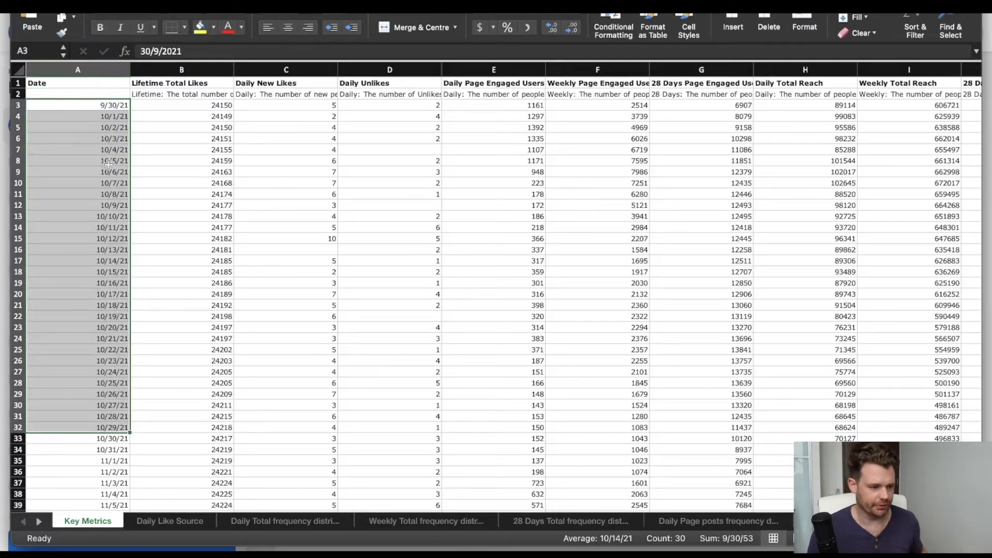
scroll(111, 233, "down", 6)
scroll(125, 227, "up", 10)
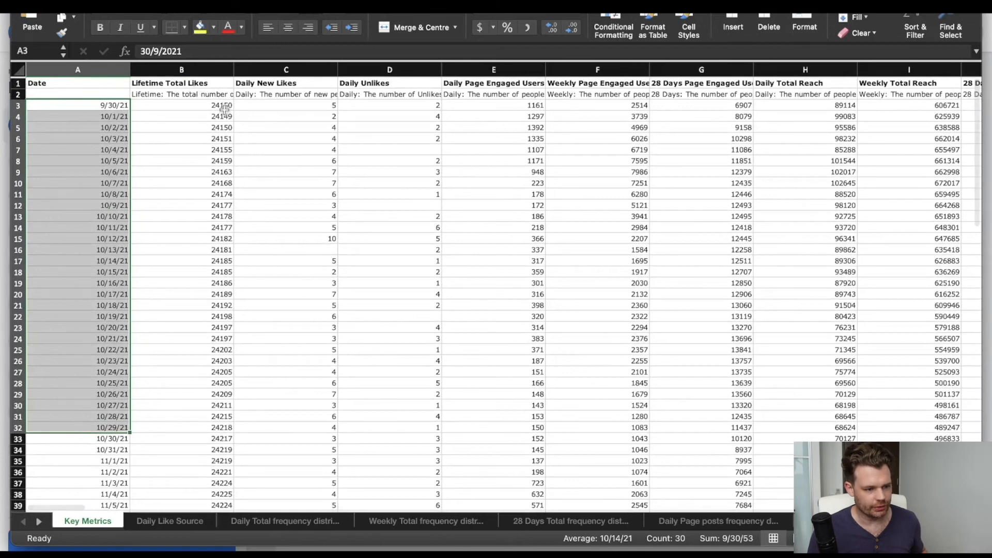
left_click_drag(222, 106, 222, 217)
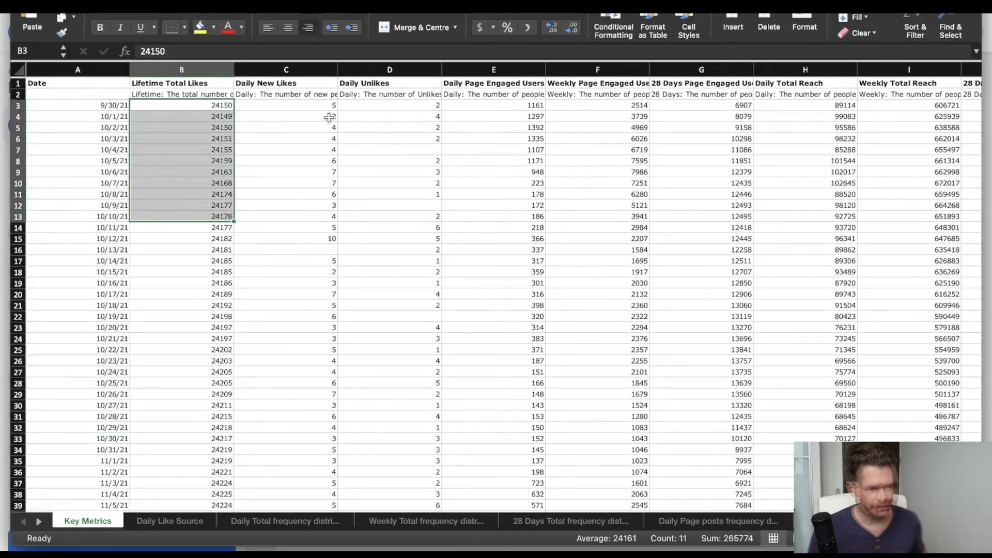
left_click(310, 149)
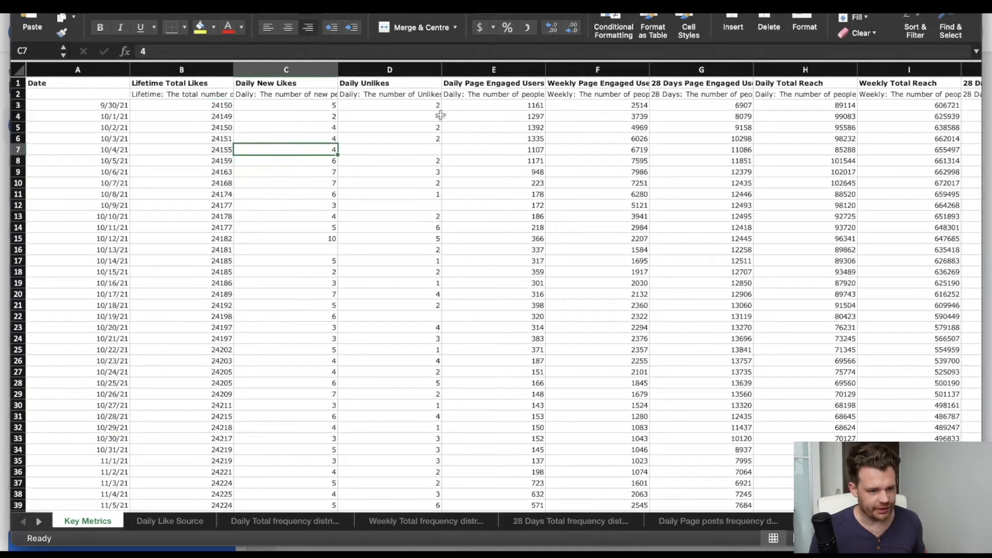
left_click_drag(186, 86, 382, 84)
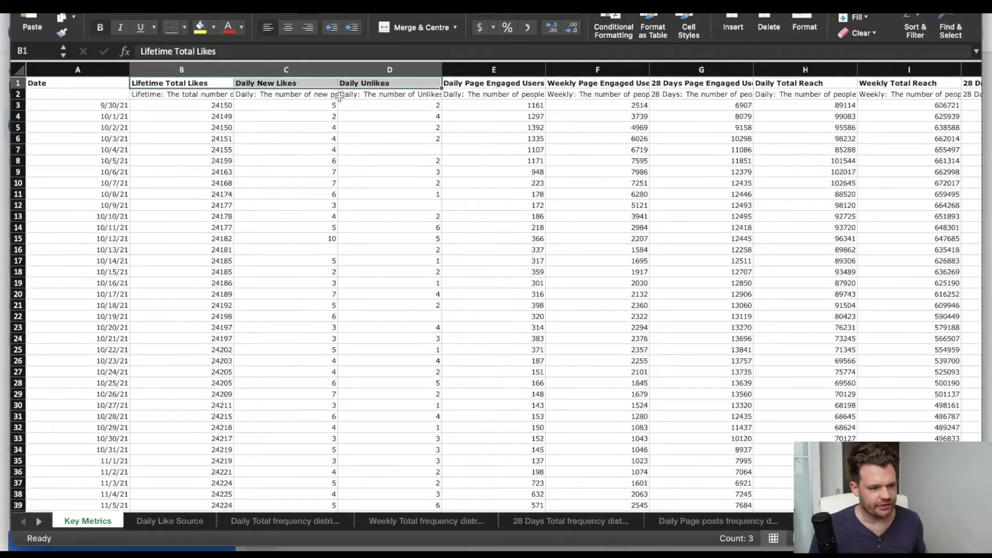
Read the row 2 metric descriptions for Daily New Likes and Daily Page Engaged Users, highlighting the Daily Unlikes one too.
left_click(312, 97)
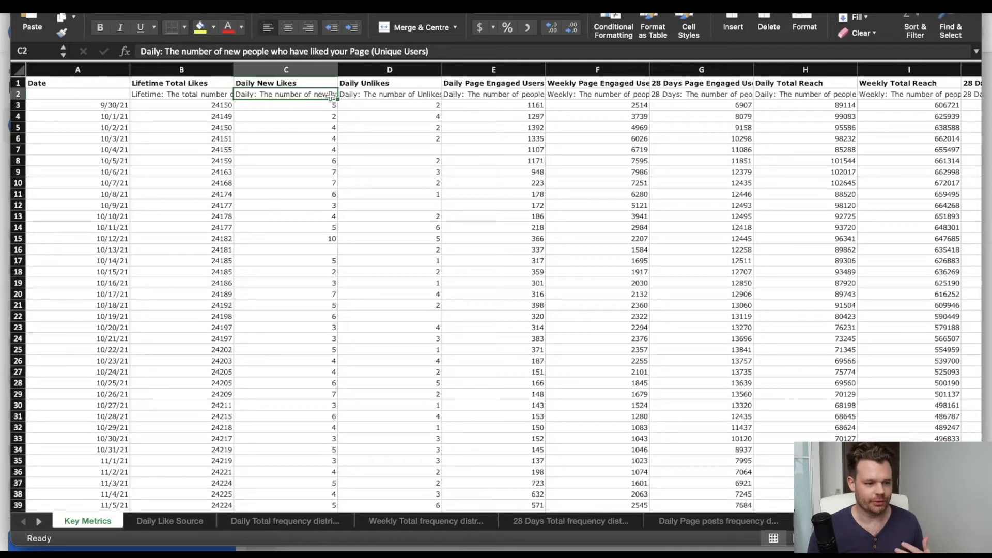
left_click_drag(331, 94, 404, 96)
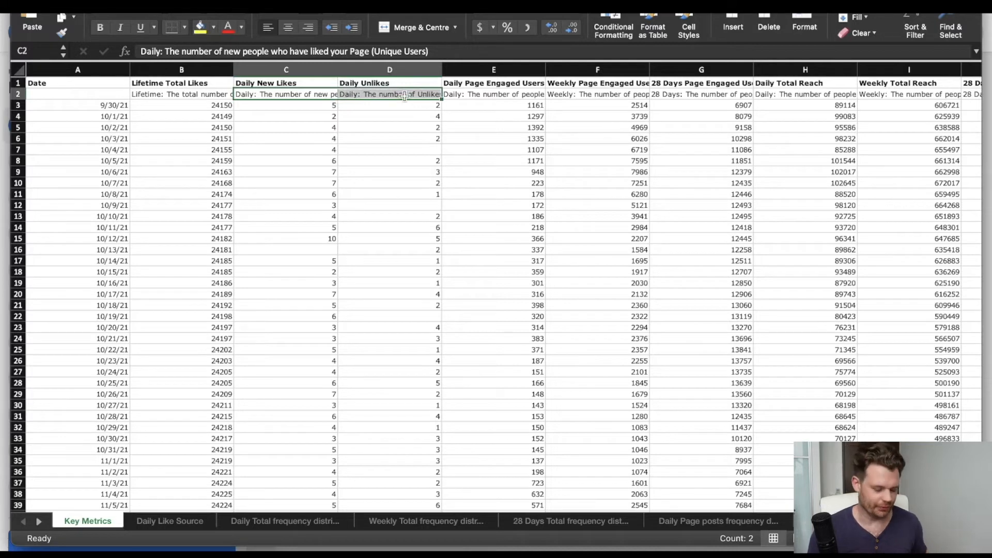
left_click(504, 94)
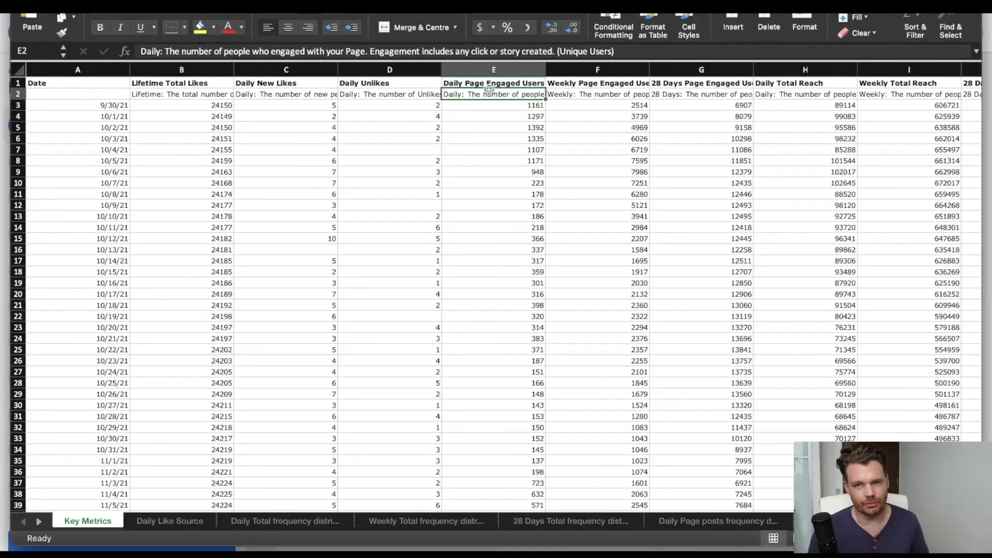
Examine the total, organic and paid reach columns of Key Metrics and read the description of Daily Viral Reach.
scroll(557, 127, "right", 2)
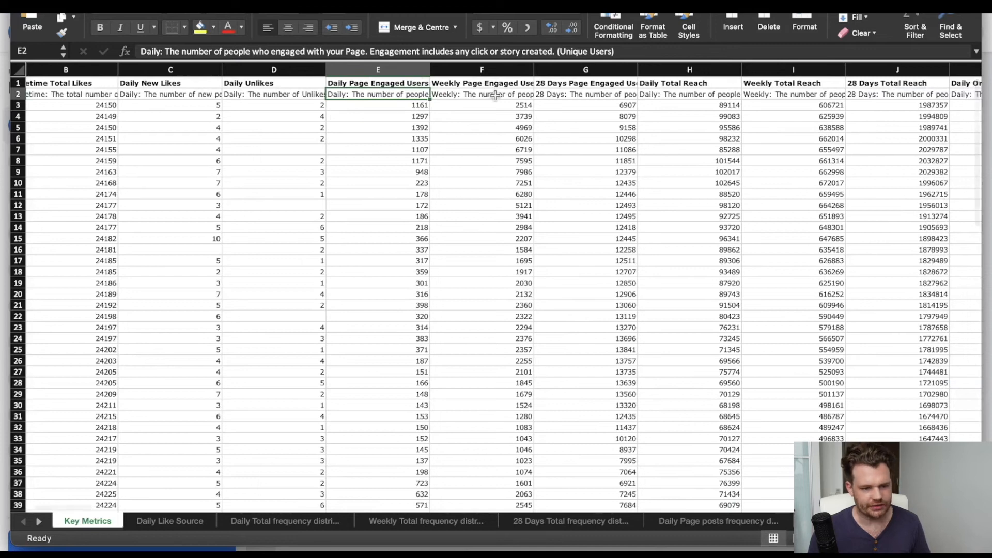
scroll(439, 86, "right", 1)
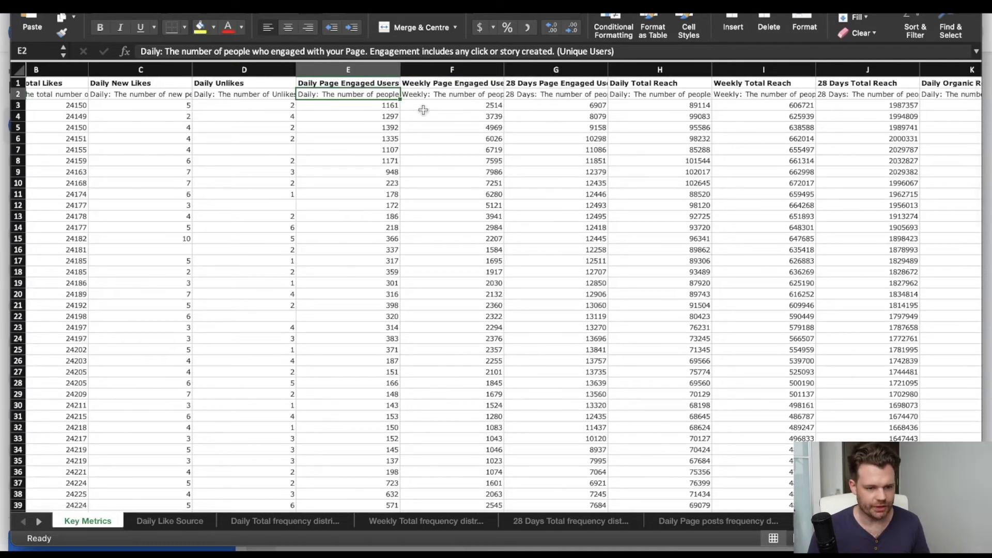
scroll(635, 131, "right", 5)
scroll(636, 131, "right", 1)
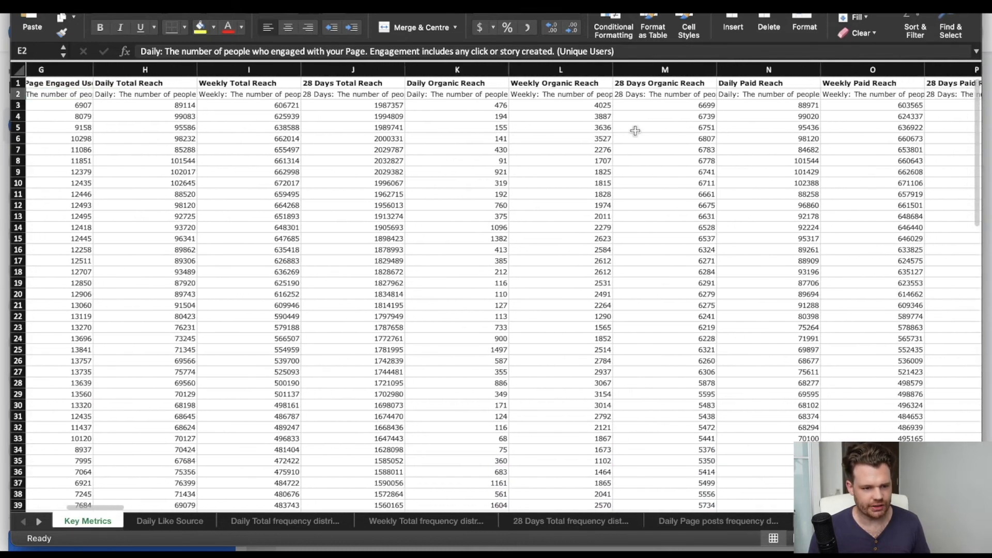
scroll(635, 131, "right", 2)
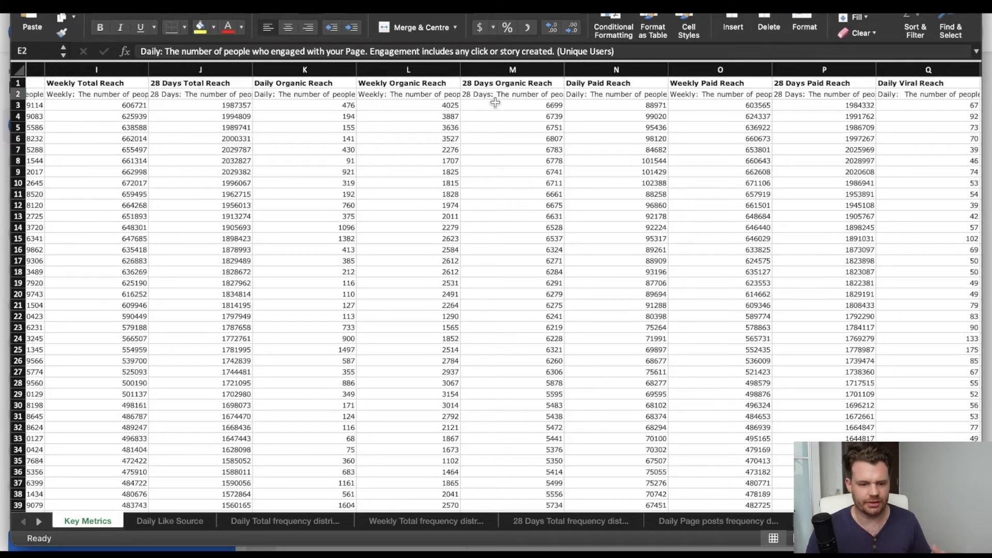
scroll(495, 103, "right", 3)
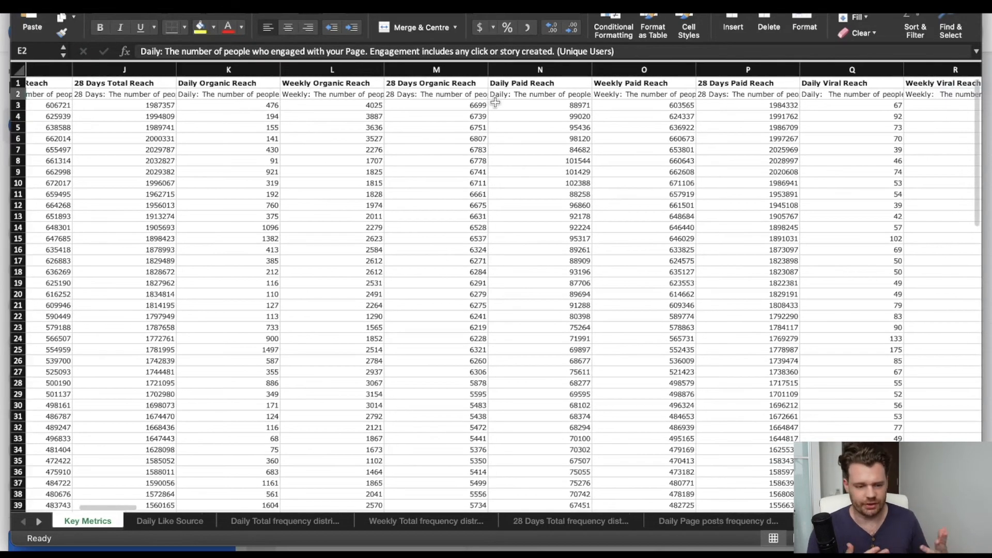
scroll(495, 102, "right", 6)
scroll(495, 103, "right", 10)
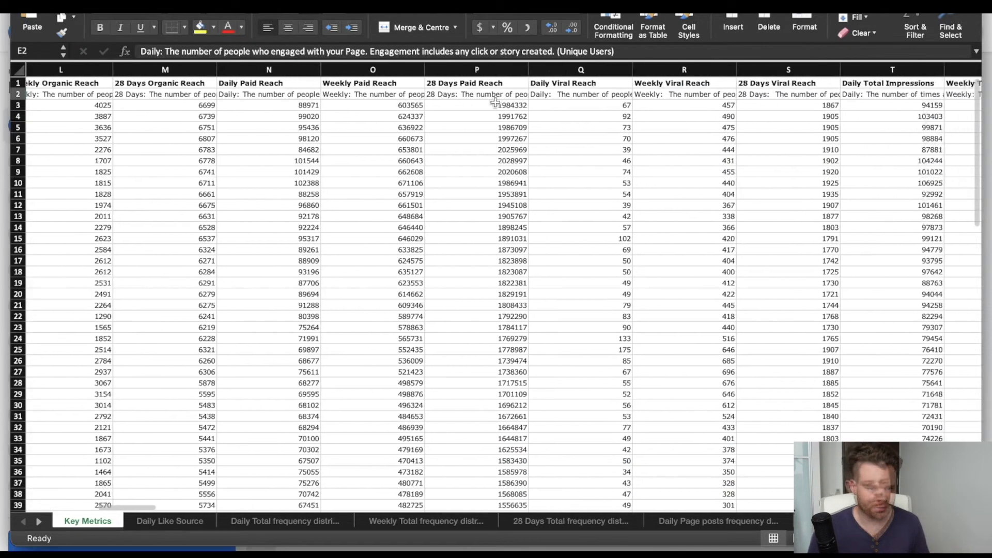
left_click(416, 96)
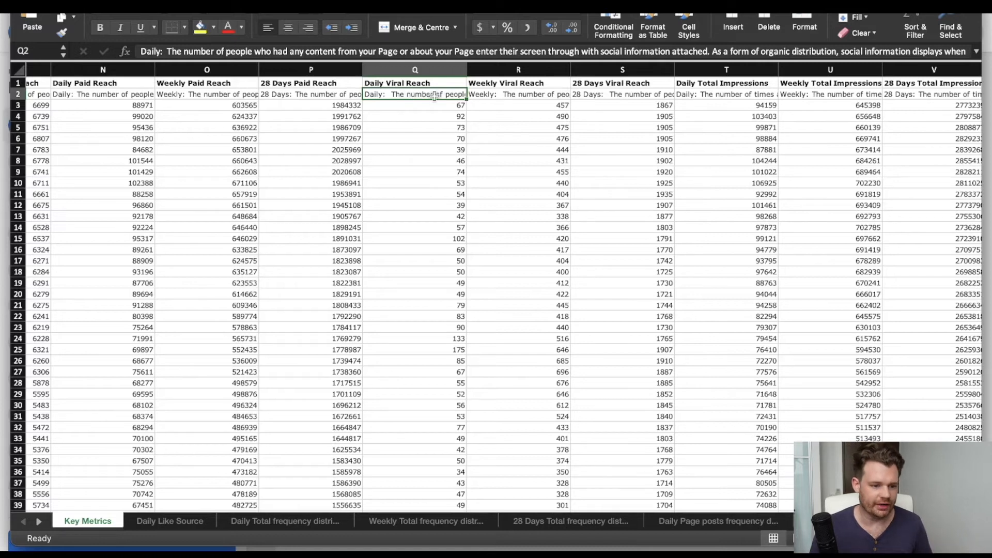
Examine the total, organic, paid and viral impressions columns of Key Metrics, highlighting the 28 Days Total Impressions heading.
scroll(595, 134, "right", 5)
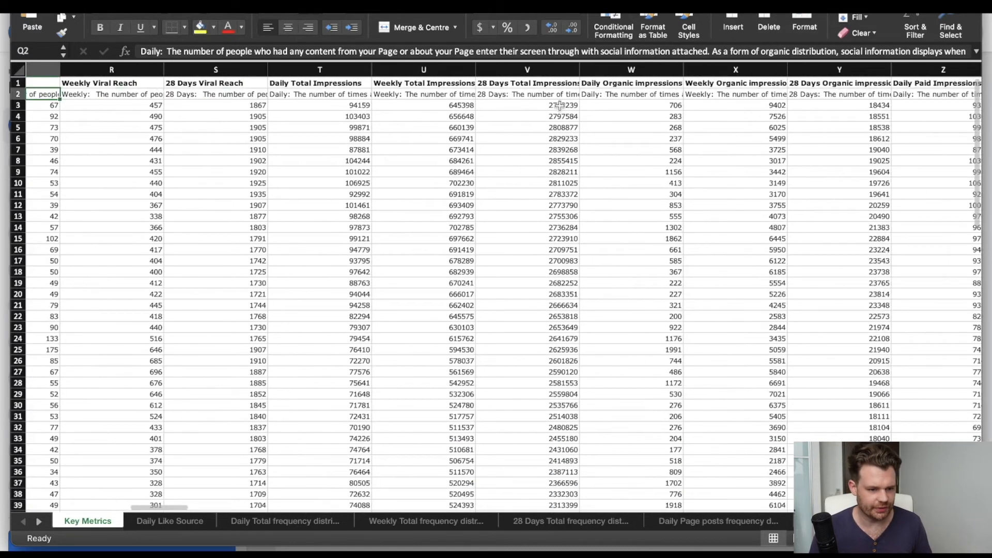
left_click(548, 82)
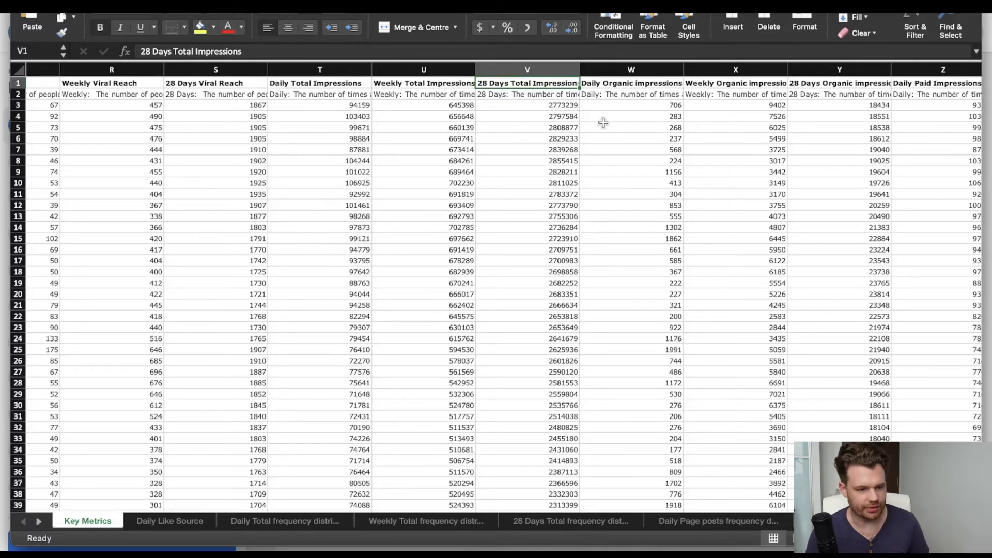
scroll(627, 123, "right", 2)
scroll(627, 123, "right", 10)
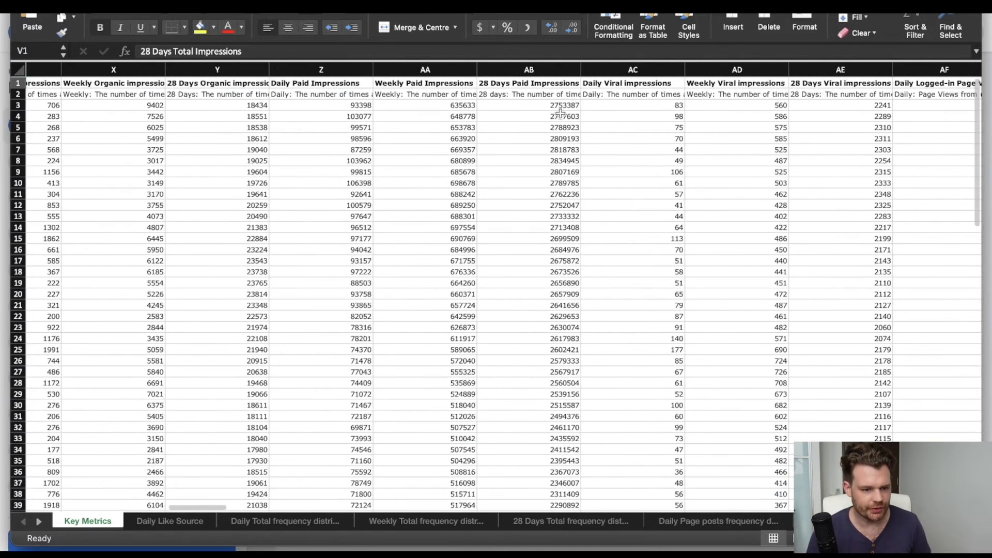
scroll(770, 163, "right", 2)
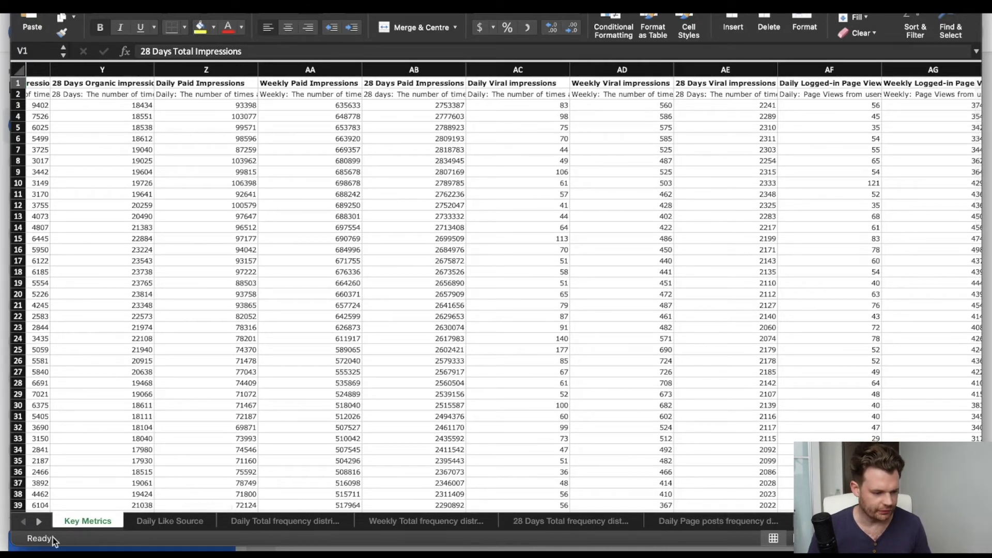
Review the Daily Like Source sheet, and read the description on the Daily Total frequency distribution sheet.
left_click(199, 524)
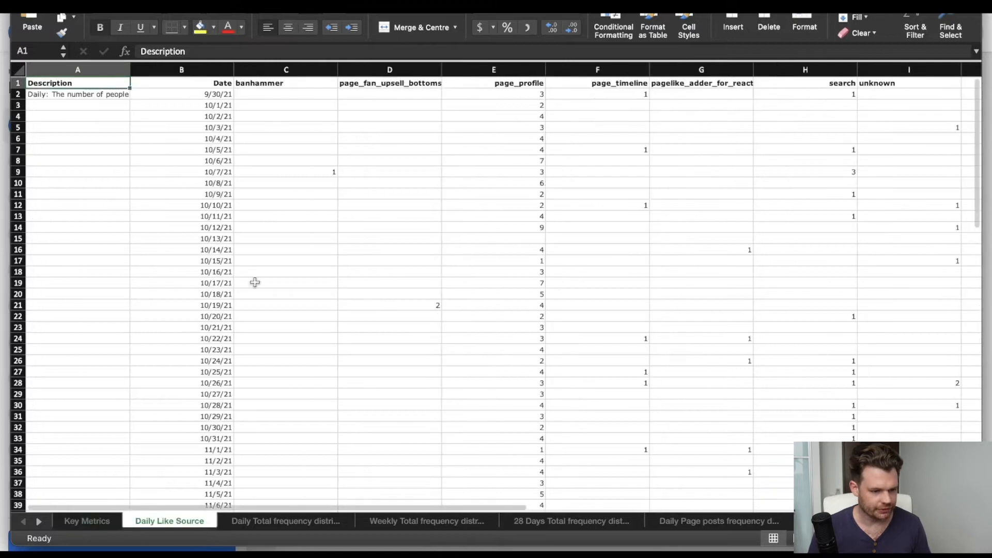
scroll(254, 282, "right", 1)
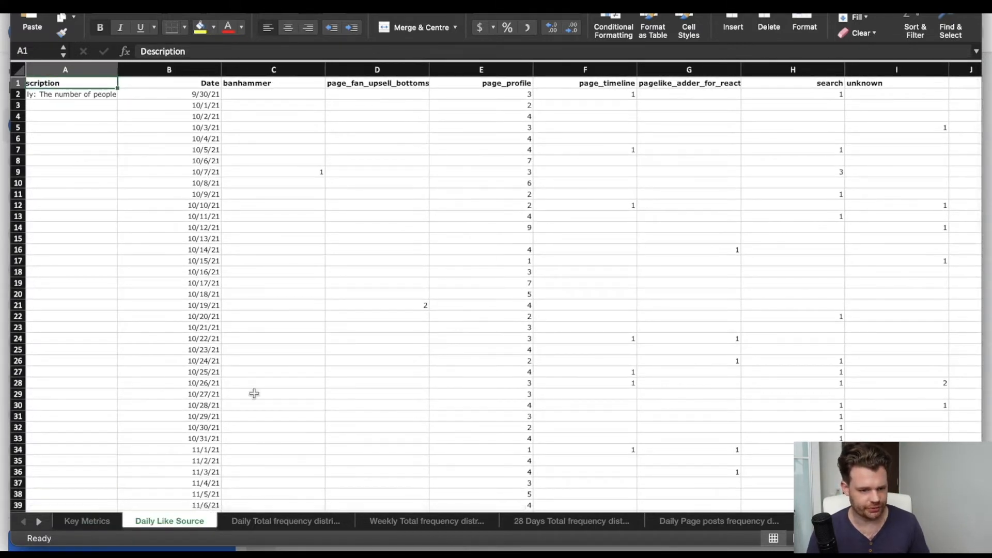
left_click(278, 521)
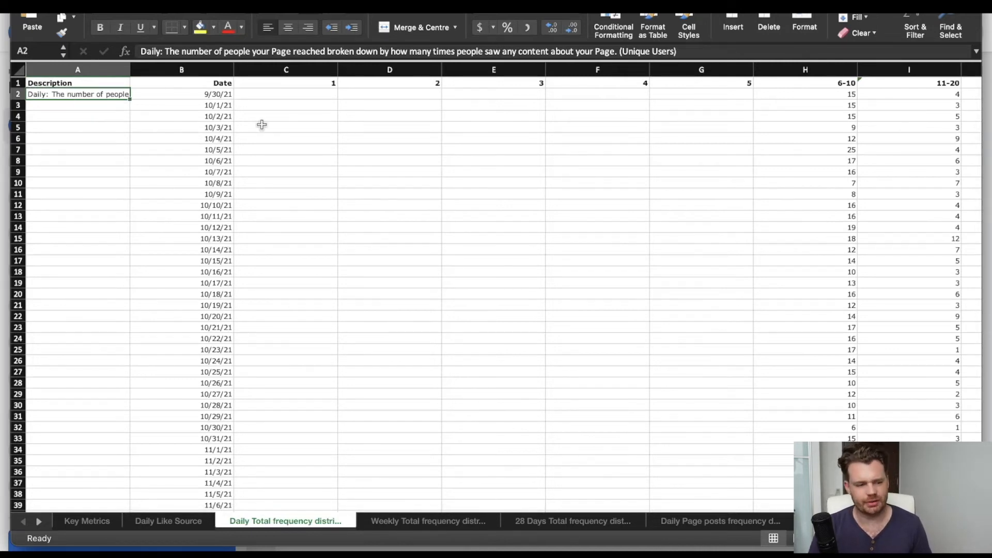
Compare the 6-10 and 11-20 frequency columns with columns 1 to 5 on the Daily Total frequency distribution sheet.
scroll(601, 133, "right", 3)
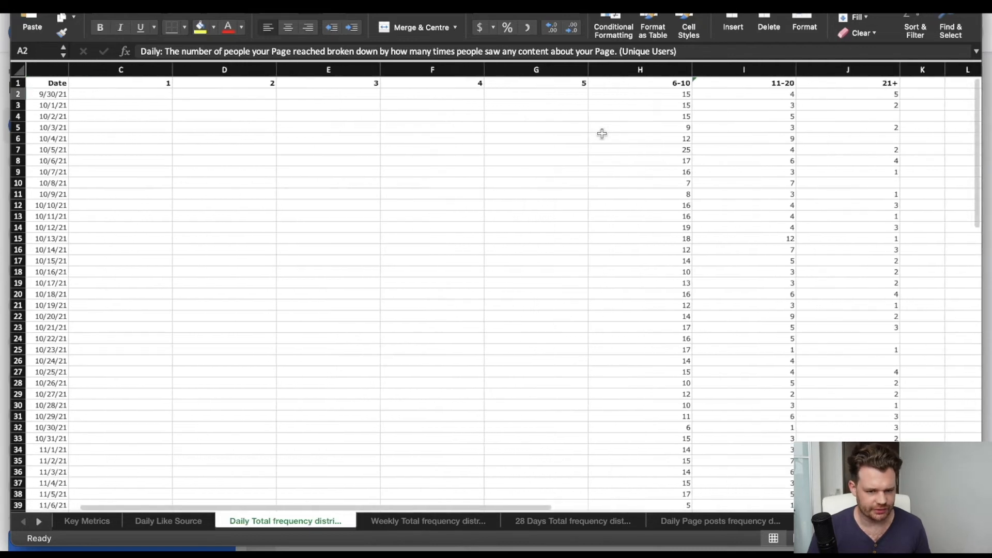
left_click_drag(674, 94, 734, 94)
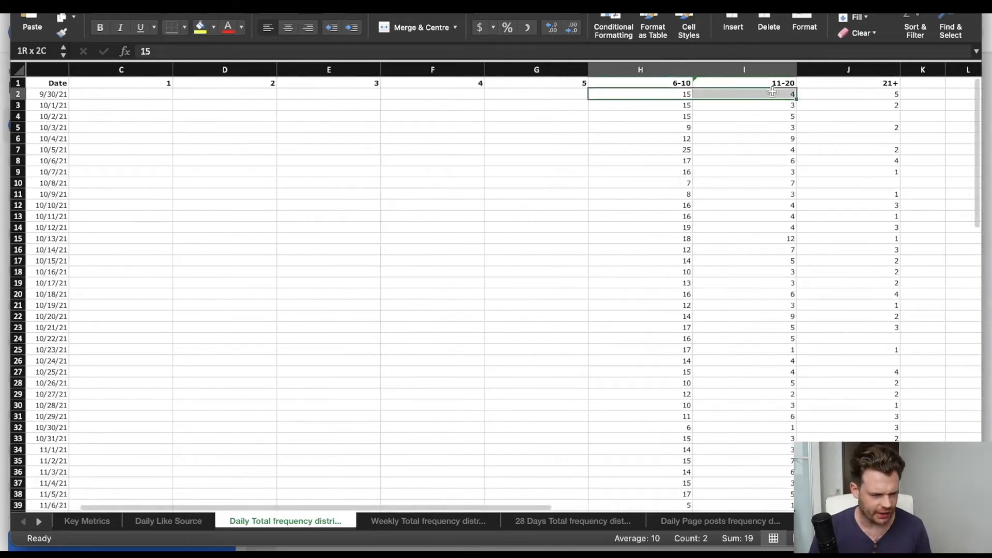
scroll(760, 93, "left", 3)
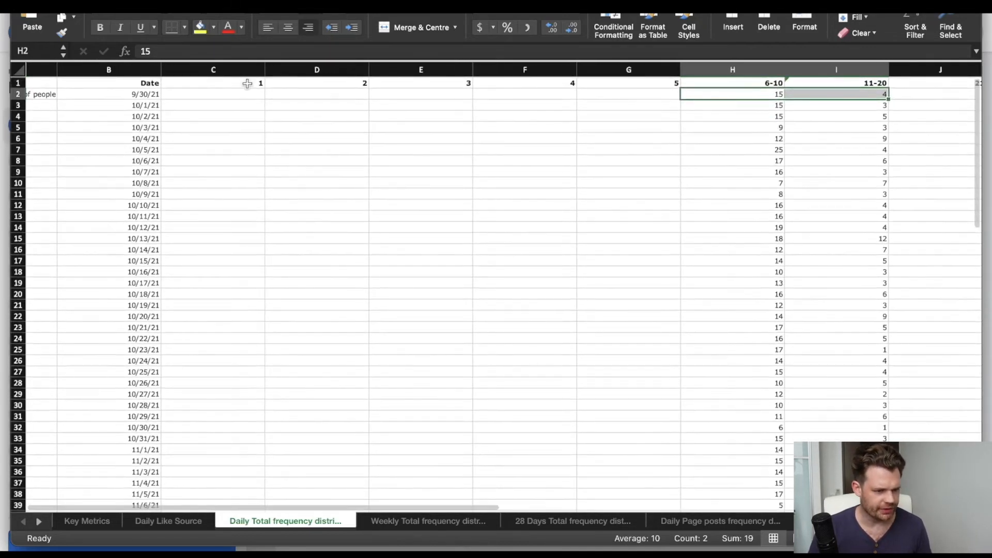
left_click(234, 72)
left_click_drag(233, 71, 652, 73)
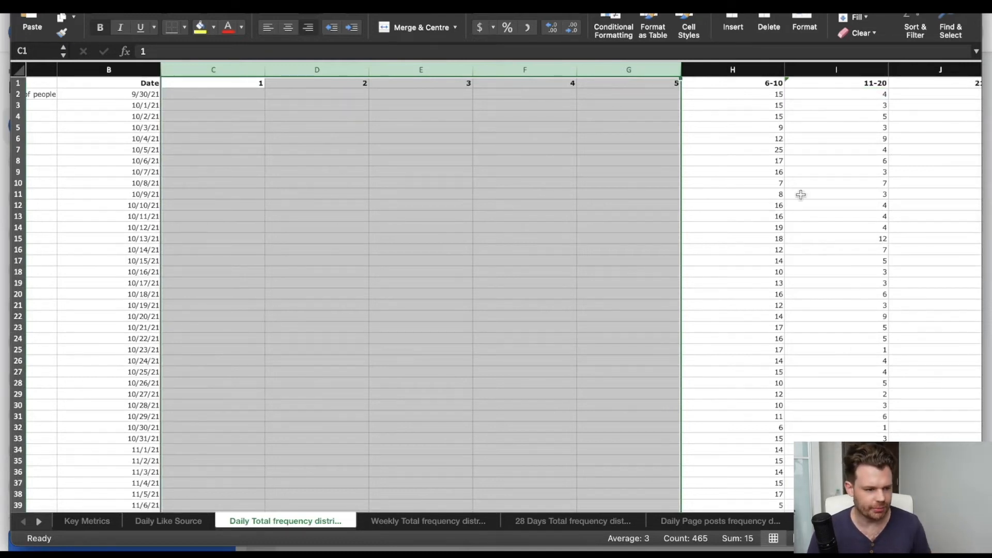
left_click(761, 95)
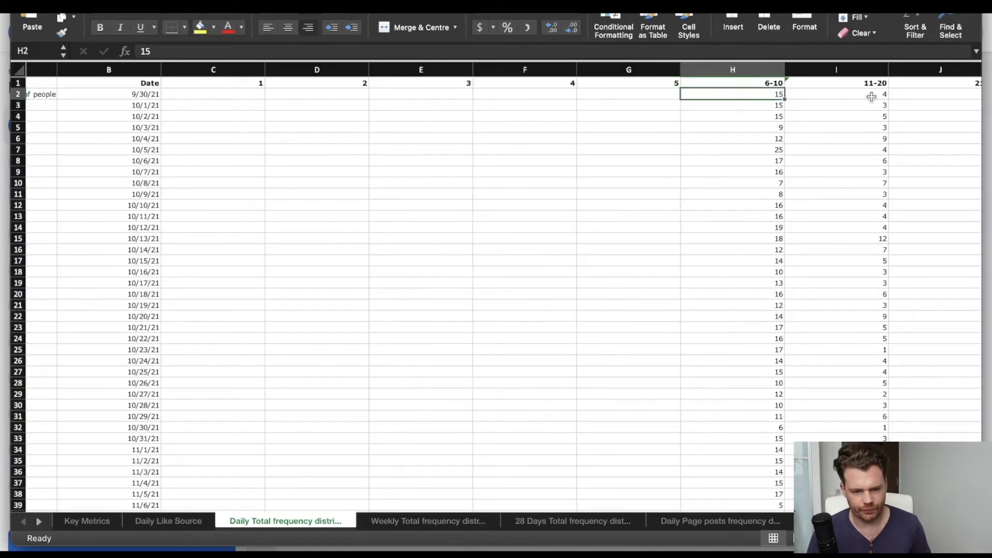
Examine the 11-20 and 21+ frequency columns, and view the 28 Days Total frequency distribution sheet.
scroll(872, 96, "right", 3)
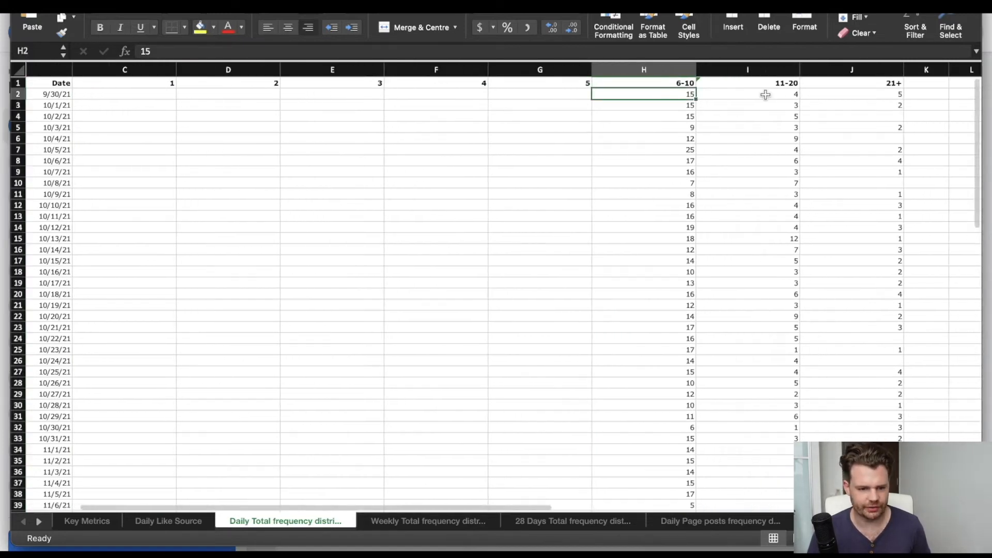
scroll(775, 173, "right", 2)
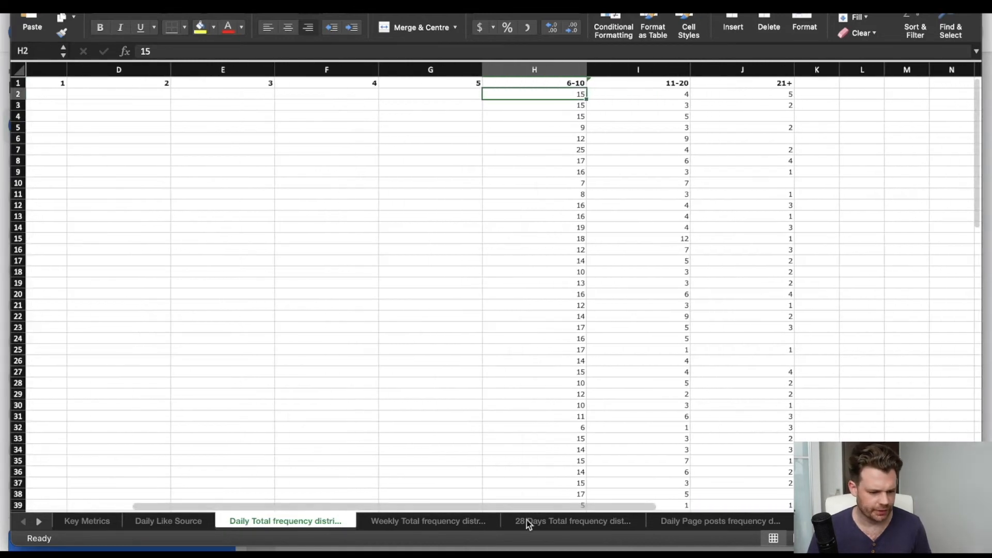
left_click(582, 521)
Review the Daily, Weekly and 28 Days Page posts frequency distribution sheets, and read the description on the 28 Days sheet.
left_click(712, 521)
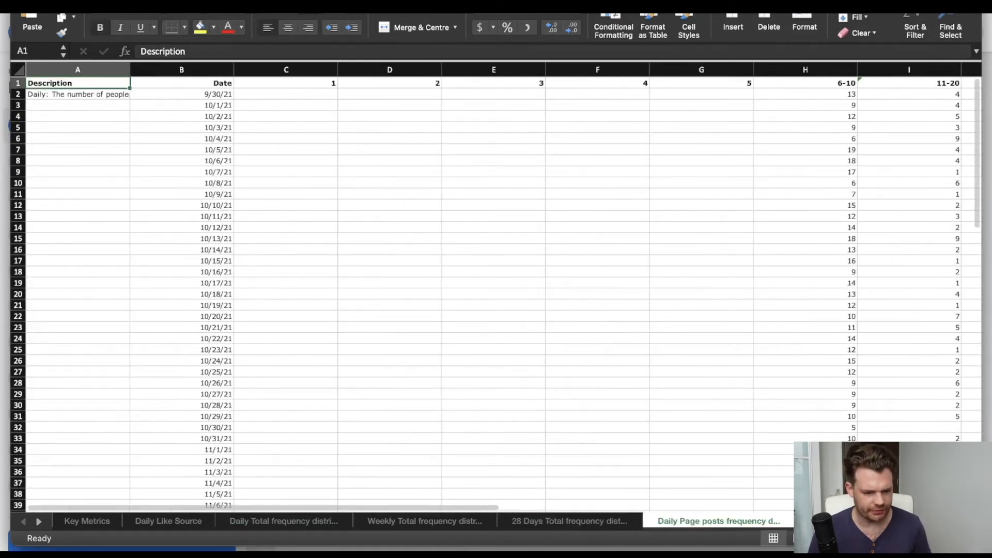
left_click(37, 522)
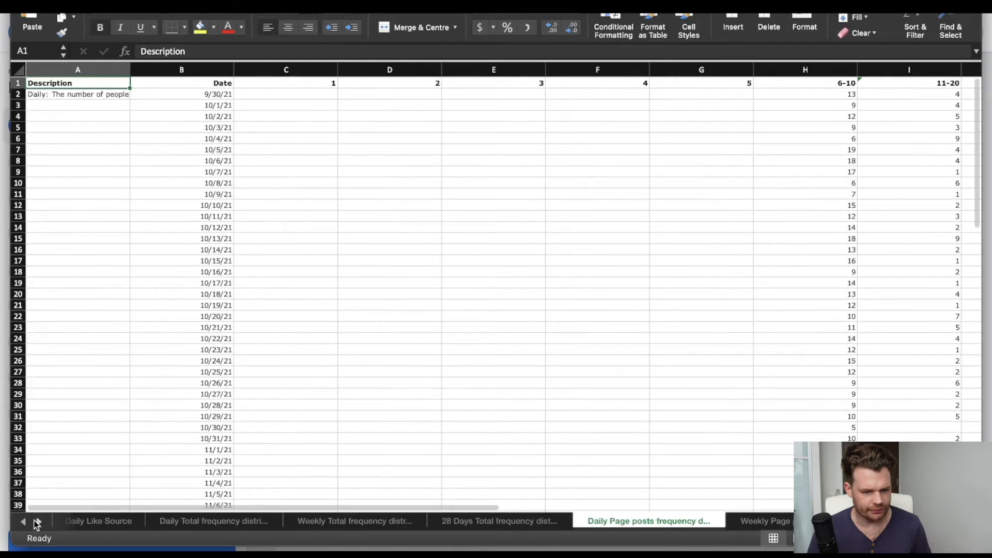
left_click(38, 522)
left_click(567, 522)
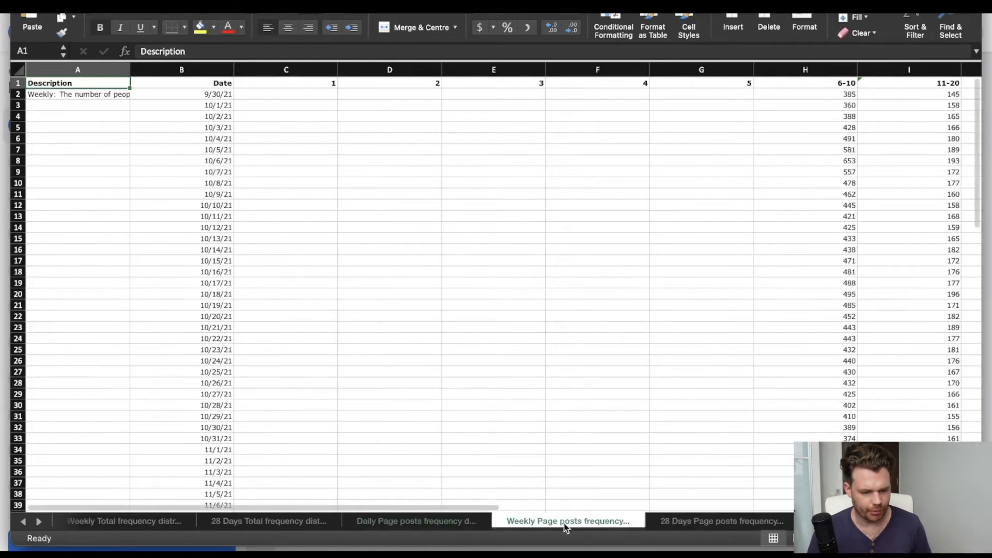
left_click(734, 524)
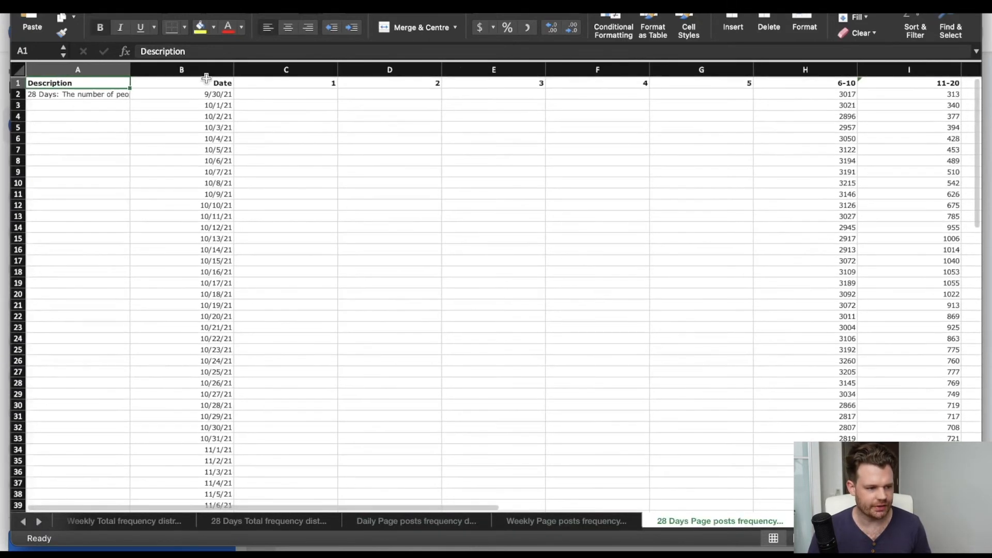
left_click(89, 99)
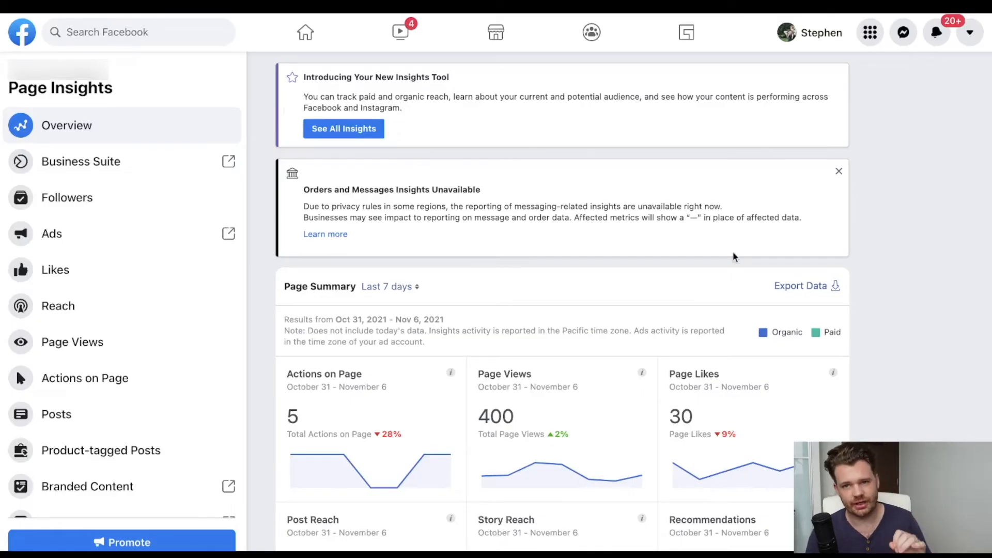
In Facebook Page Insights, export the Post data for this month, November 1 to November 30, 2021.
left_click(802, 288)
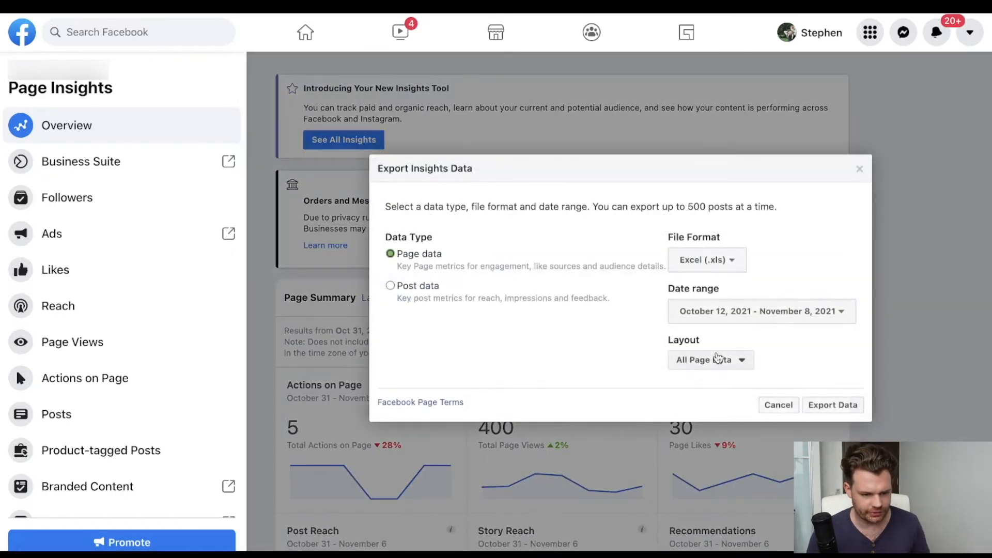
left_click(740, 317)
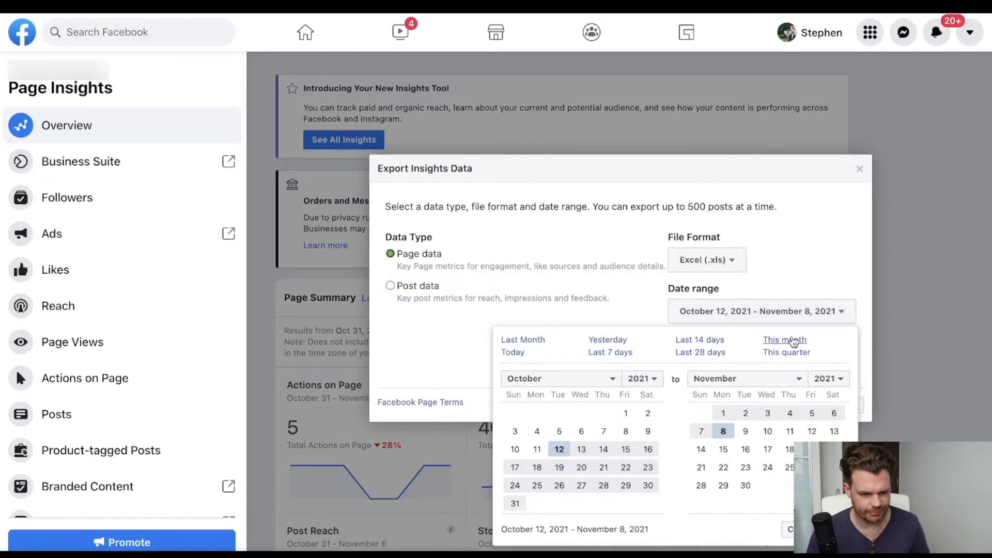
left_click(794, 343)
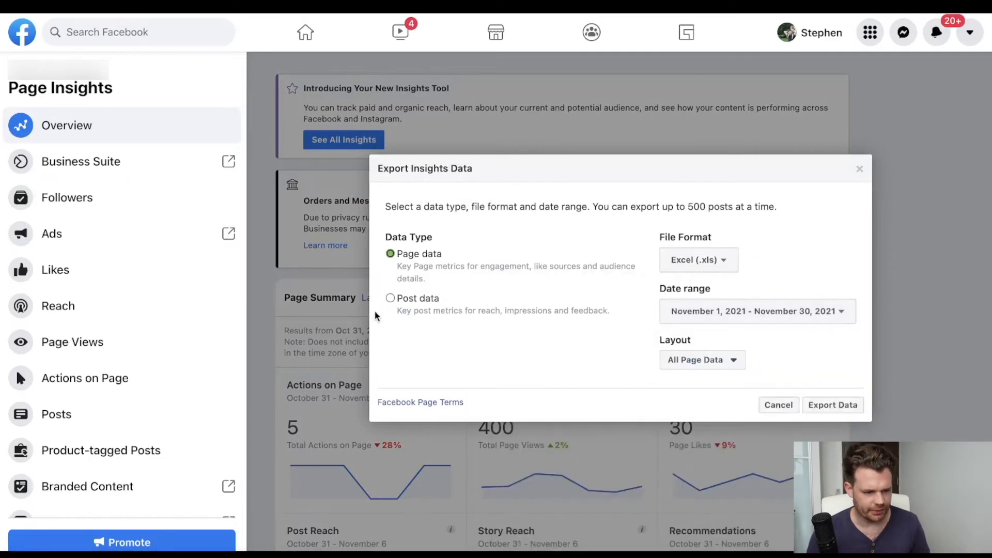
left_click(390, 299)
left_click(834, 406)
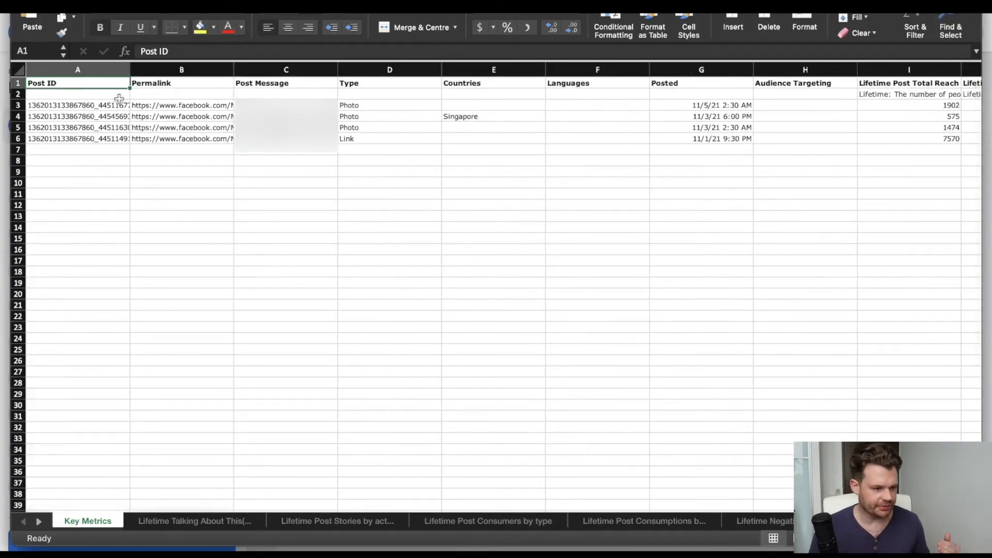
In the post export opened in Excel, review the Post ID, Post Message, Type and Posted columns of Key Metrics.
left_click_drag(106, 105, 104, 137)
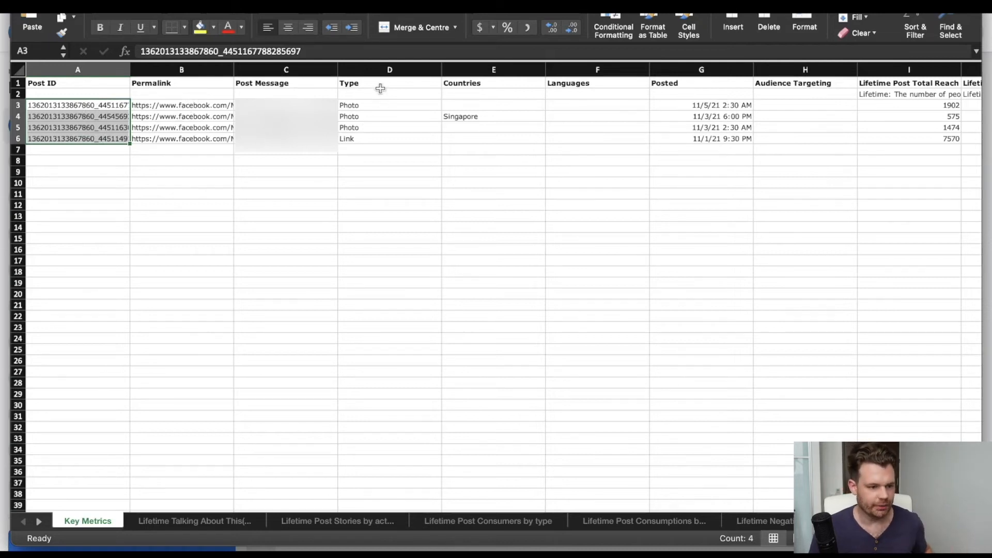
left_click(296, 70)
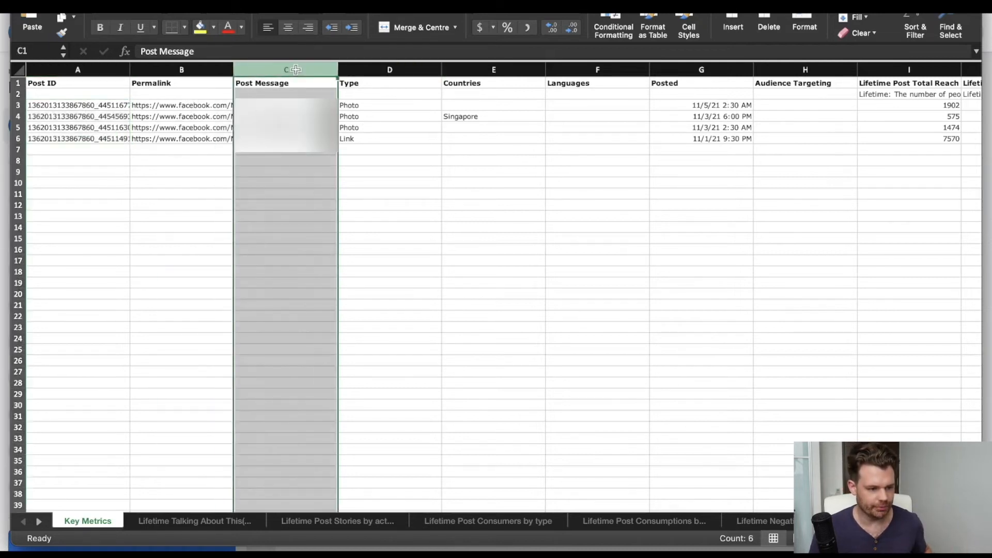
left_click(387, 67)
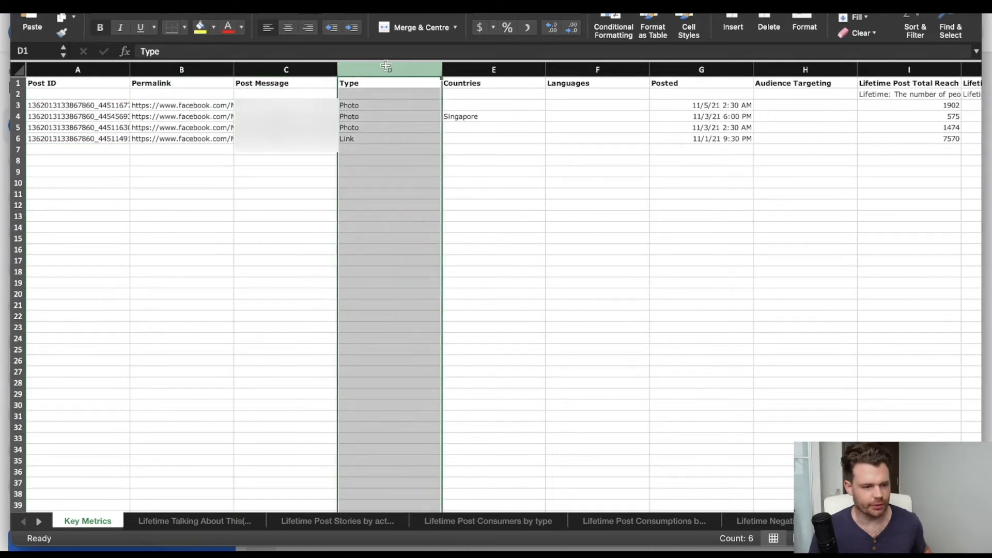
left_click(723, 71)
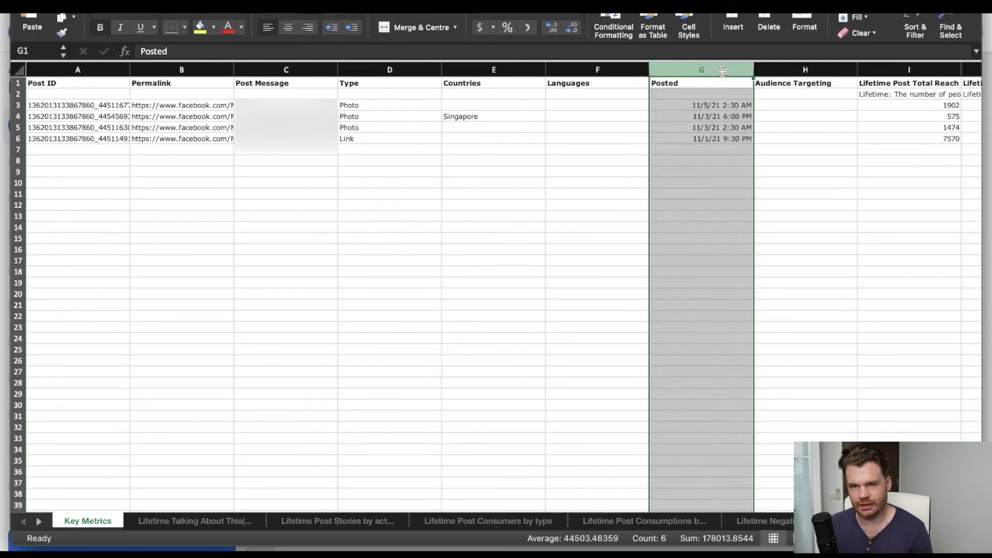
left_click(734, 106)
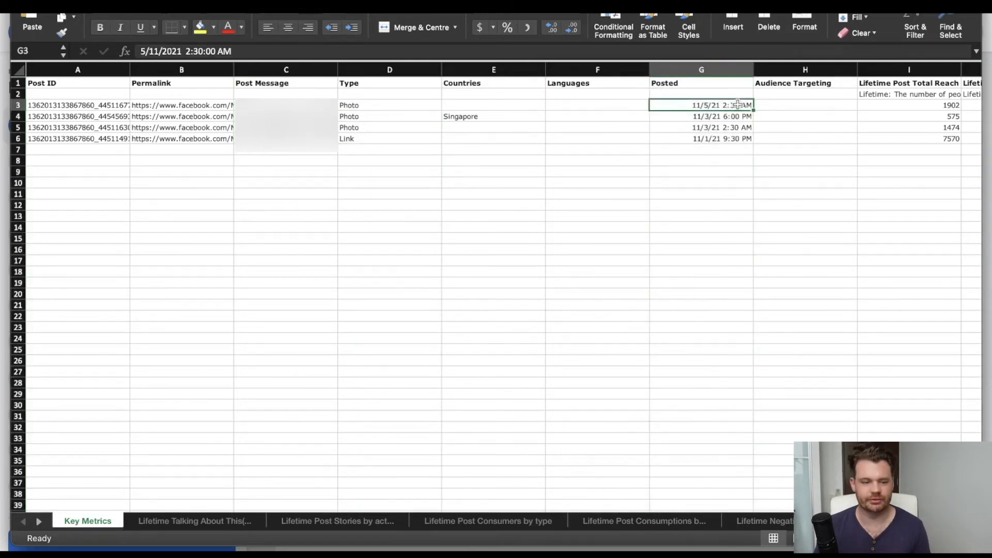
Examine the Lifetime Post Total, organic and Paid Reach columns, highlighting the first post's total reach.
scroll(739, 104, "right", 3)
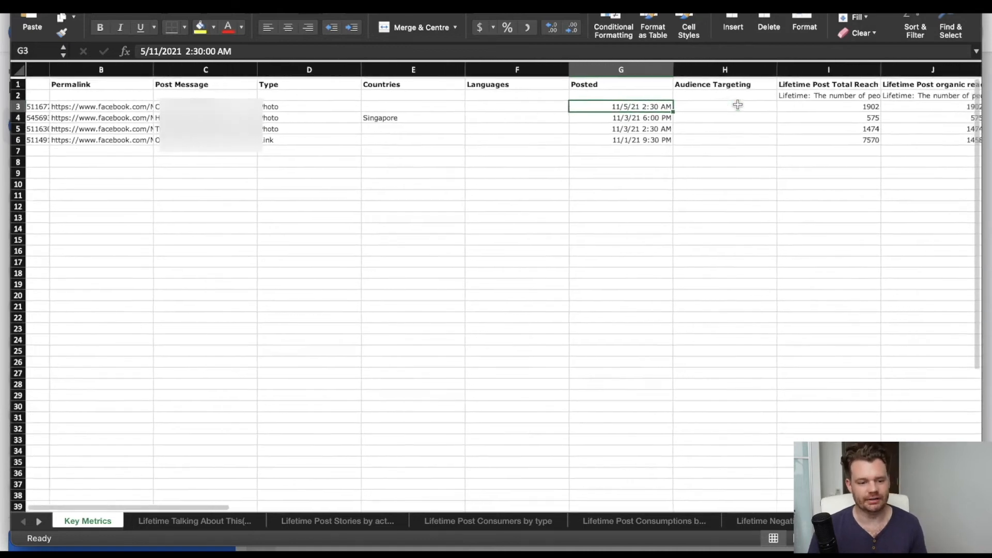
scroll(738, 105, "right", 3)
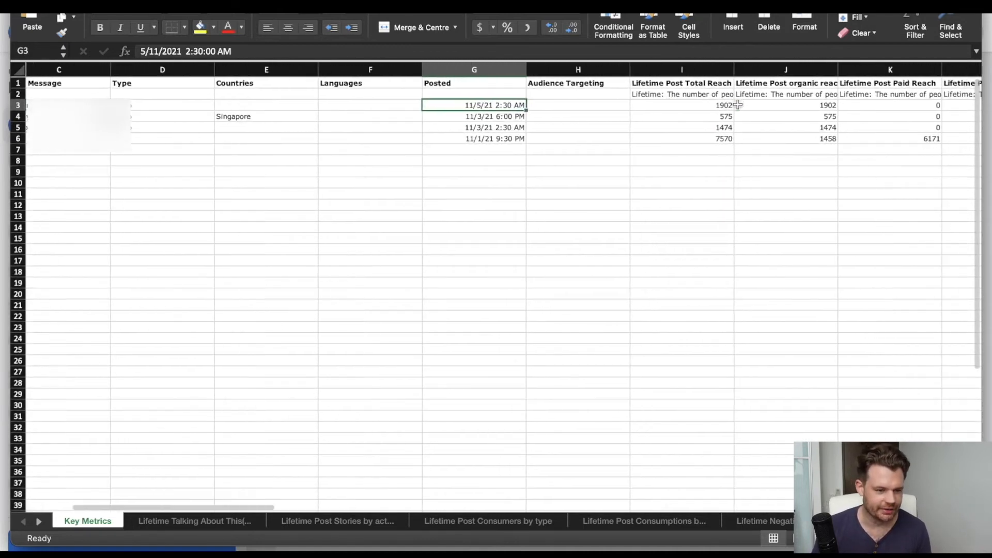
scroll(503, 136, "right", 3)
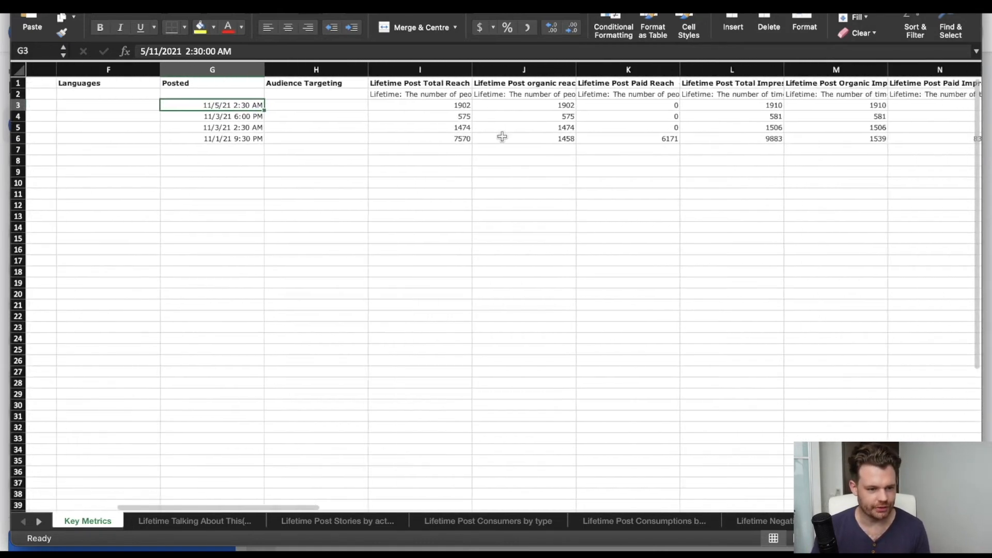
scroll(503, 135, "right", 1)
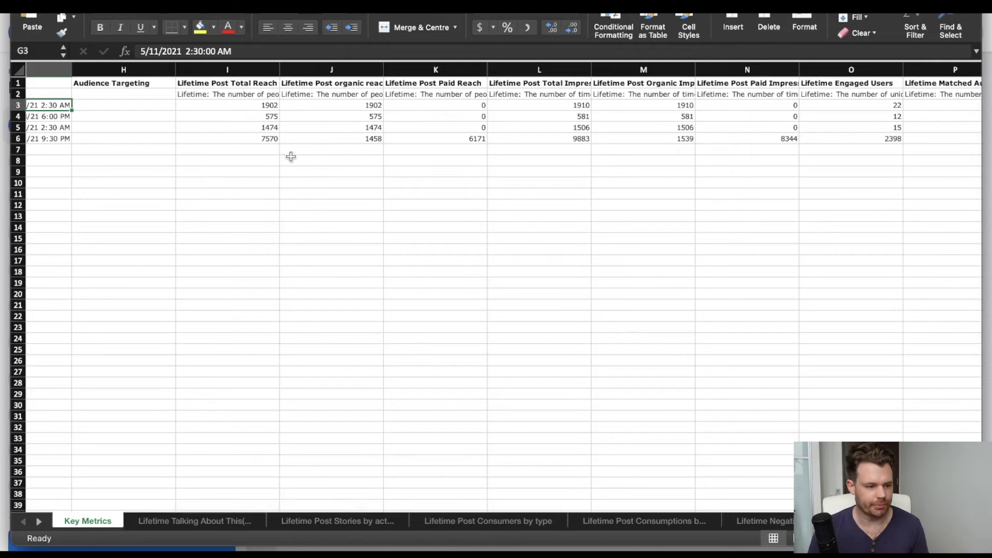
left_click(214, 105)
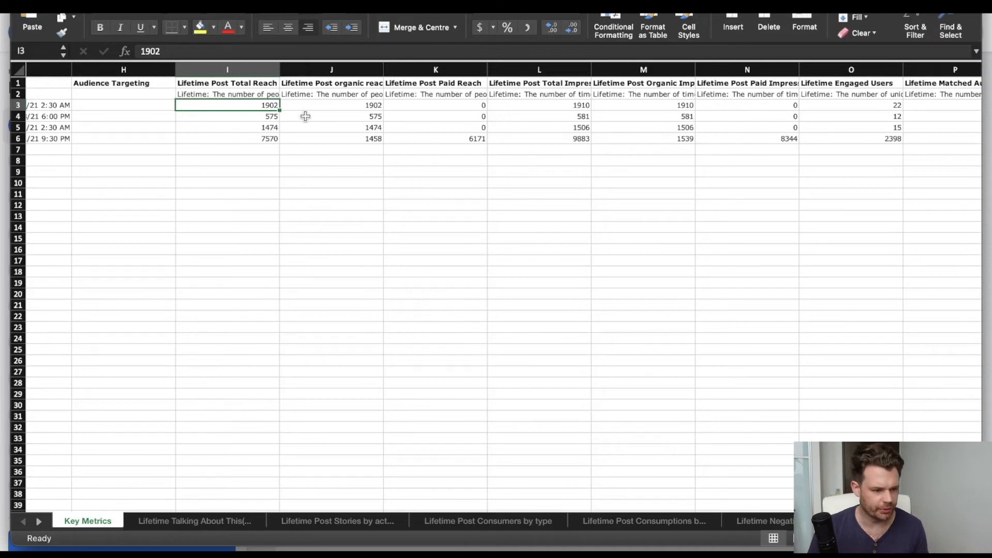
Compare the first post's Lifetime Post Total Impressions with its Lifetime Post Total Reach.
scroll(493, 118, "right", 2)
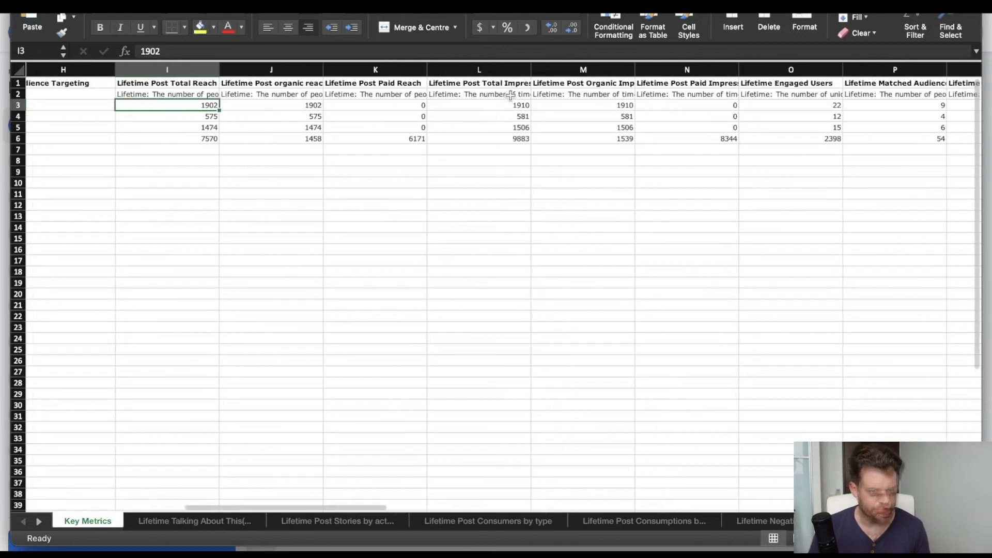
left_click(504, 84)
scroll(504, 84, "right", 1)
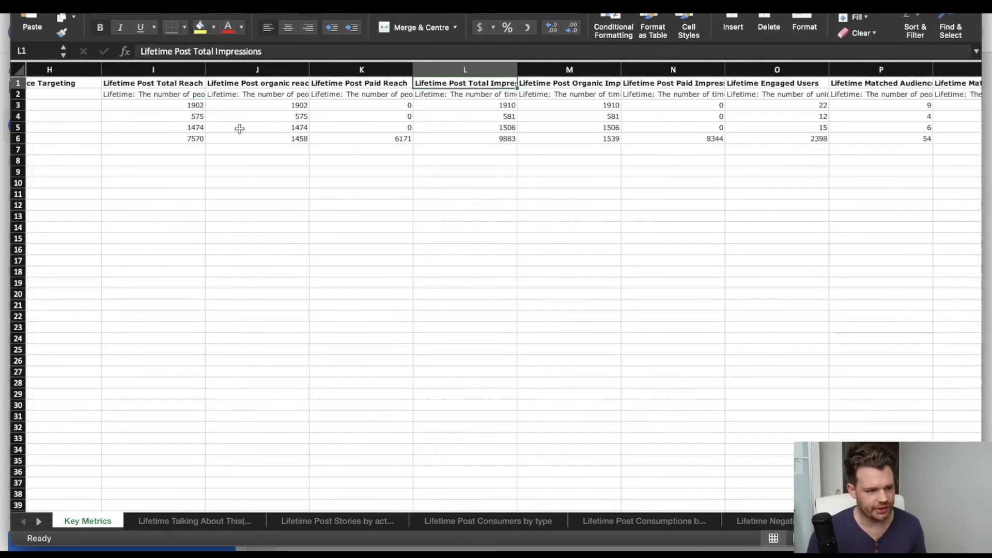
left_click(490, 105)
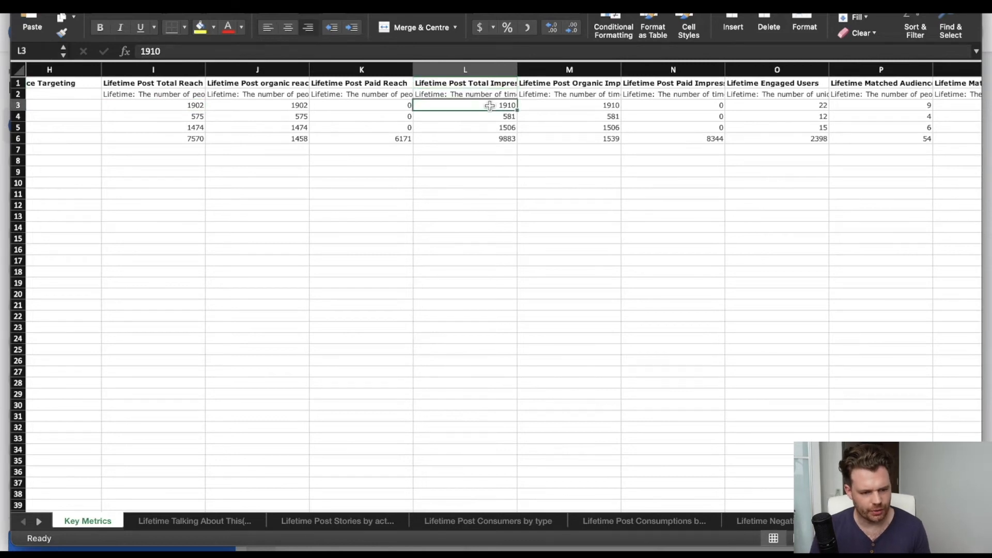
left_click(173, 106)
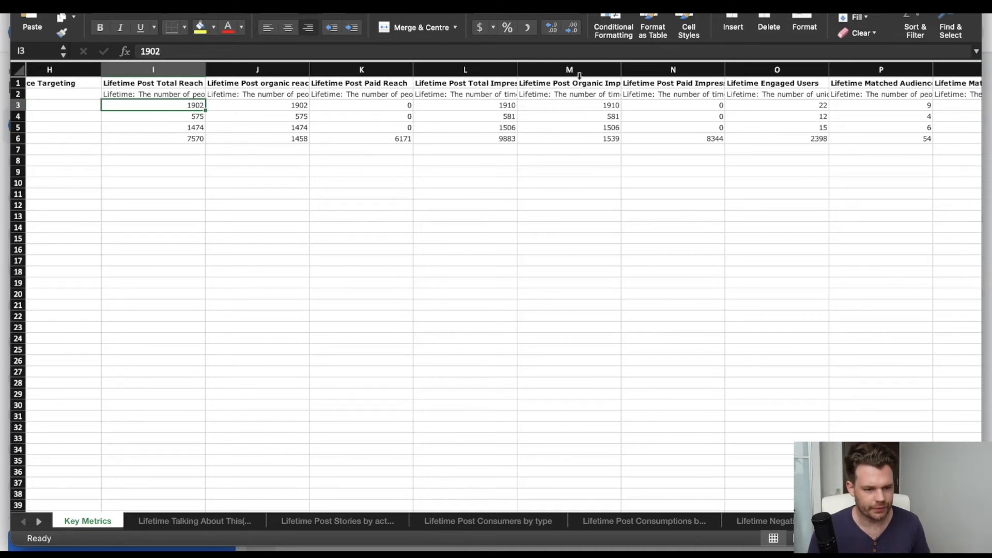
Compare the Lifetime Post Organic Impressions and Paid Impressions columns, checking the first post and the link post.
left_click_drag(576, 83, 574, 149)
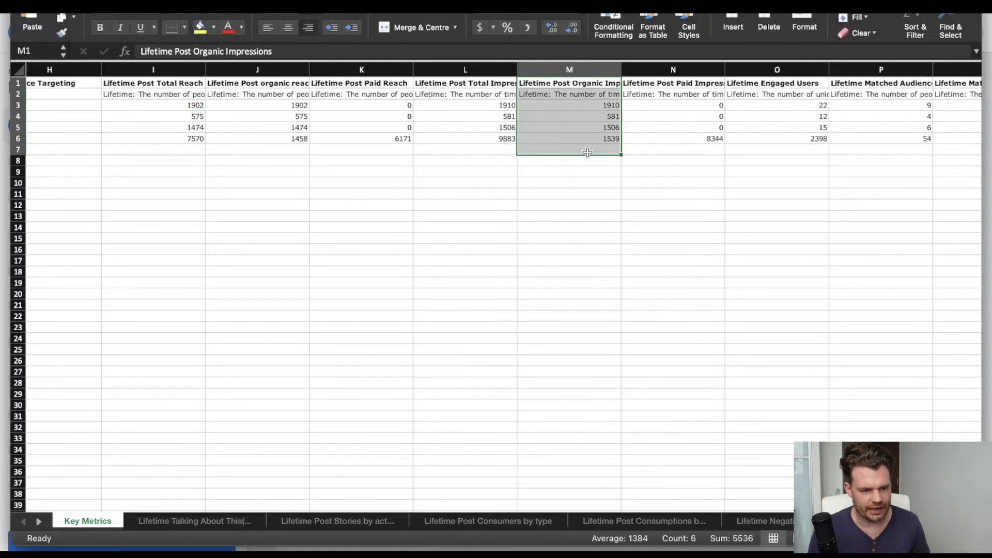
scroll(674, 121, "right", 3)
left_click(603, 69)
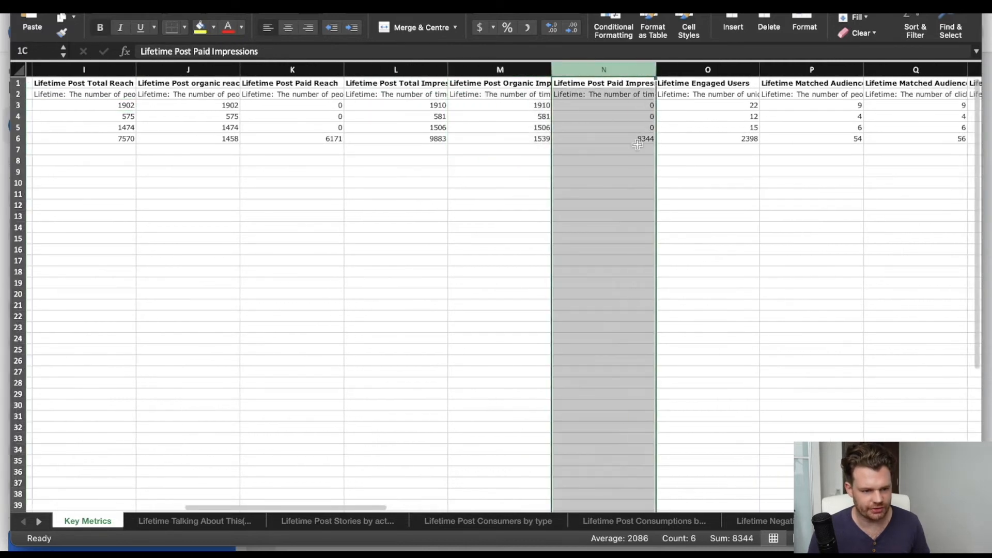
left_click(584, 107)
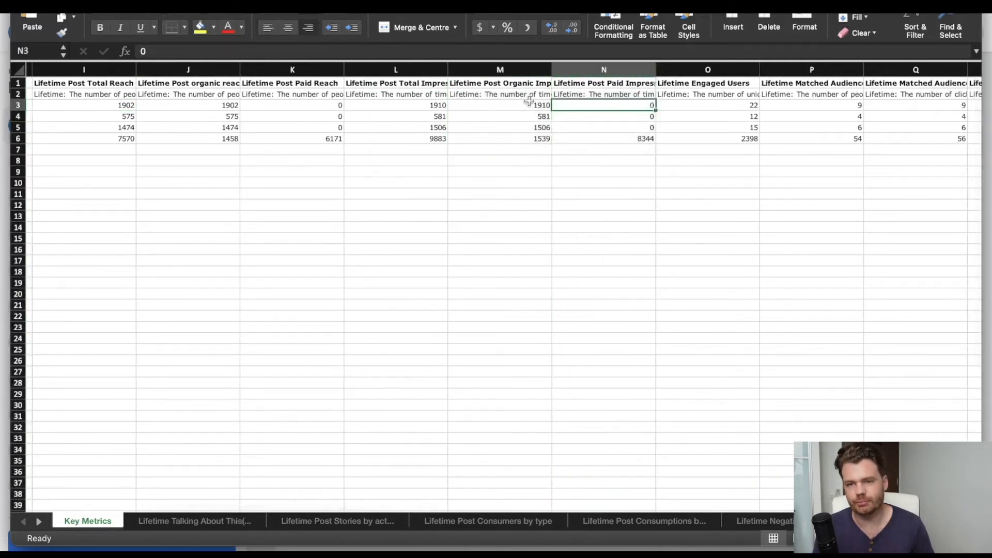
left_click(499, 105)
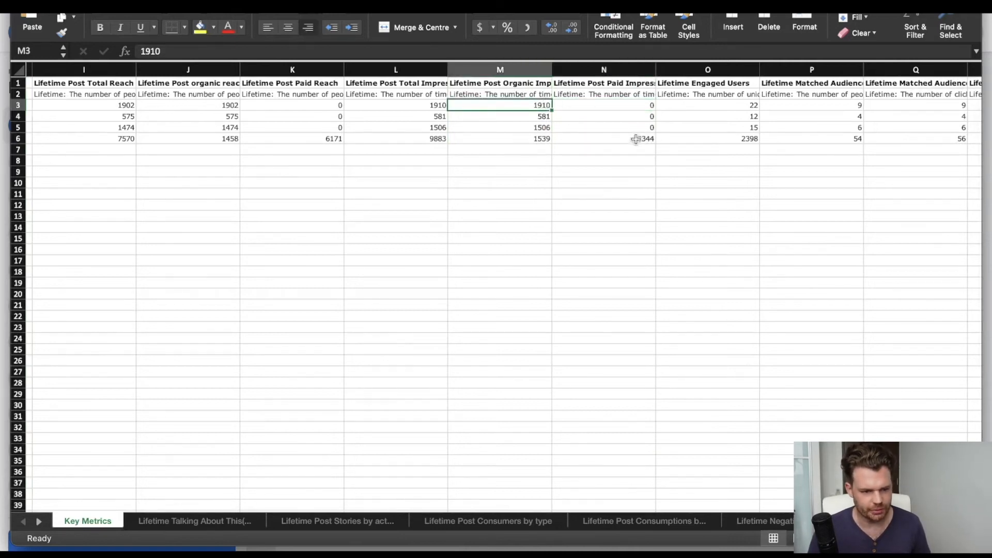
mouse_move(639, 138)
left_mouse_down()
mouse_move(681, 131)
mouse_move(638, 138)
left_mouse_up()
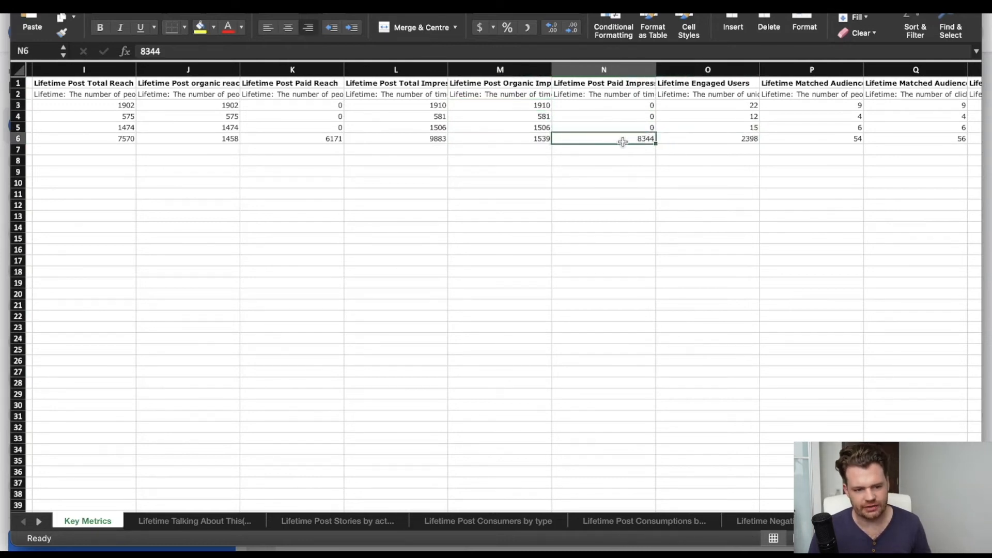
scroll(647, 138, "right", 2)
left_click(643, 94)
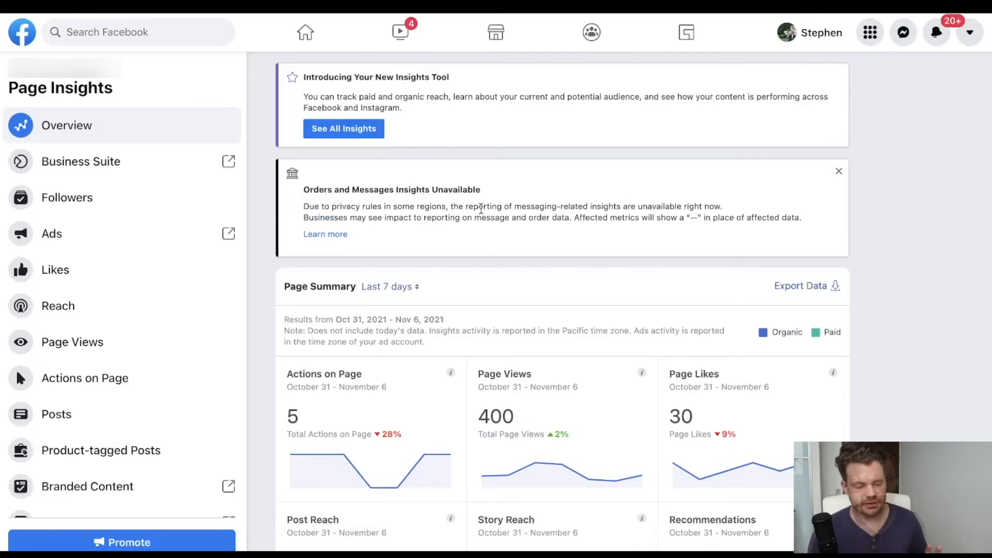
In the Posts section of Page Insights, show Engagement Rate as the engagement metric for All Posts Published.
scroll(481, 206, "down", 3)
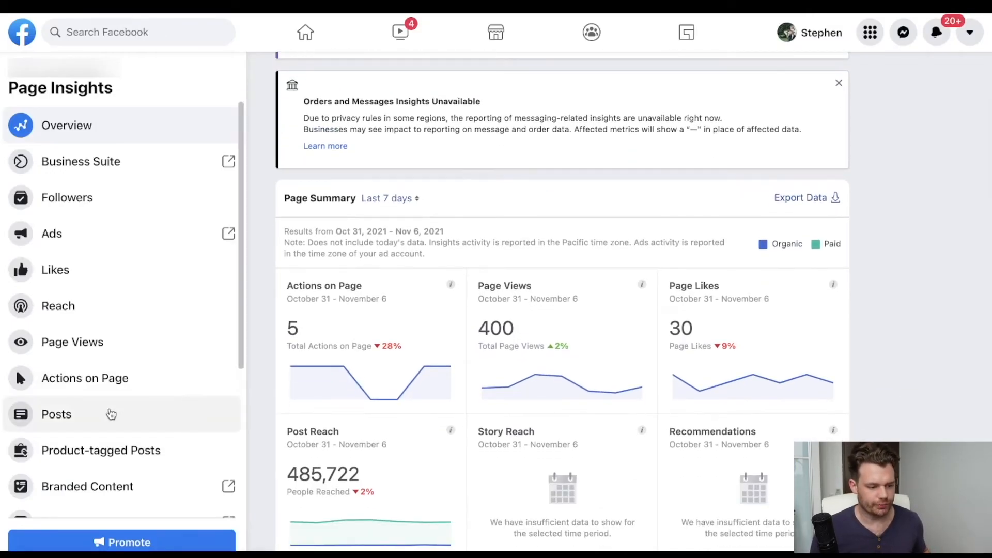
left_click(110, 414)
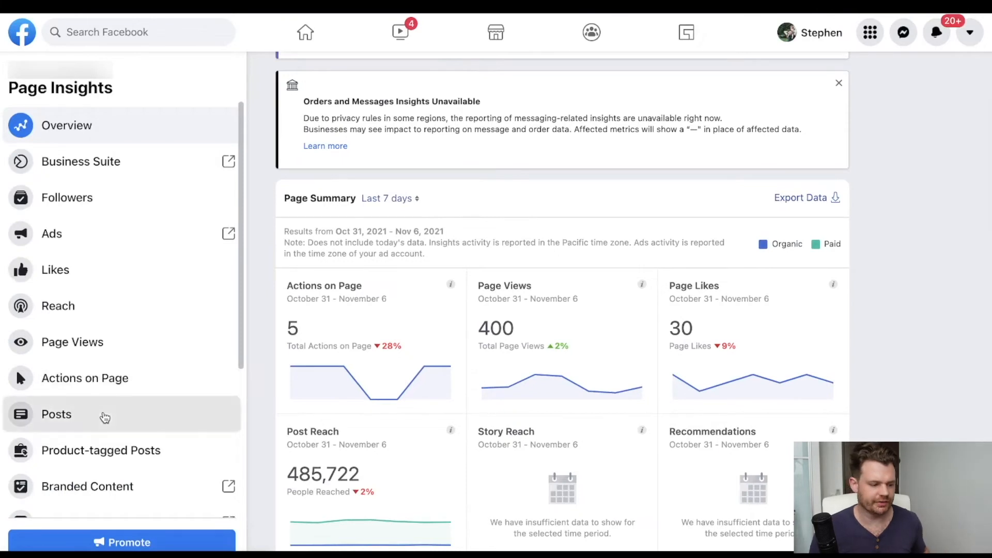
scroll(587, 345, "down", 3)
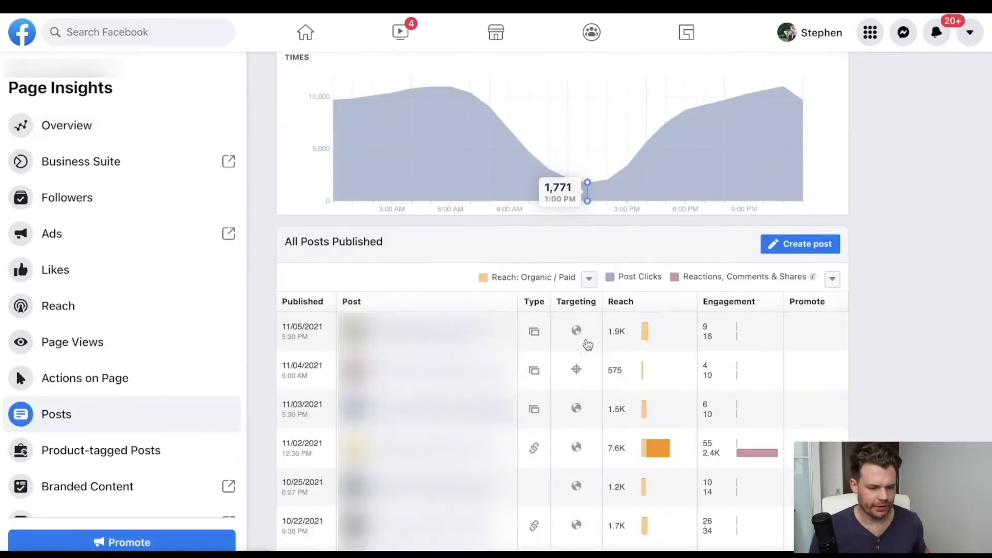
left_click(831, 277)
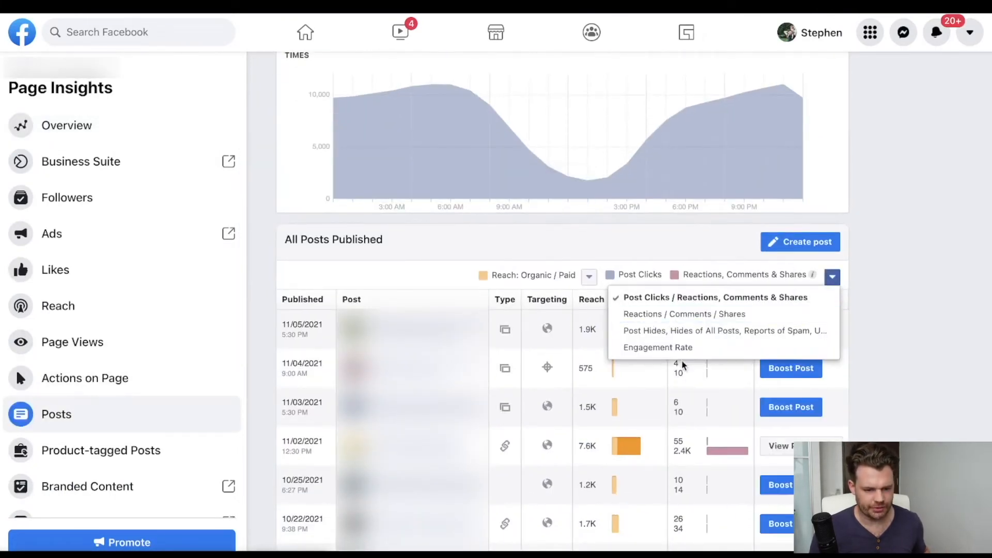
left_click(675, 348)
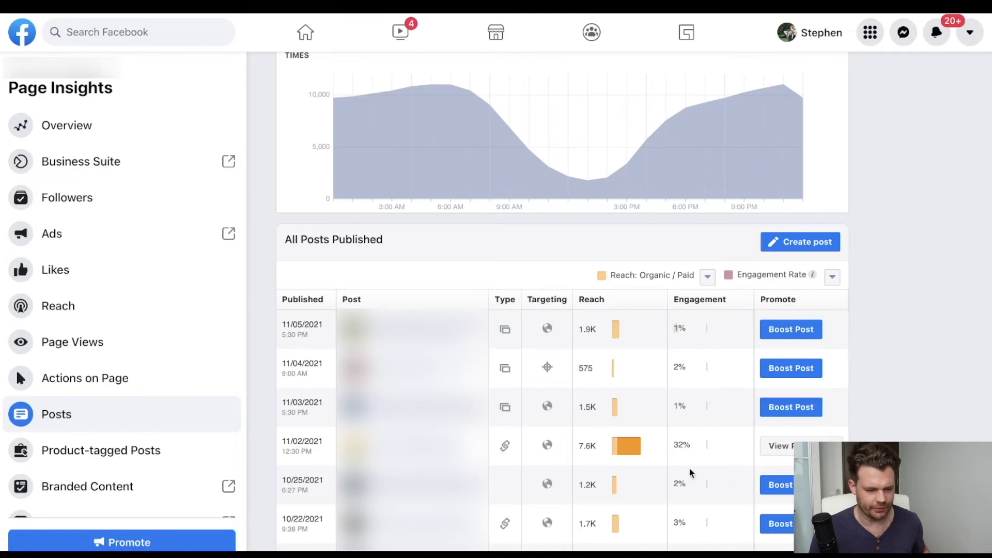
Switch to the post export in Excel and highlight the Lifetime Engaged Users and Lifetime Post Total Reach data for comparison.
key("super+Tab")
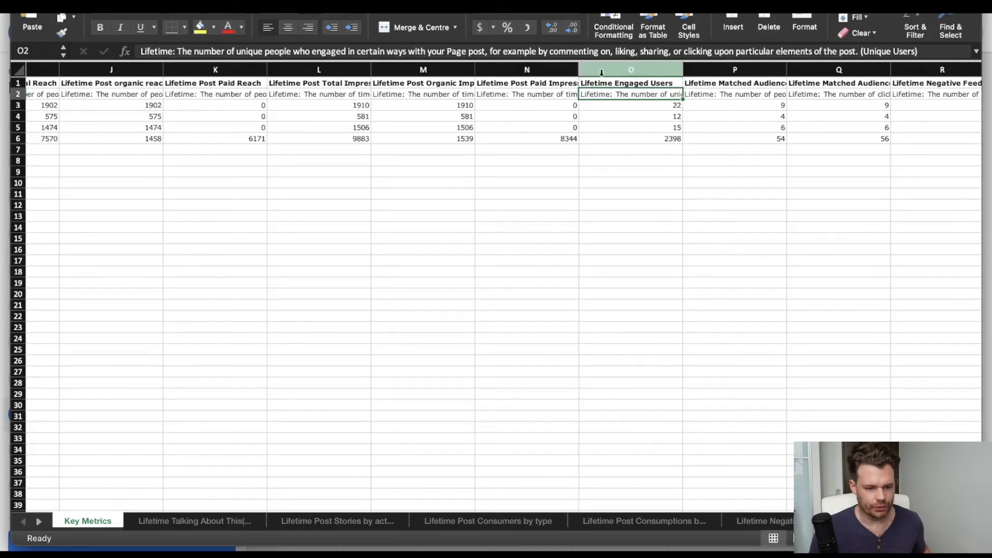
left_click_drag(602, 83, 631, 147)
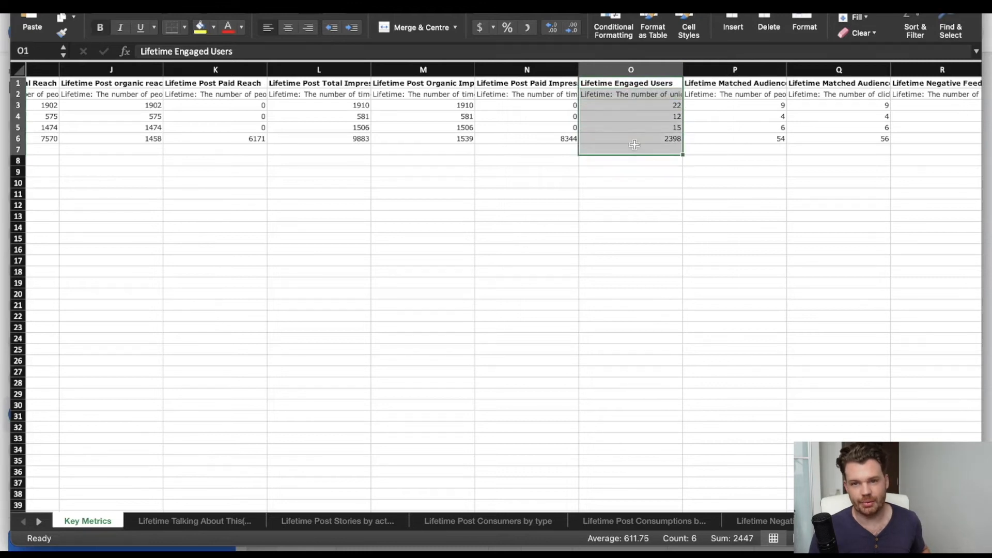
scroll(634, 145, "left", 1)
scroll(635, 145, "left", 5)
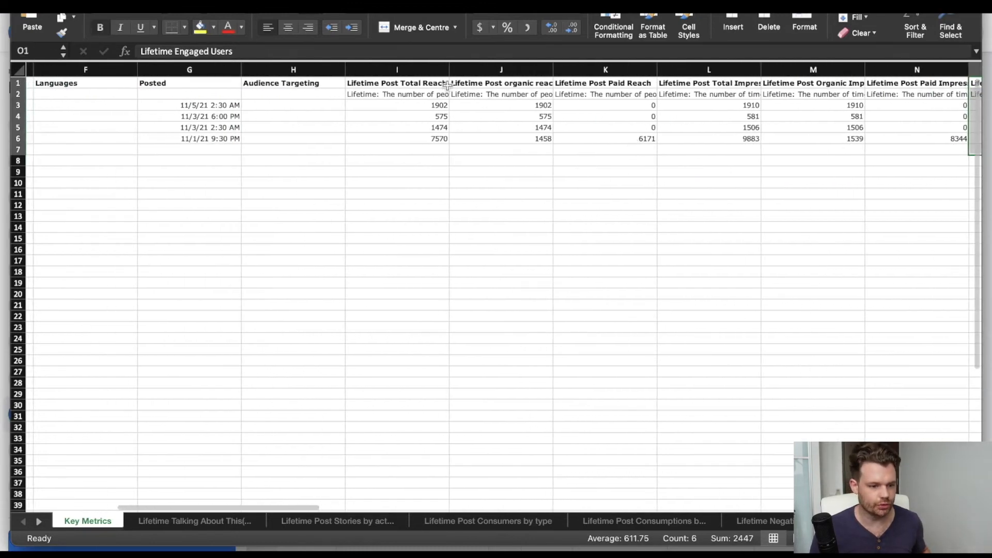
left_click(428, 83)
left_click_drag(429, 83, 427, 127)
Insert a new column directly after Lifetime Engaged Users and title it "Engagement Rate" in P1.
scroll(427, 140, "right", 10)
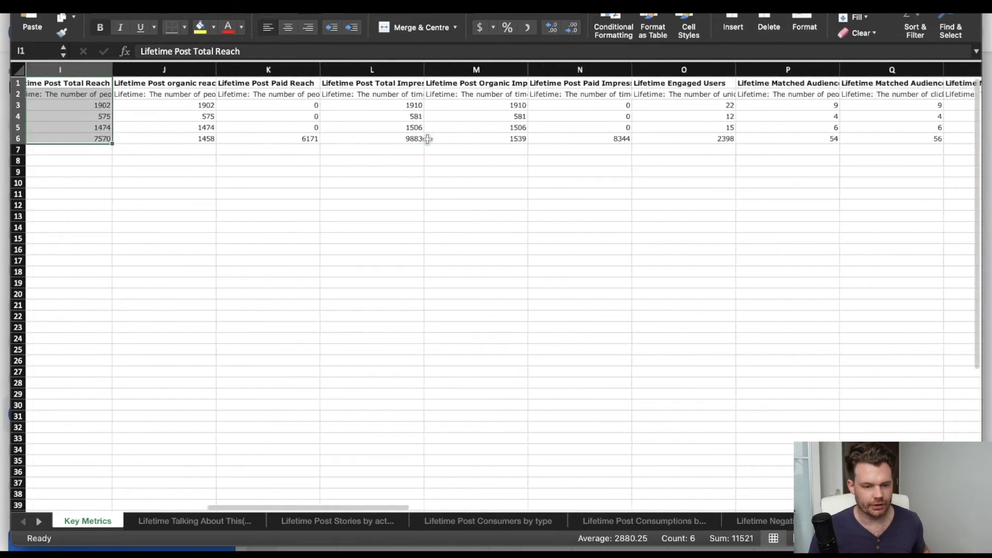
left_click(567, 68)
right_click(567, 68)
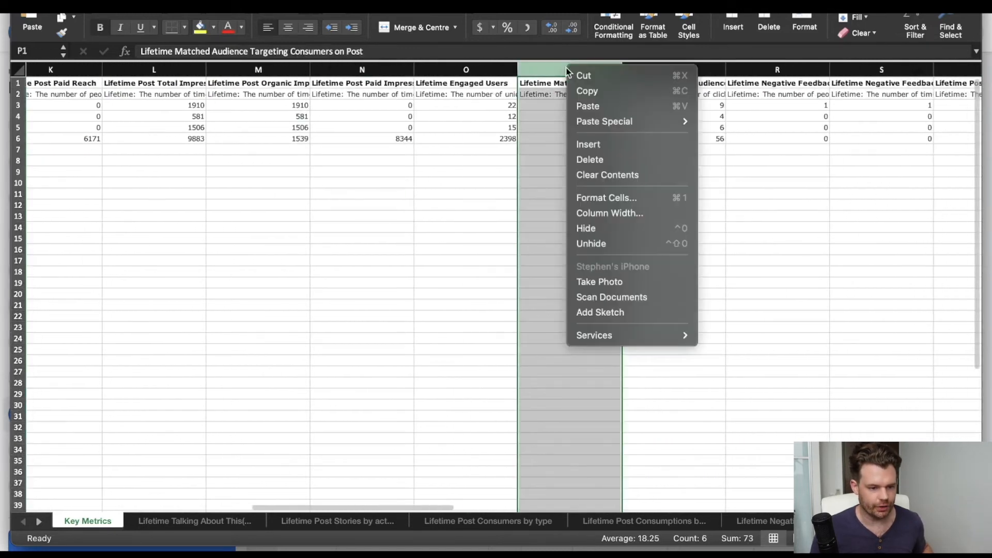
left_click(581, 144)
left_click(540, 84)
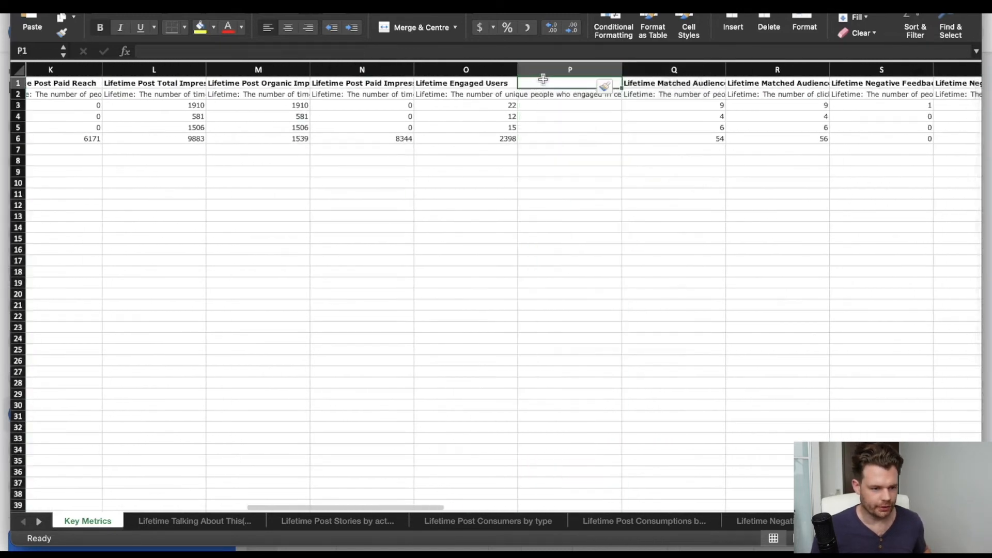
type("Engagement")
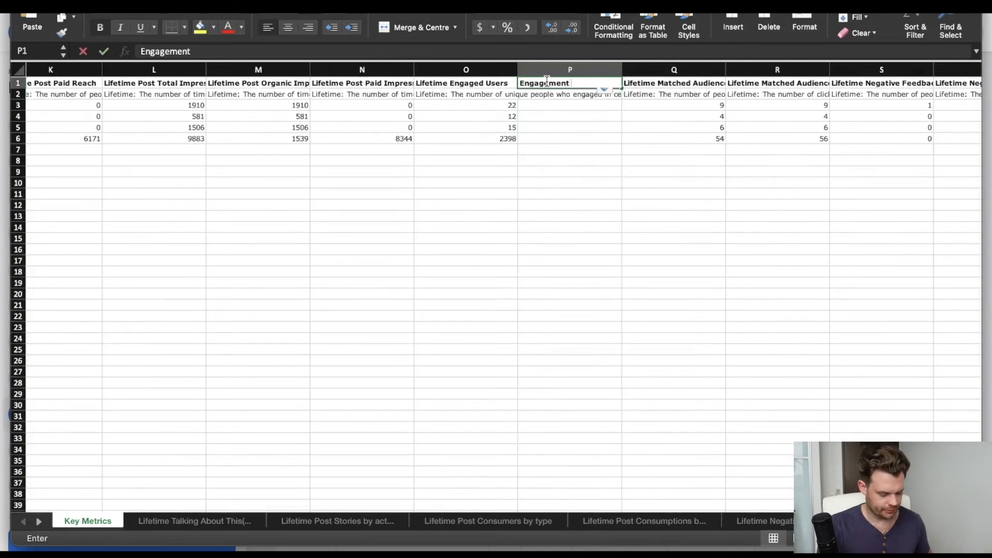
type(" Rate")
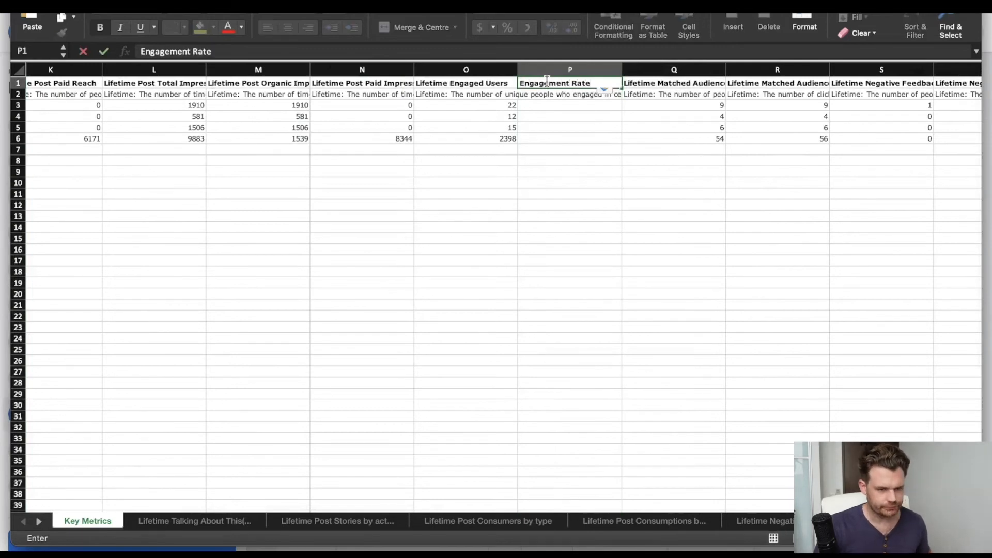
key("Return")
key("Return")
In P3, calculate the first post's engagement rate from engaged users and total reach with the formula =O3/I3.
type("=")
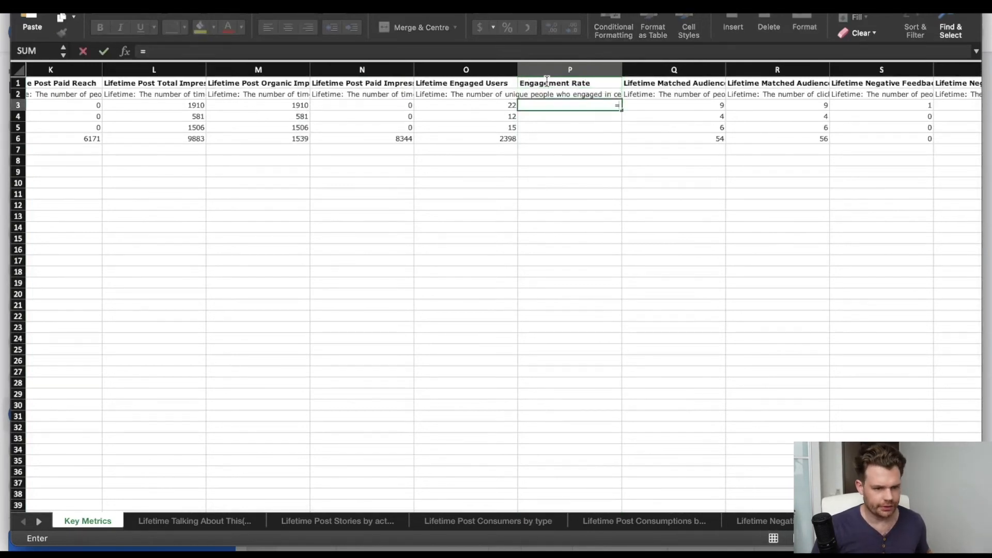
key("Left")
type("/")
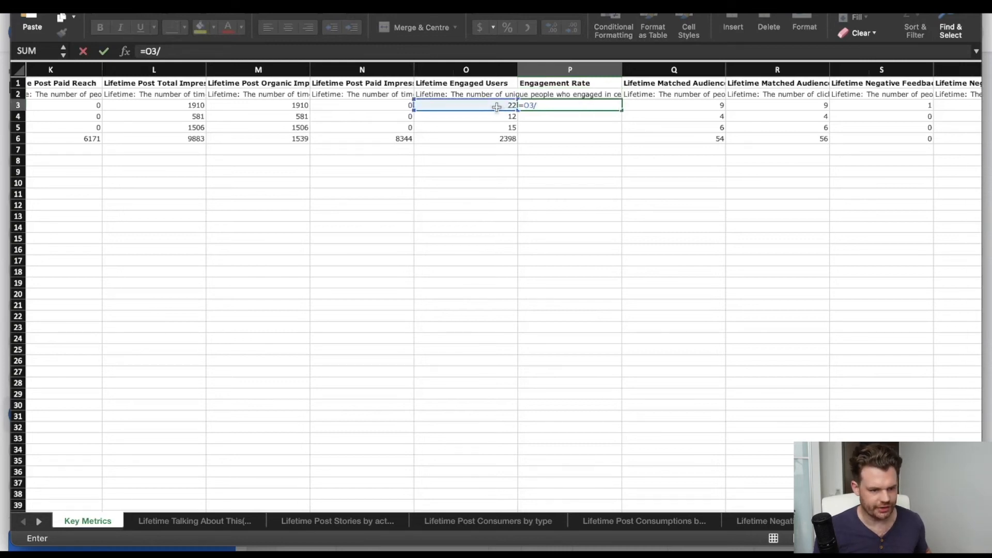
scroll(497, 107, "left", 3)
scroll(496, 107, "left", 3)
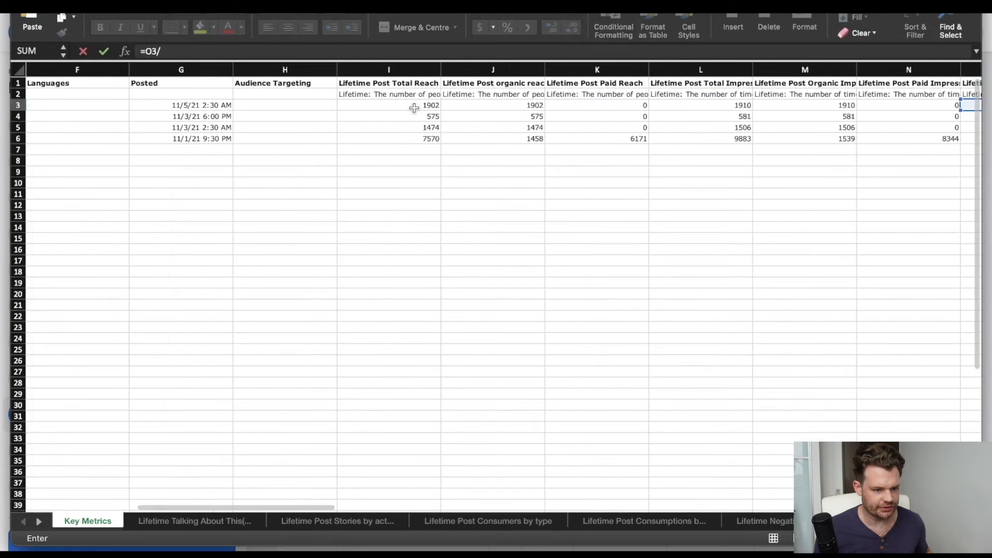
left_click(416, 105)
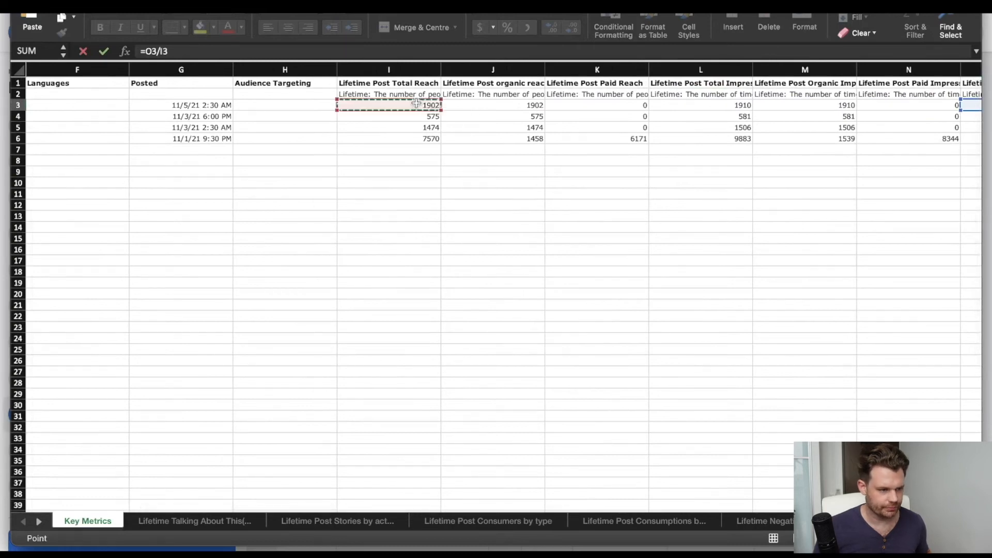
key("Return")
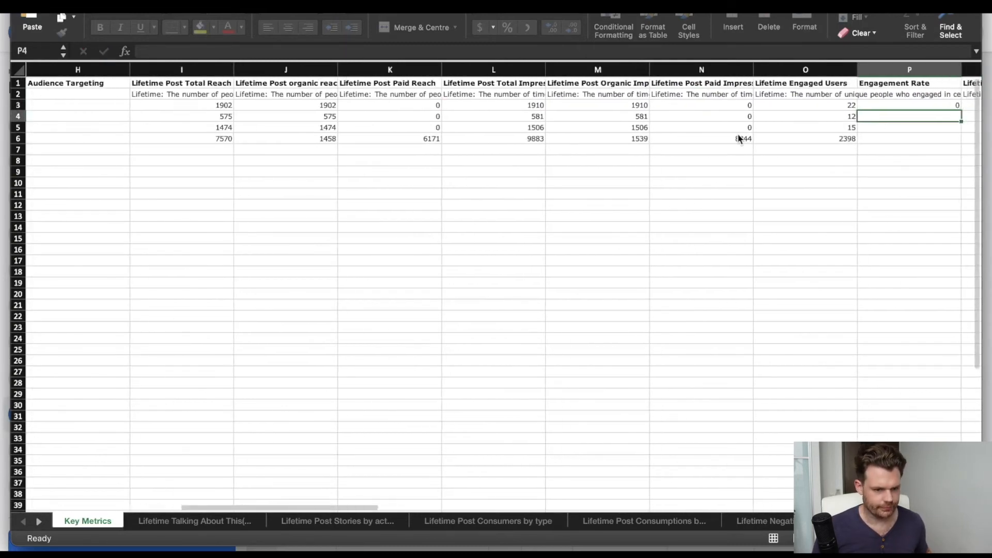
Format P3 as a percentage with two decimal places and fill the formula down to P6.
scroll(737, 138, "right", 2)
left_click(713, 106)
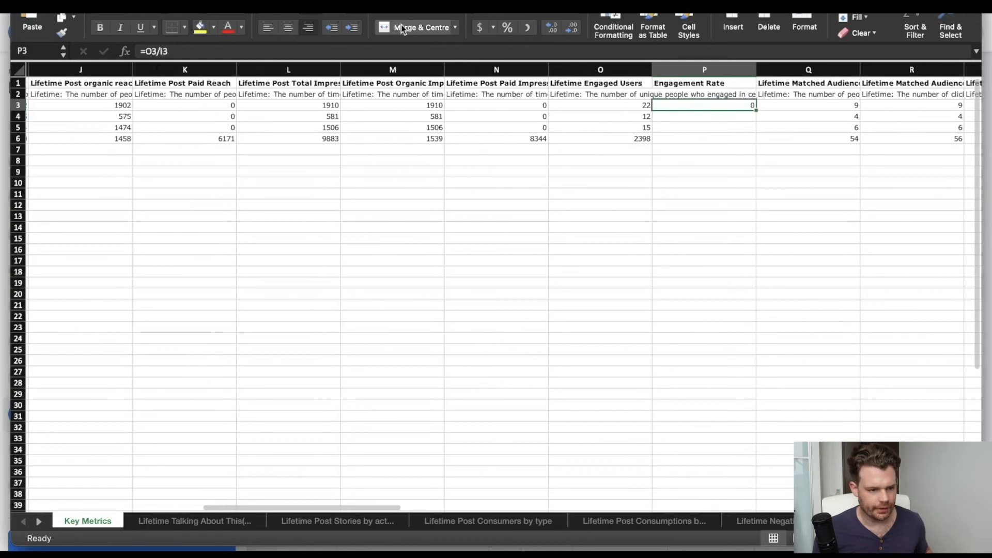
left_click(505, 27)
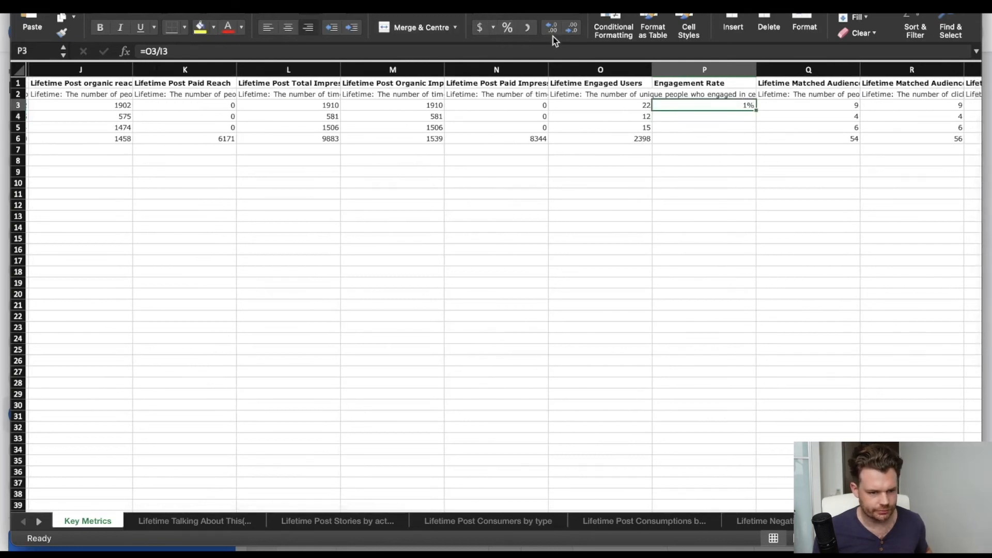
left_click(550, 29)
left_click(549, 29)
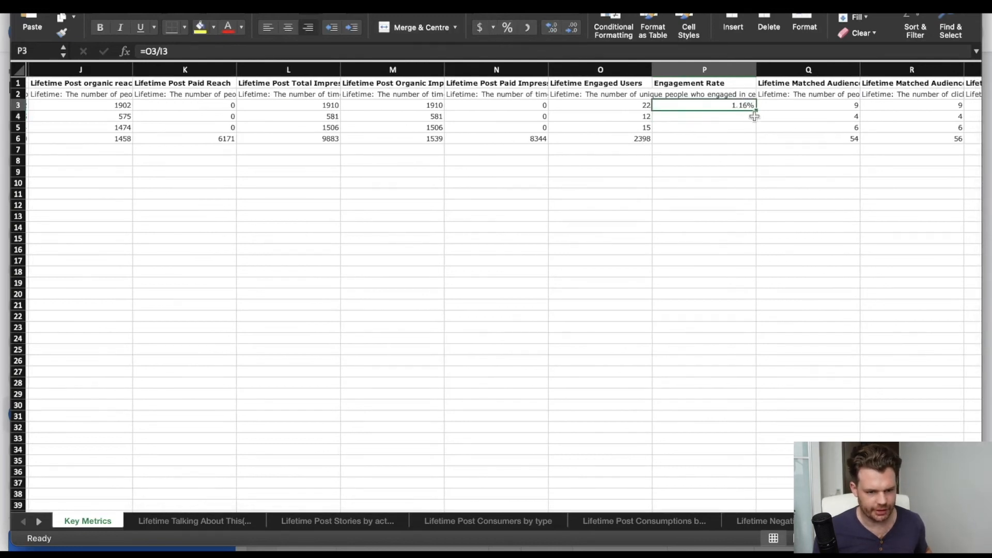
left_click_drag(757, 109, 756, 146)
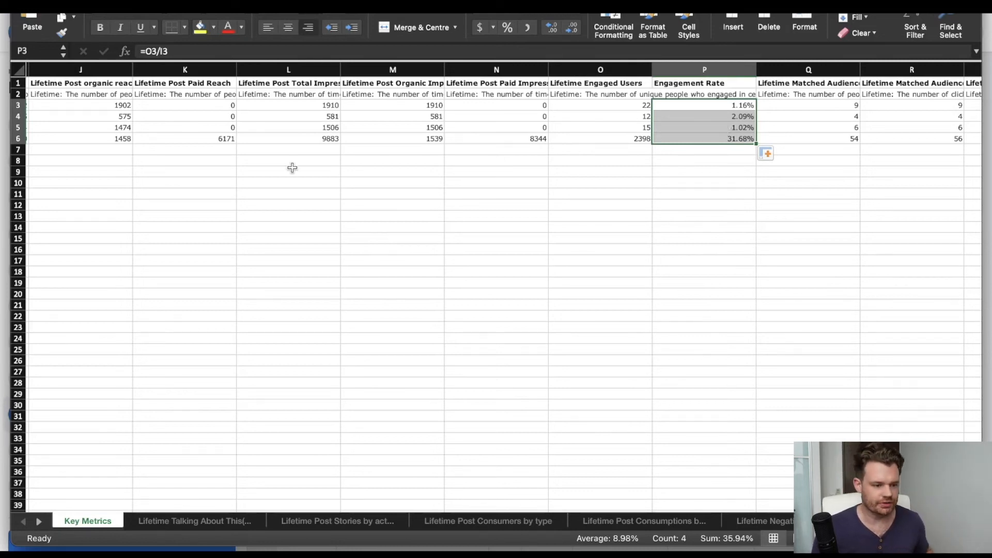
Check the Lifetime Post Total Impressions values of individual posts, then highlight the whole Engagement Rate column.
left_click(322, 103)
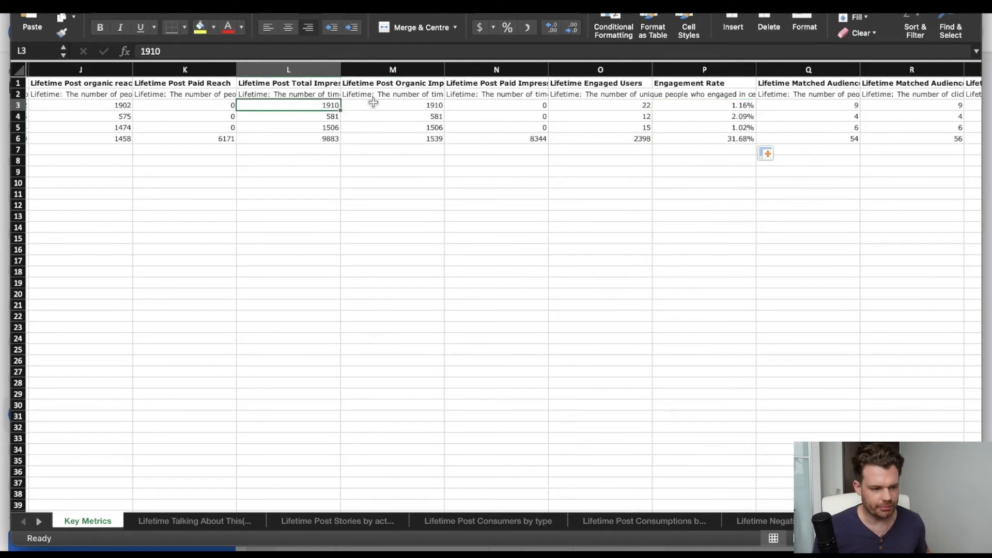
left_click(324, 116)
scroll(303, 123, "up", 2)
scroll(303, 123, "up", 2)
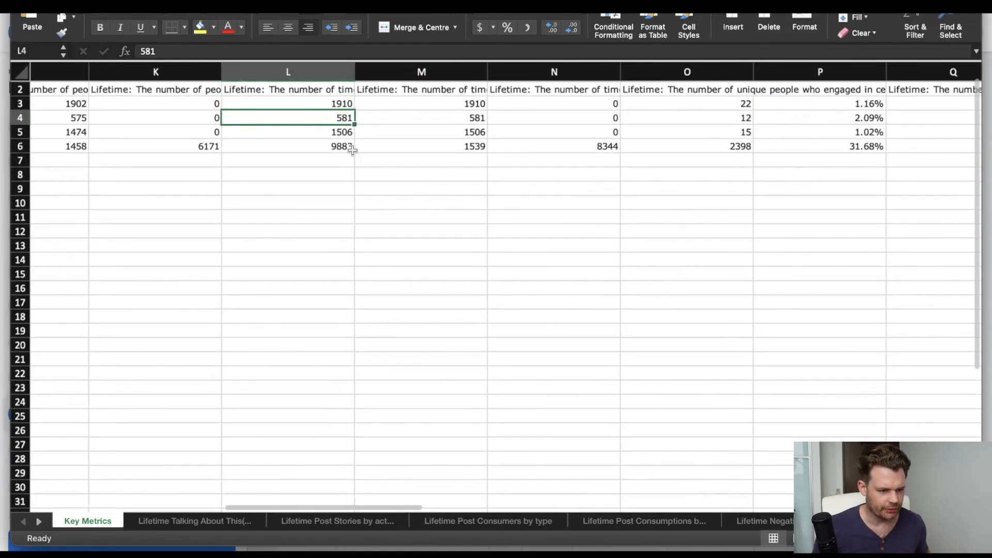
left_click(339, 145)
left_click(377, 157)
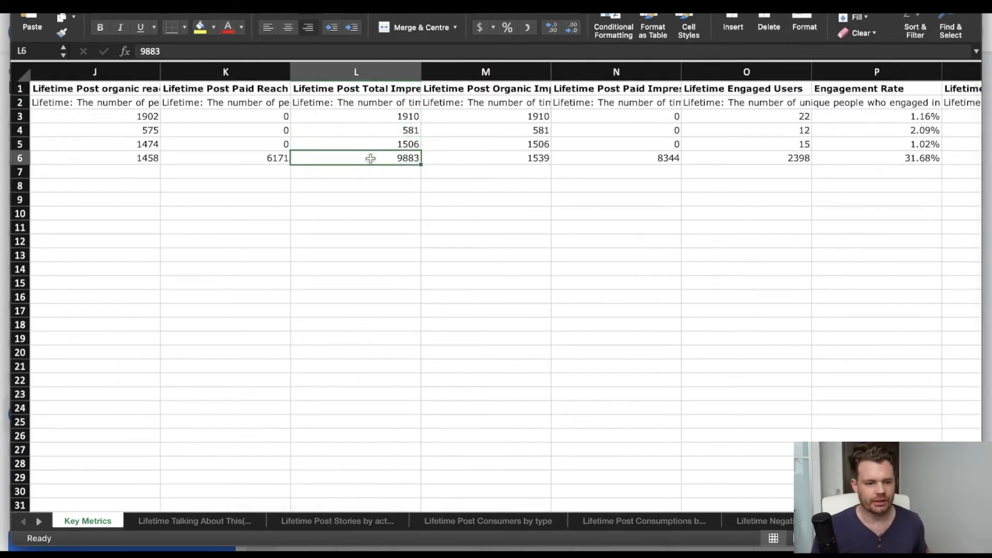
scroll(377, 157, "down", 3)
scroll(539, 164, "right", 2)
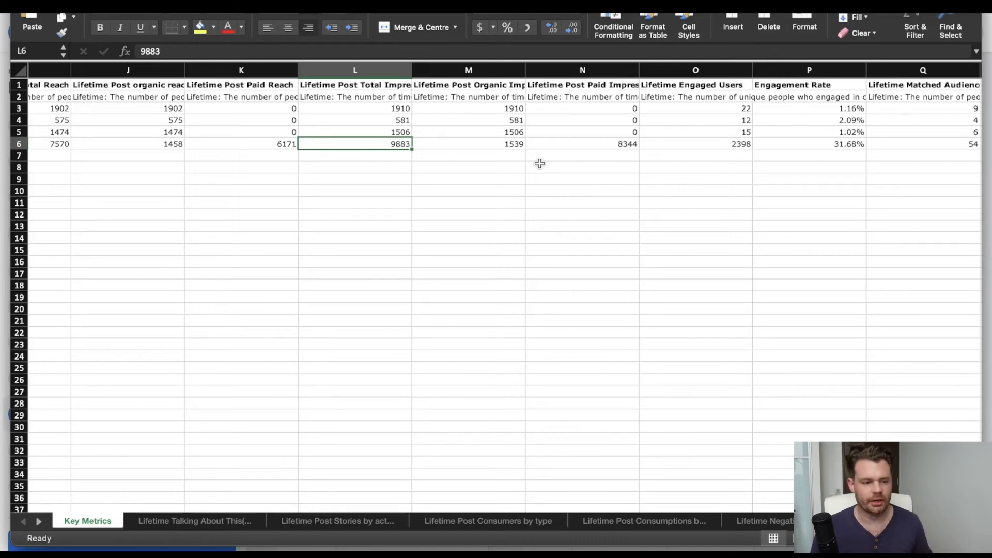
left_click(811, 69)
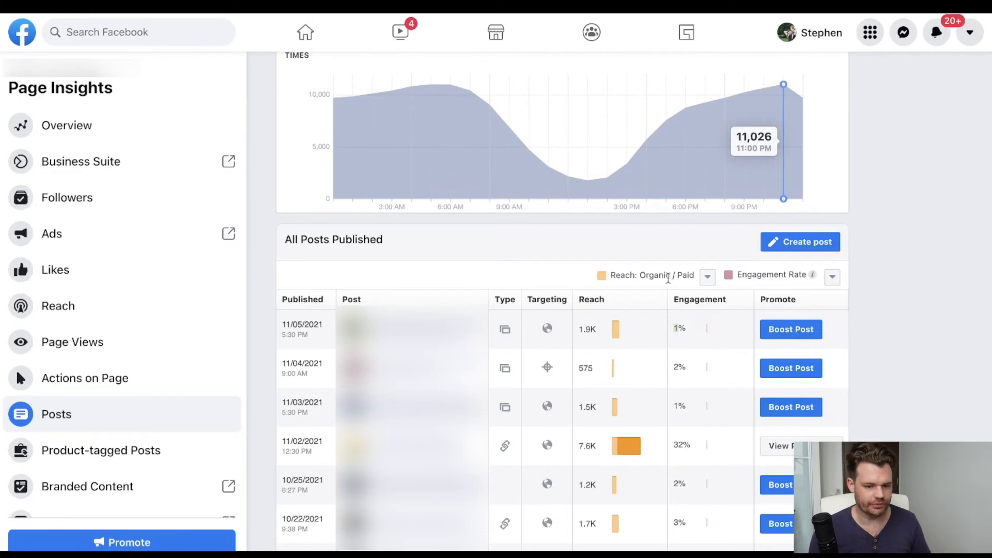
Switch to Page Insights and view the engagement metric options for All Posts Published, keeping Engagement Rate selected.
left_click(833, 277)
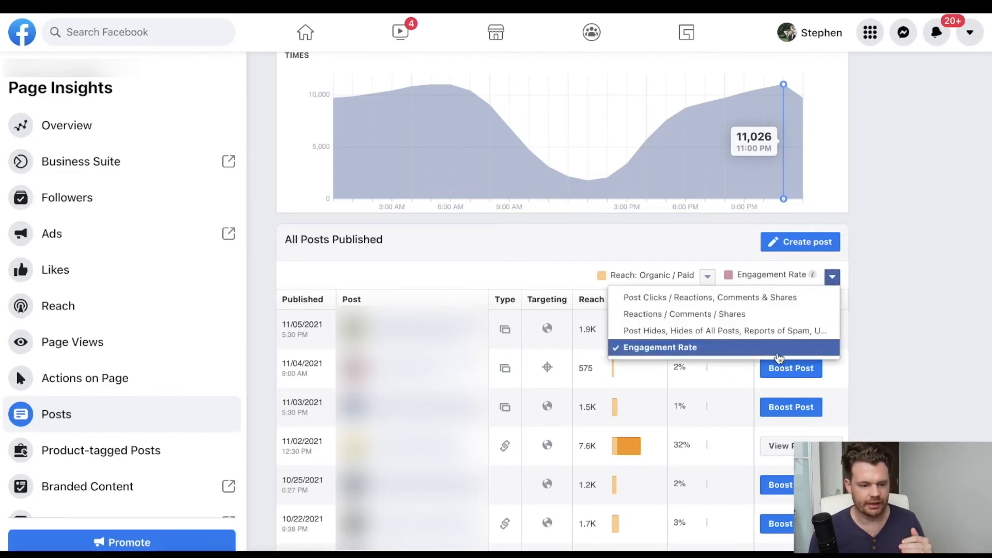
left_click(862, 313)
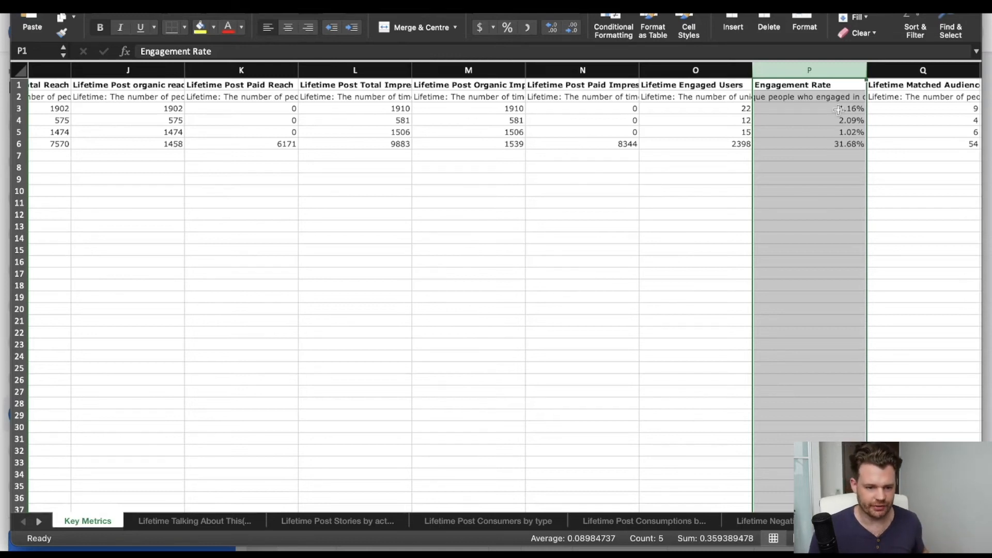
Back in the Excel export, review Lifetime Engaged Users, Lifetime Post Total Reach and the highlighted Engagement Rate column.
scroll(801, 87, "right", 3)
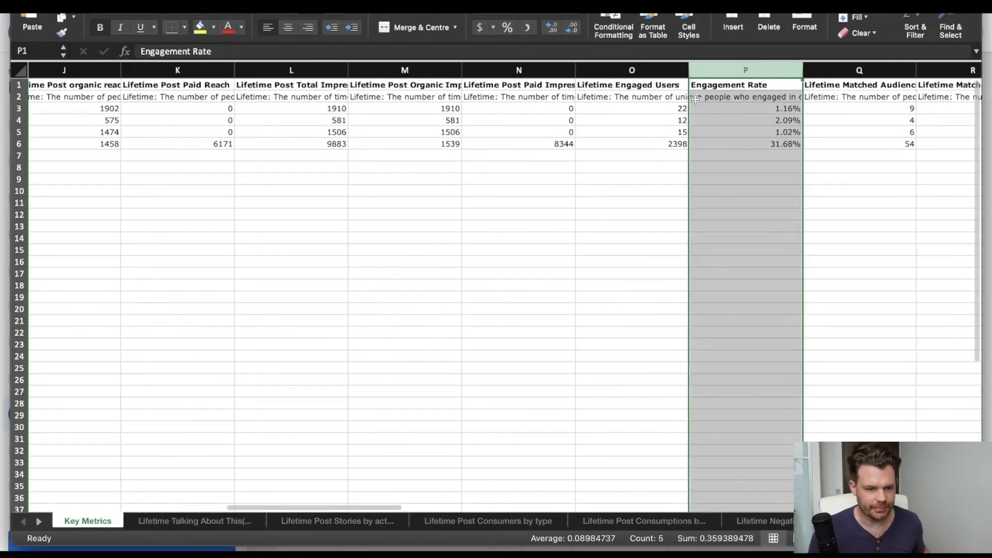
left_click(610, 86)
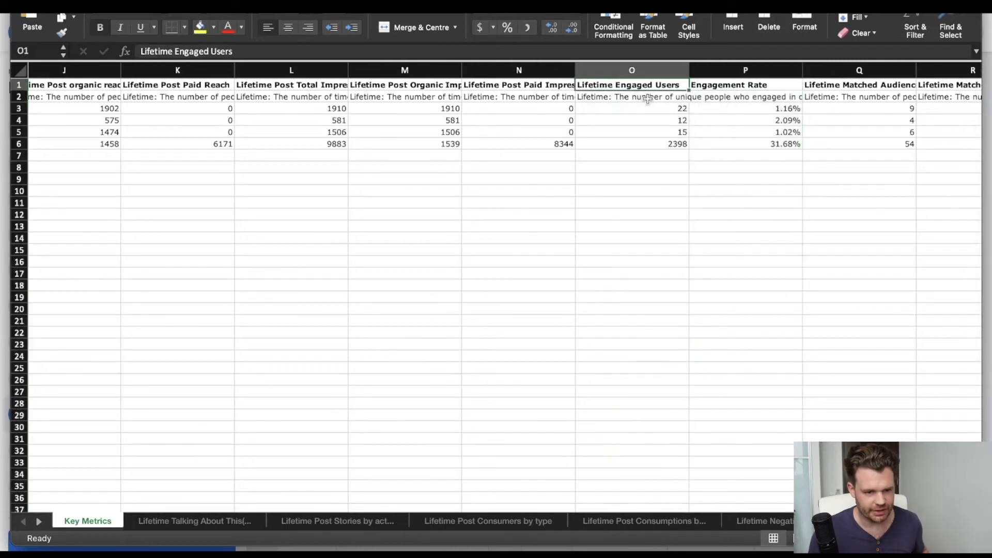
scroll(660, 108, "left", 10)
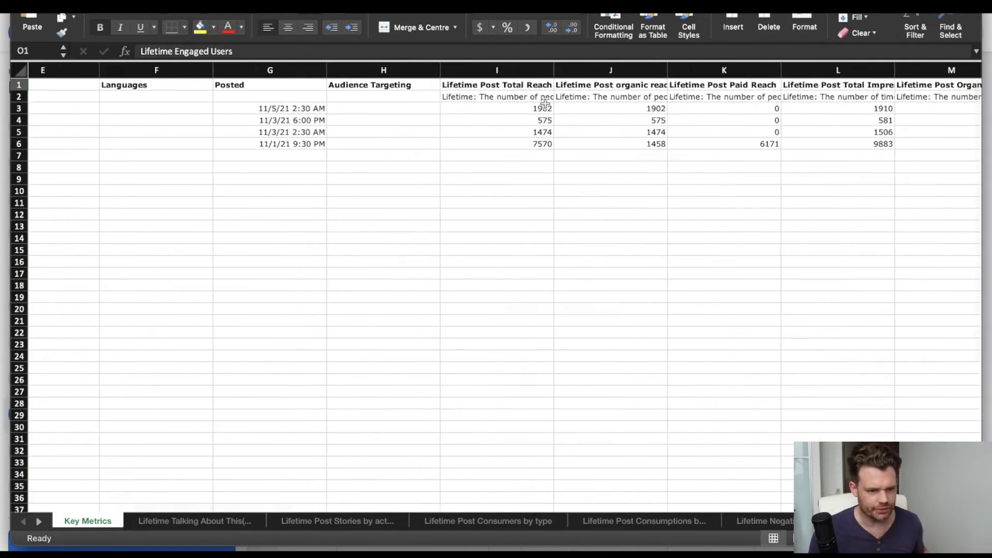
scroll(545, 105, "right", 2)
scroll(545, 105, "right", 10)
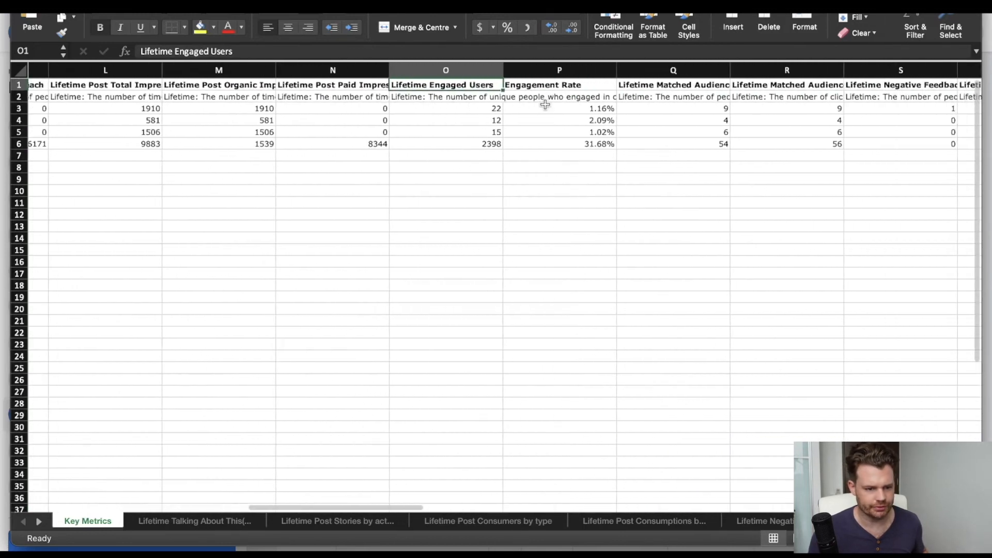
left_click(582, 72)
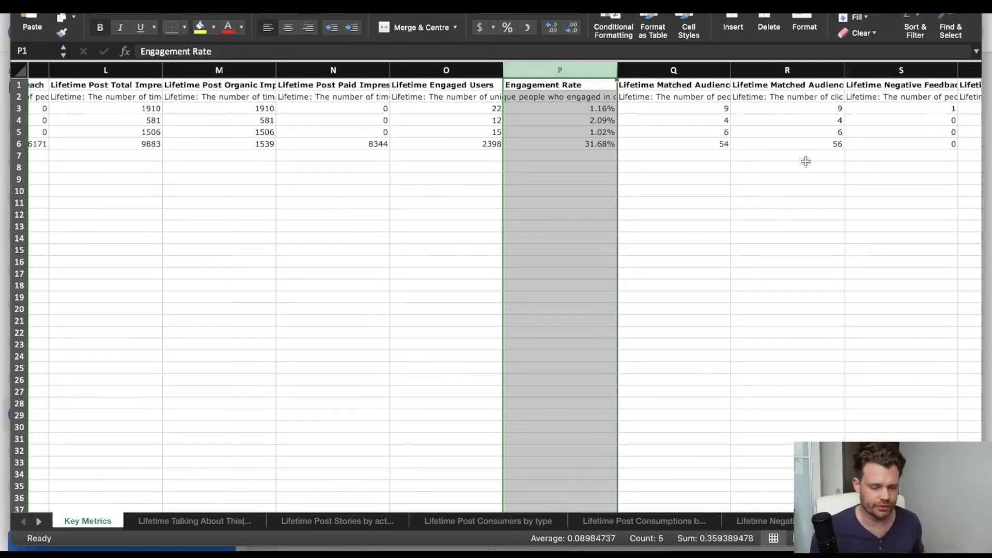
scroll(805, 162, "right", 3)
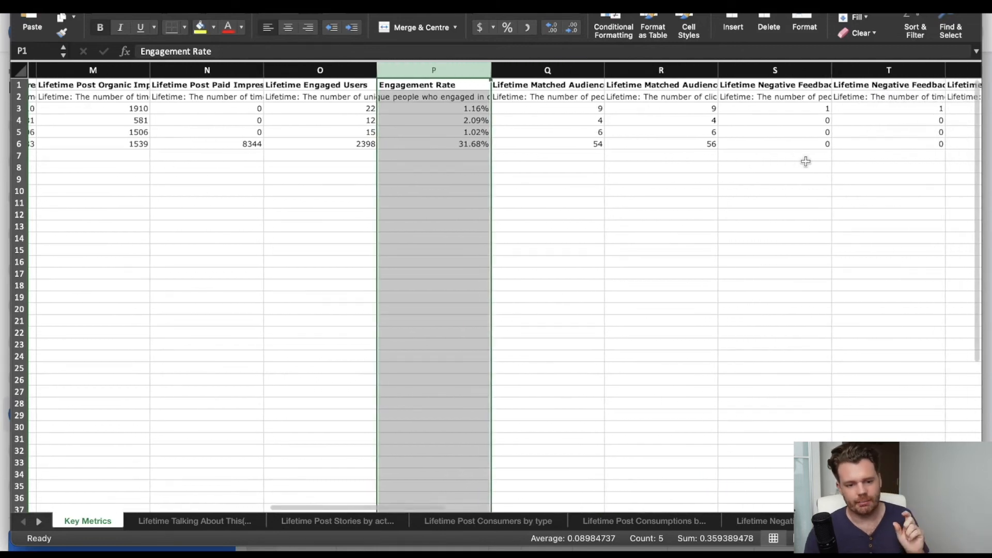
Fill the whole Engagement Rate column with yellow.
scroll(806, 161, "right", 2)
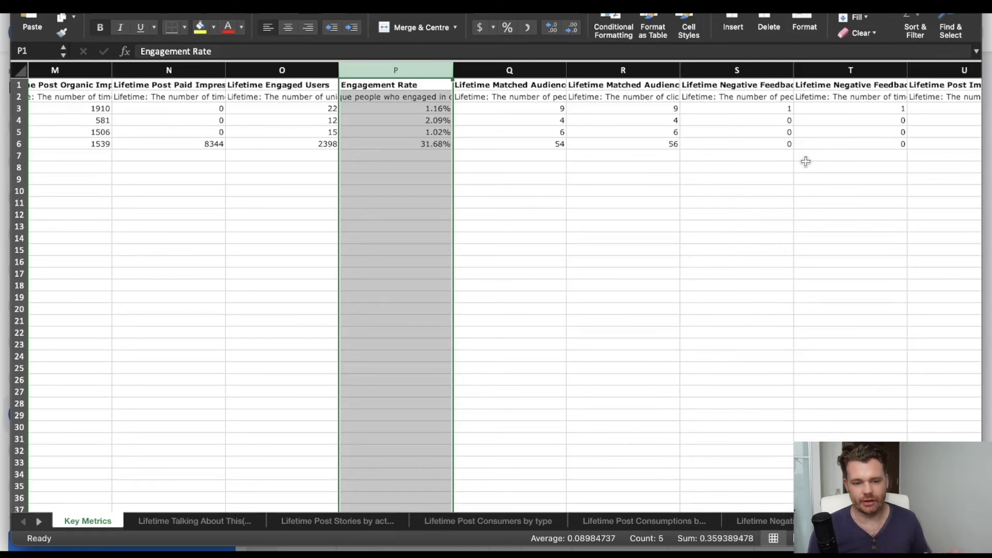
scroll(806, 162, "right", 5)
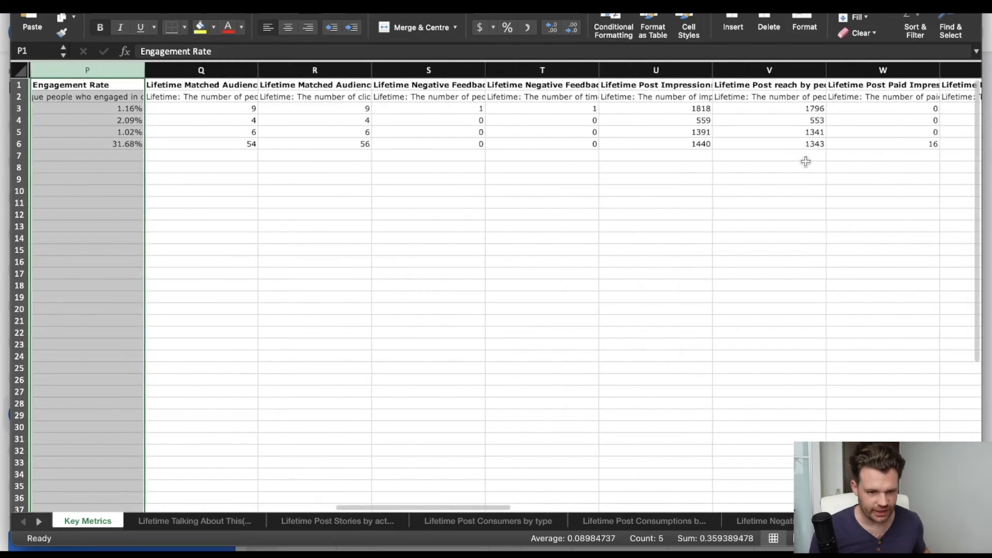
left_click(243, 91)
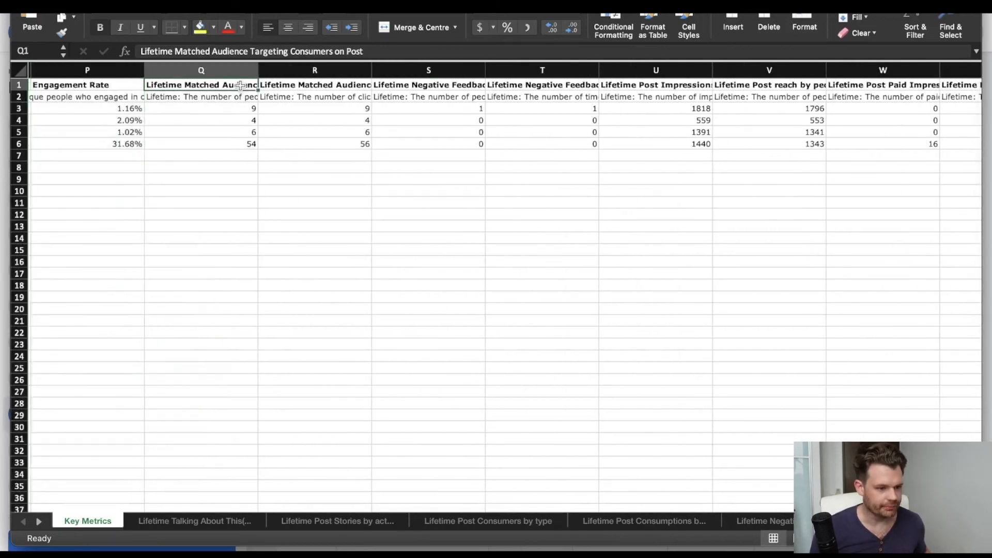
scroll(277, 91, "left", 2)
scroll(278, 91, "left", 1)
left_click(234, 70)
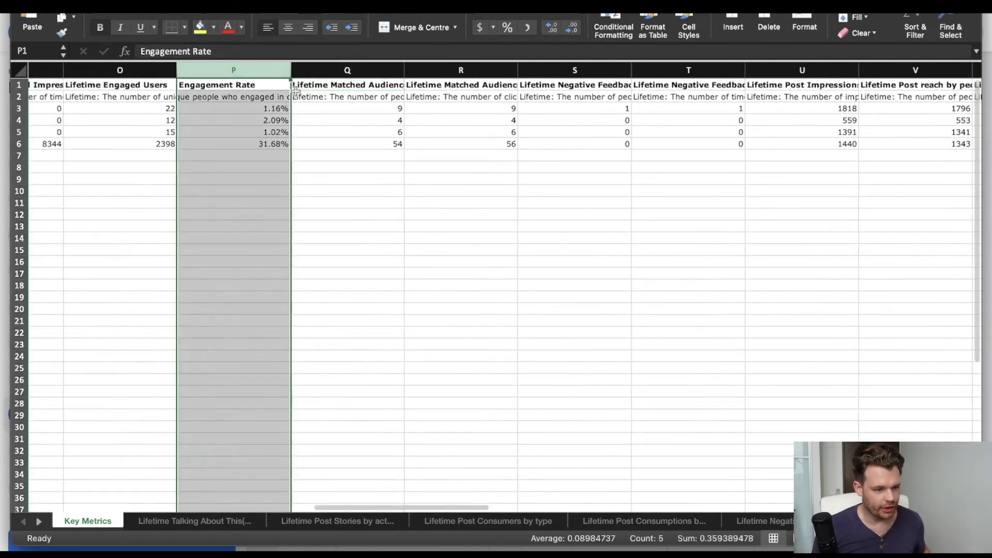
left_click(201, 27)
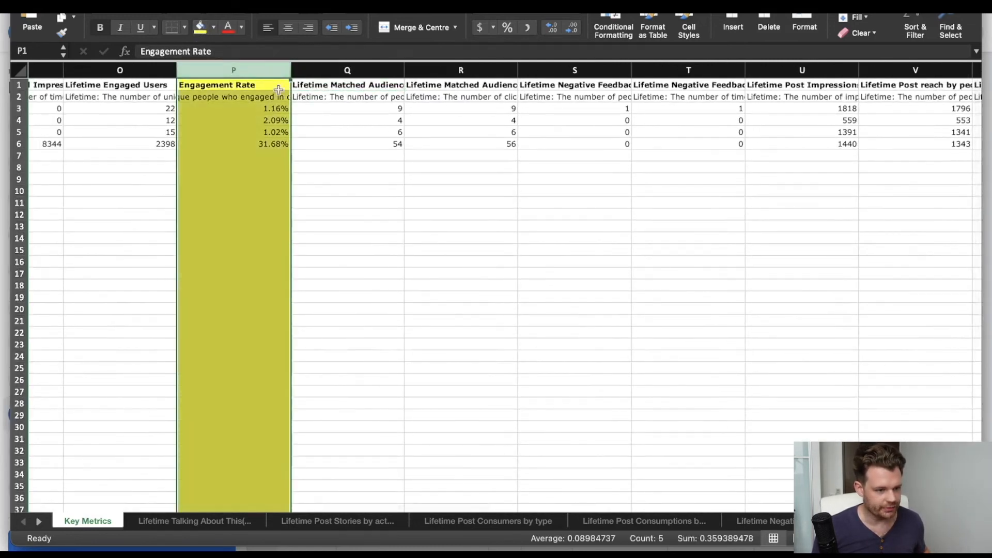
Read the header and description of the Lifetime Matched Audience Targeting Consumers on Post column, comparing it with the Engagement Rate column.
left_click(341, 85)
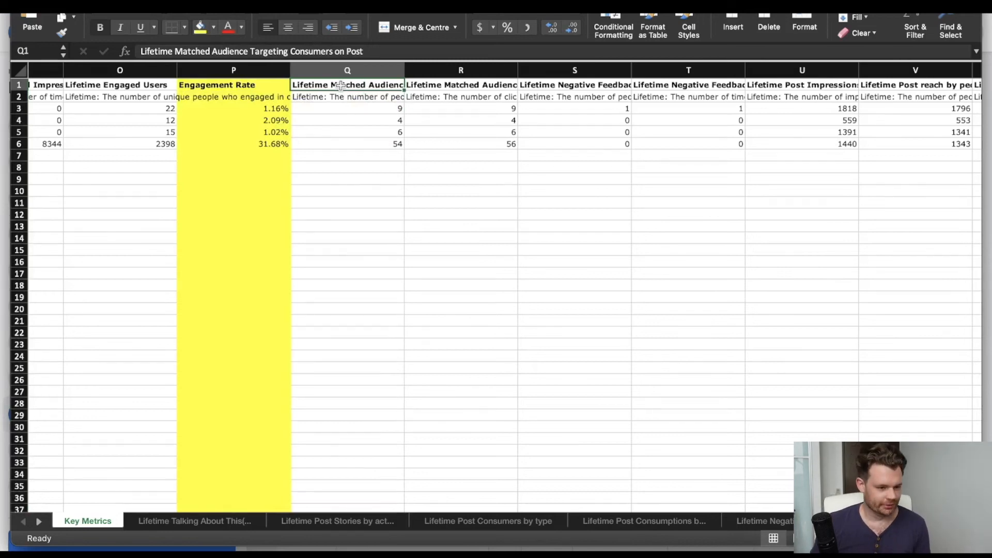
key("Down")
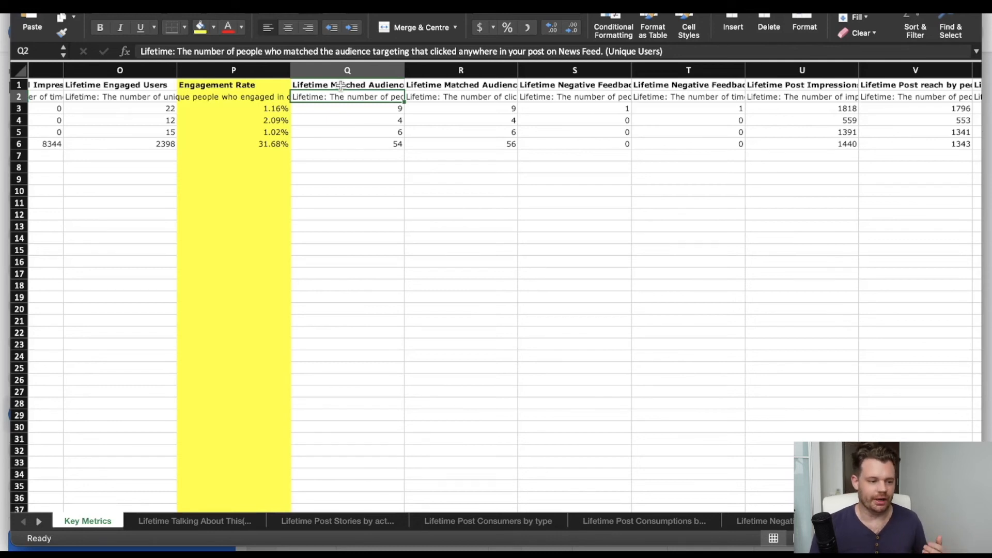
left_click(217, 68)
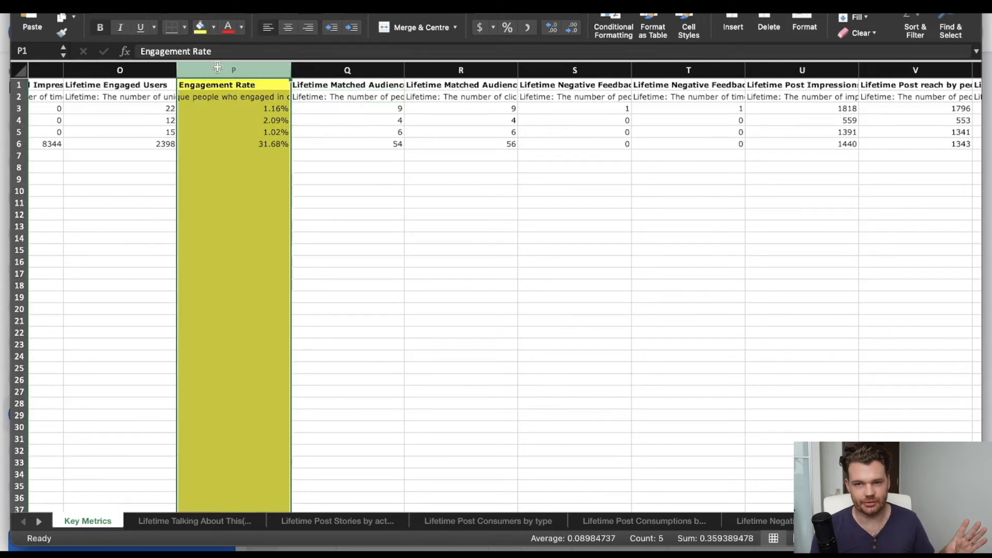
left_click(354, 74)
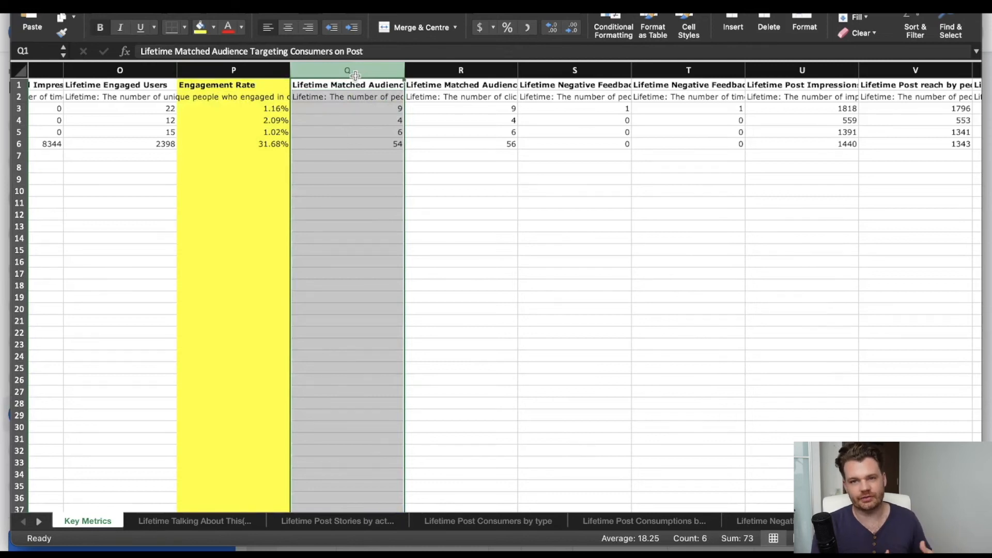
Insert a new column after Lifetime Matched Audience Targeting Consumers on Post and head it "Clickthrough Rate" in R1.
right_click(472, 71)
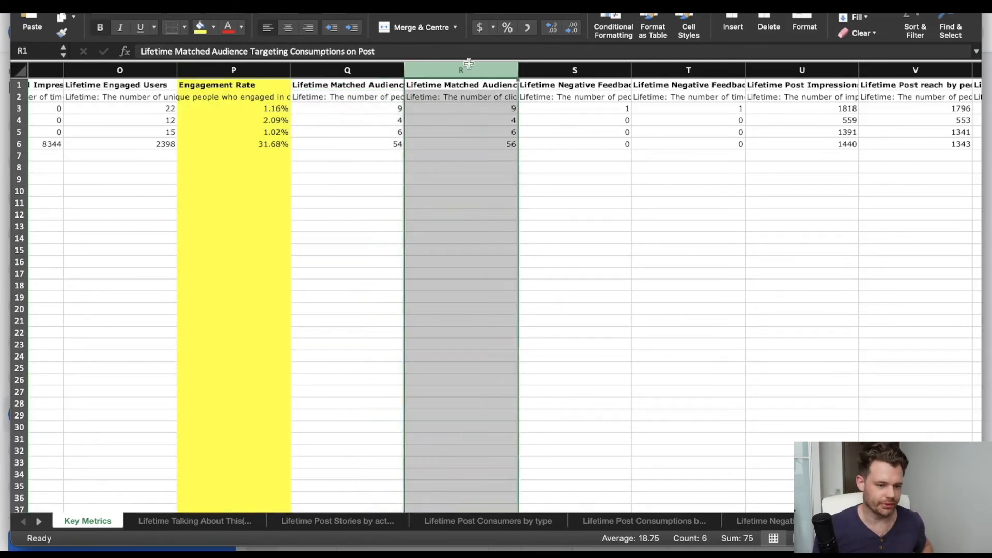
left_click(491, 140)
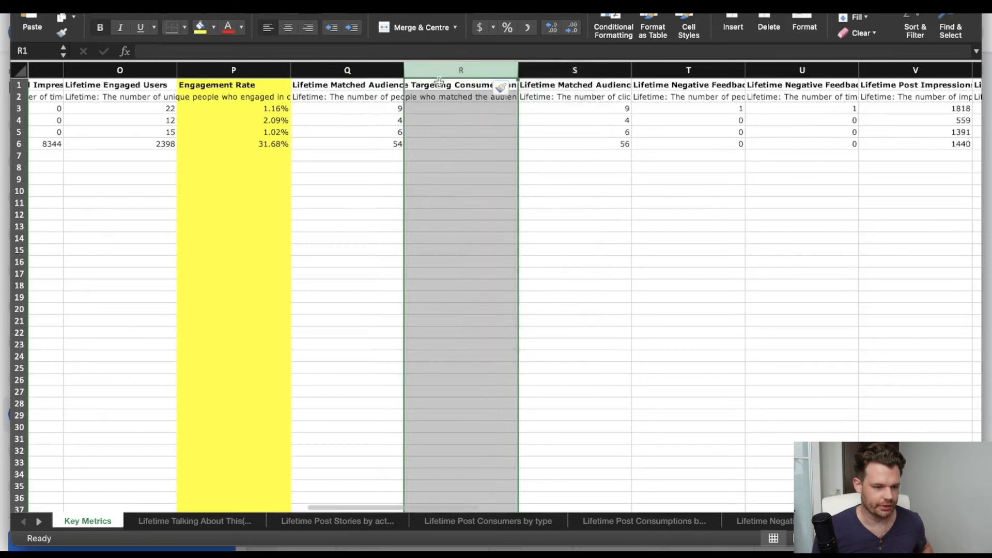
type("Clickth")
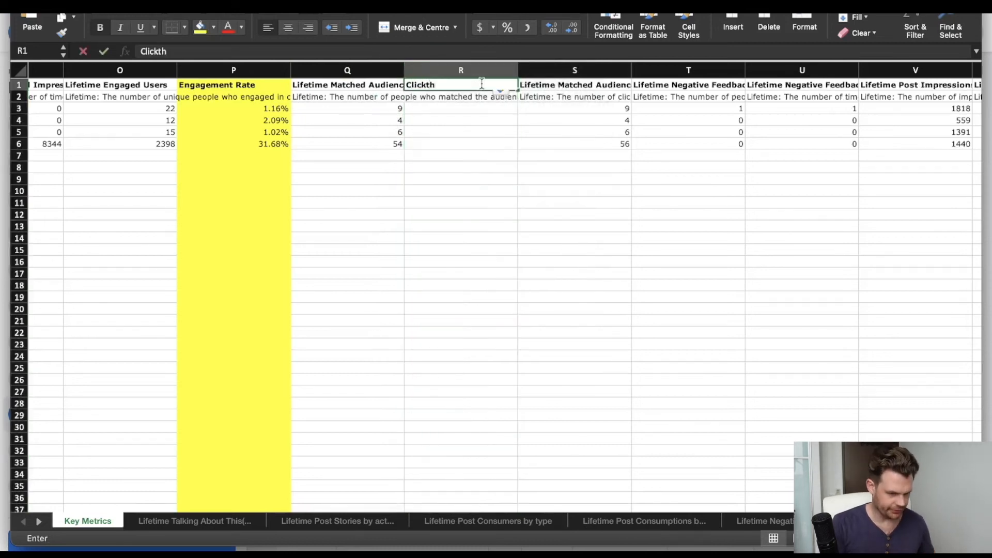
type("rough Rate")
key("Return")
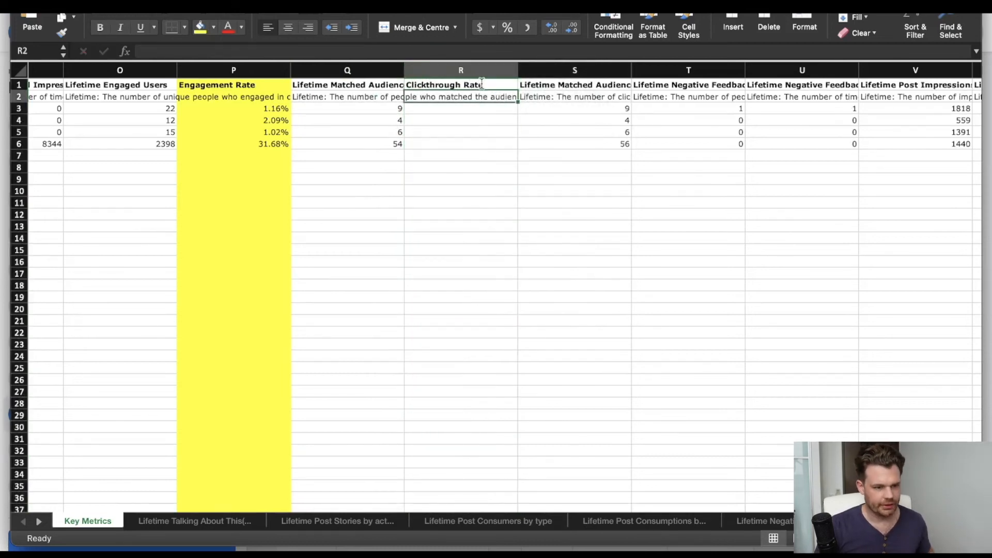
In R3, calculate the first post's clickthrough rate with the formula =Q3/I3, dividing matched audience consumers by Lifetime Post Total Reach.
key("Return")
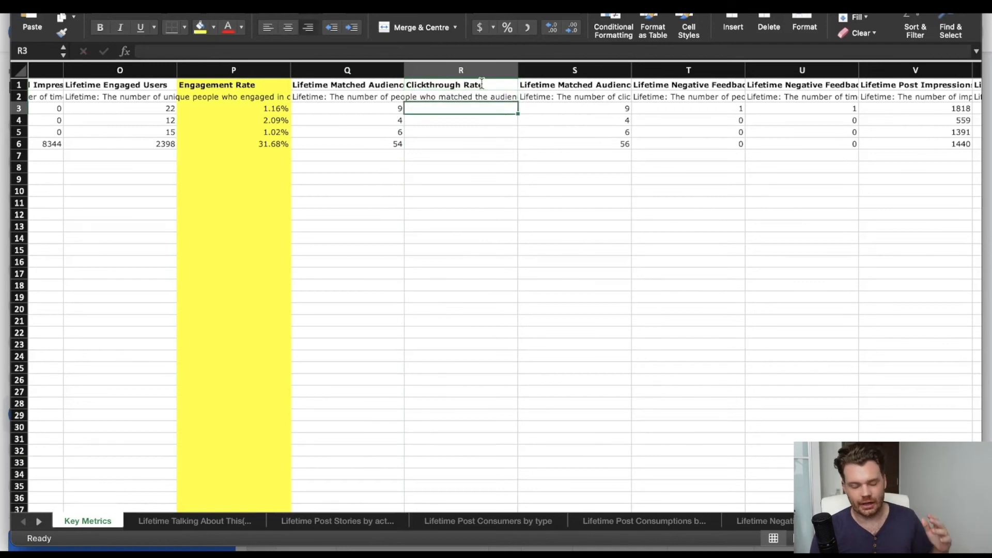
type("=")
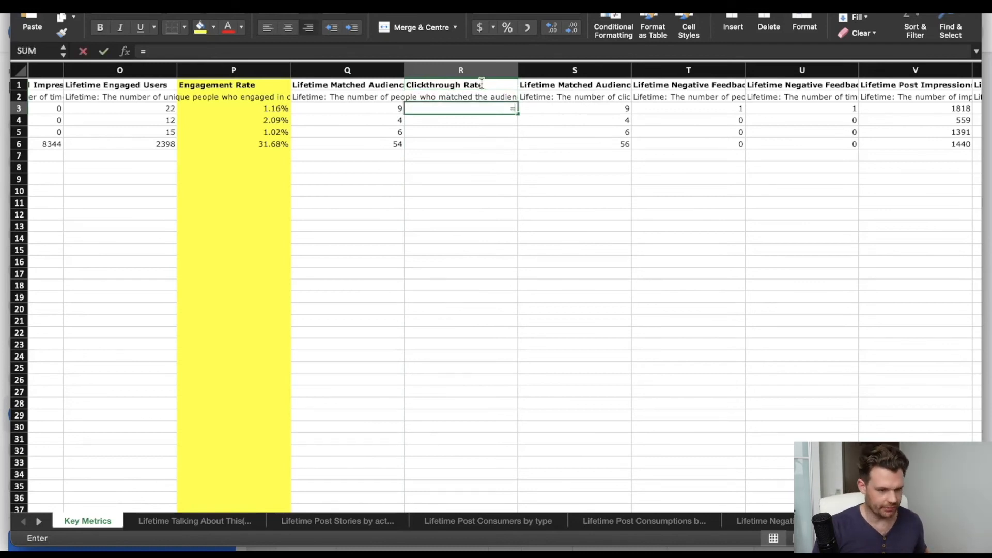
key("Left")
type("/")
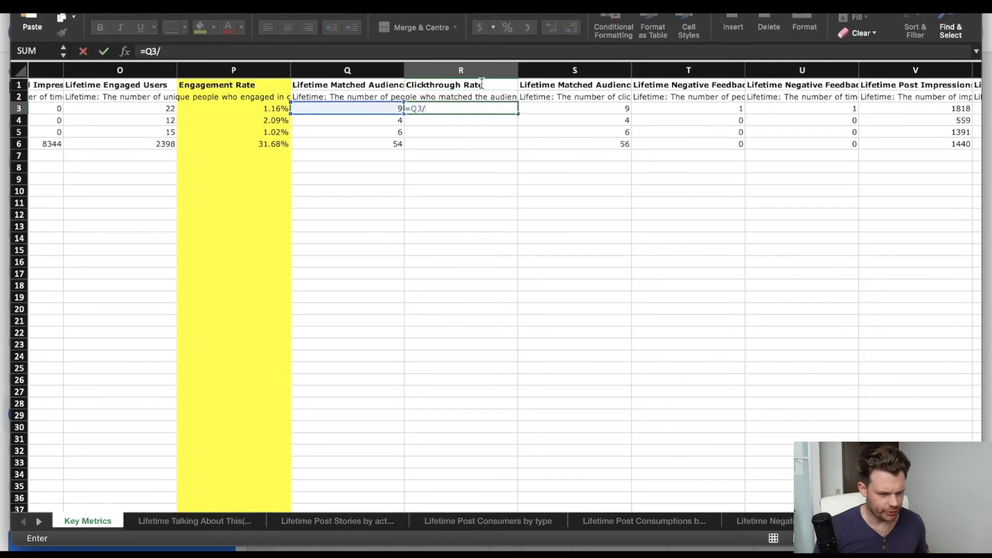
scroll(376, 126, "left", 3)
scroll(376, 126, "left", 10)
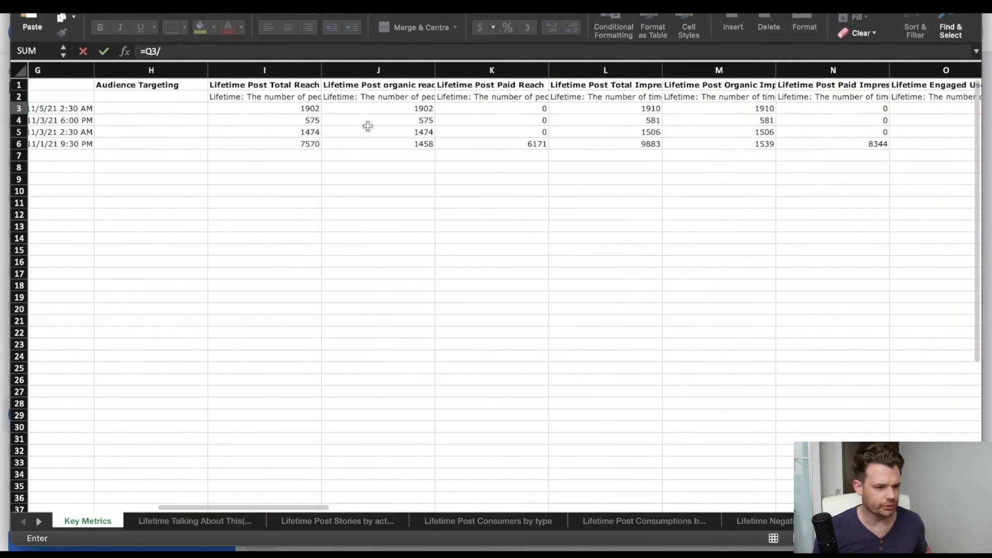
left_click(300, 110)
key("Return")
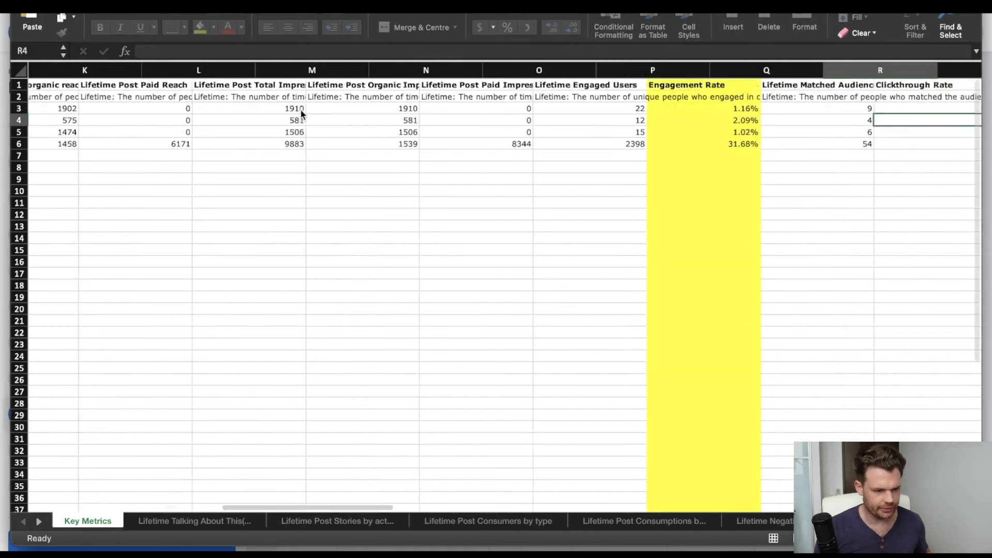
Format R3 as a percentage with two decimal places and fill the formula down to R6.
key("Up")
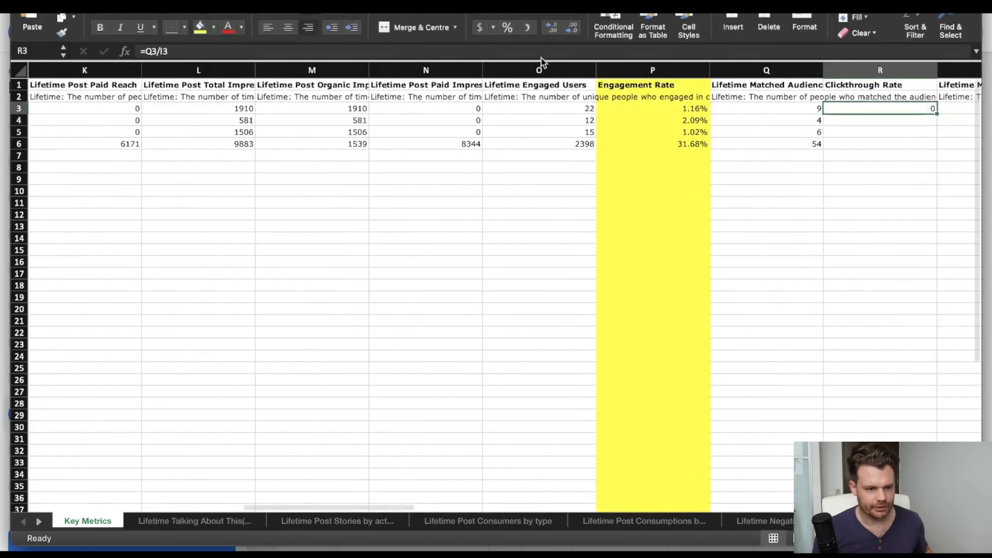
left_click(507, 26)
left_click(552, 27)
left_click(551, 27)
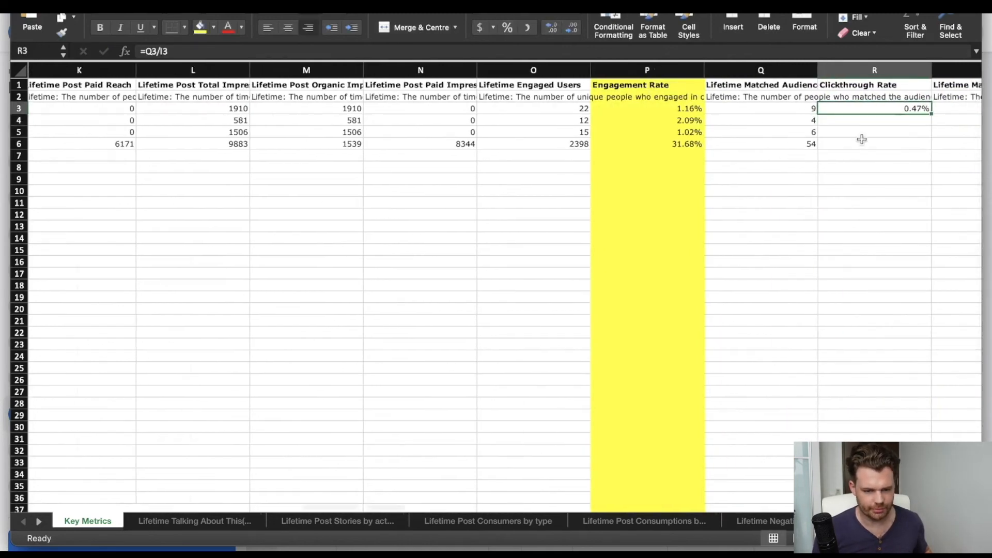
scroll(827, 129, "right", 2)
left_click_drag(803, 112, 805, 151)
scroll(760, 138, "up", 1)
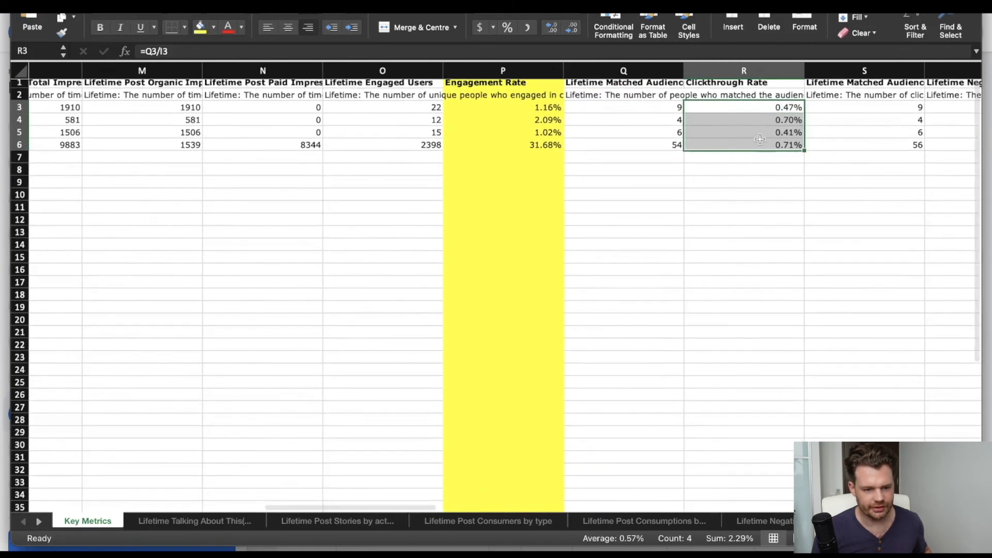
Fill the whole Clickthrough Rate column with yellow.
left_click(773, 69)
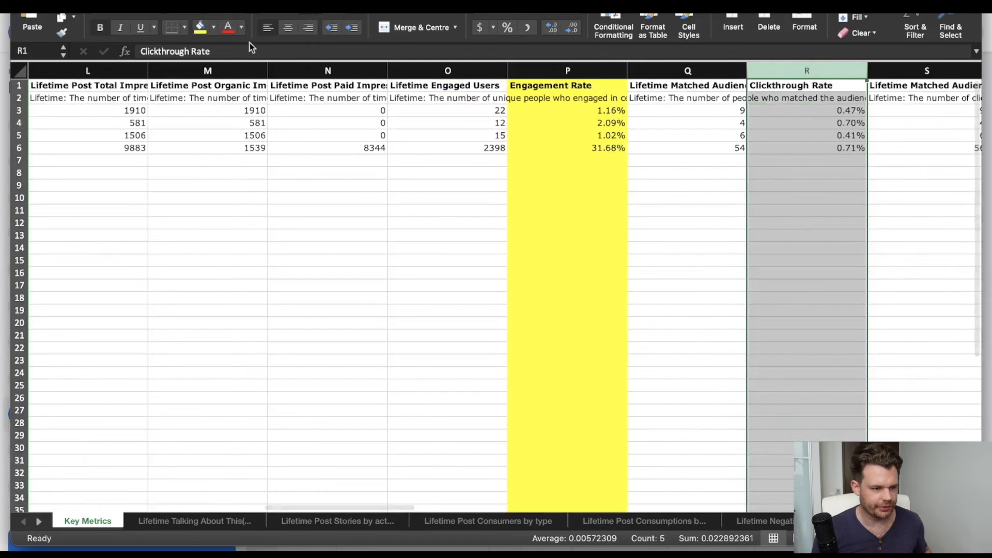
left_click(200, 27)
scroll(646, 161, "right", 2)
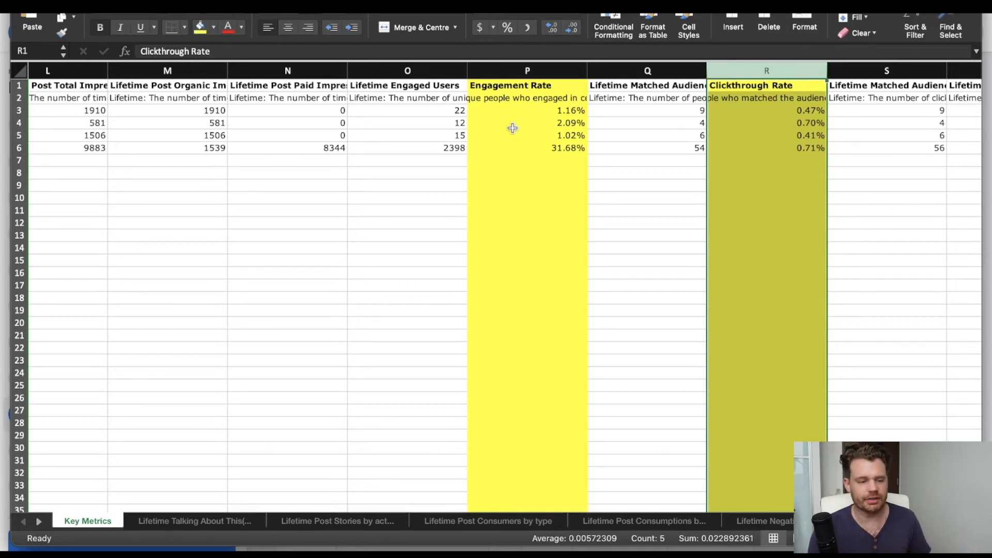
Compare the Engagement Rate and Clickthrough Rate columns by highlighting each in turn.
left_click(523, 71)
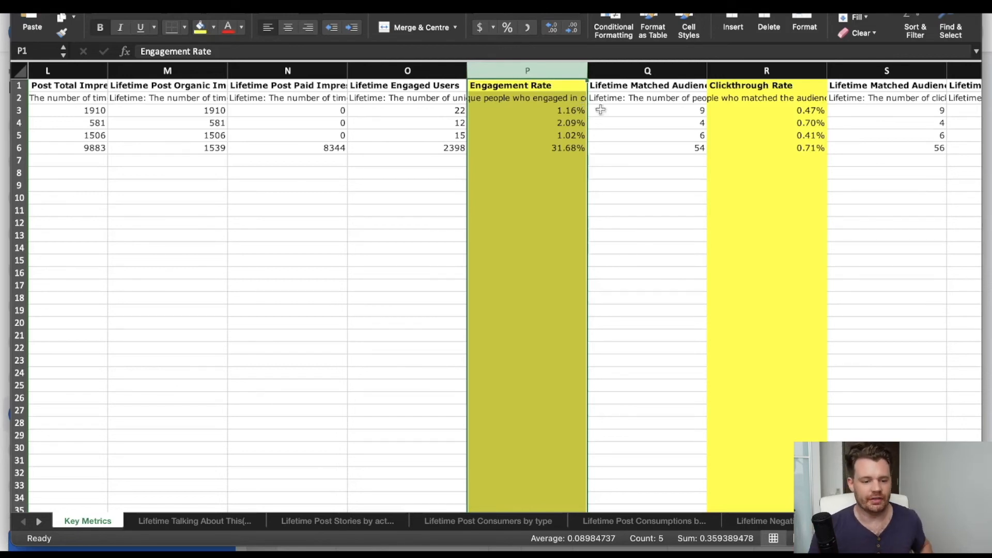
left_click(768, 68)
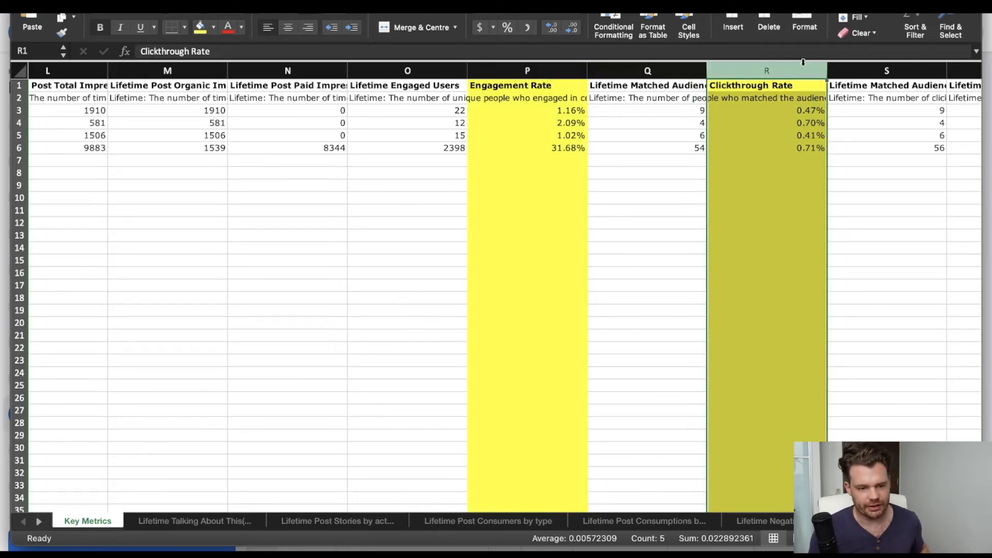
left_click(529, 72)
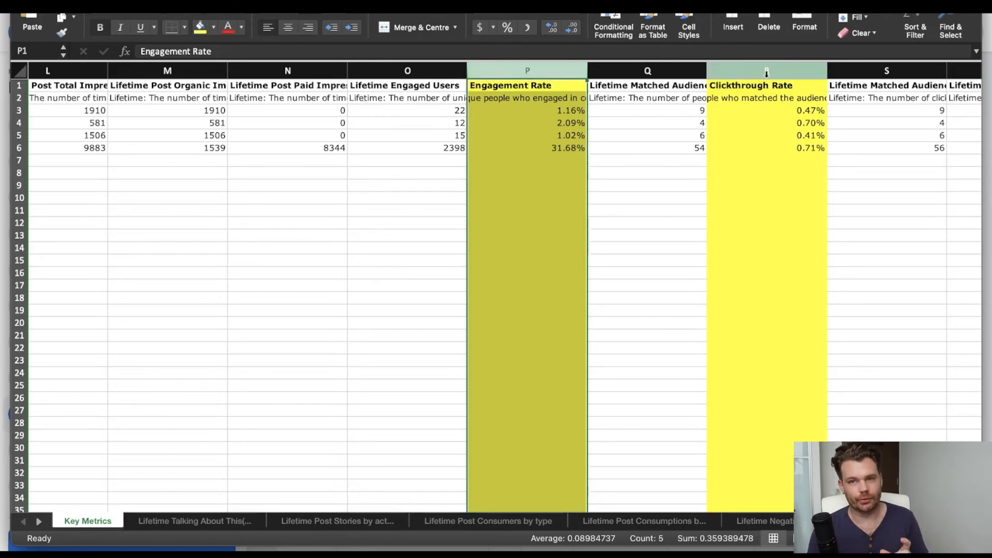
Switch to Page Insights and set the engagement metric for All Posts Published to Post Clicks / Reactions, Comments & Shares.
key("super+Tab")
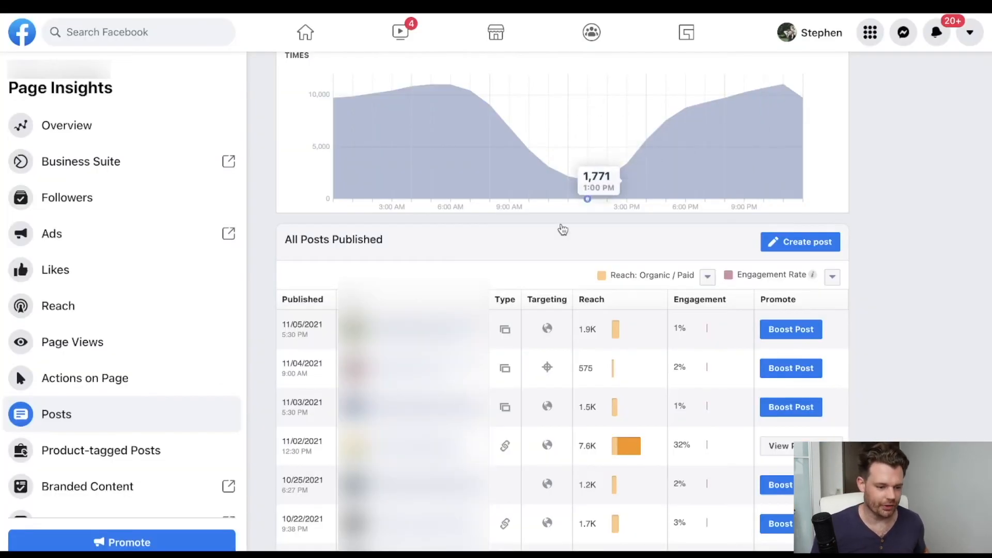
scroll(548, 320, "down", 1)
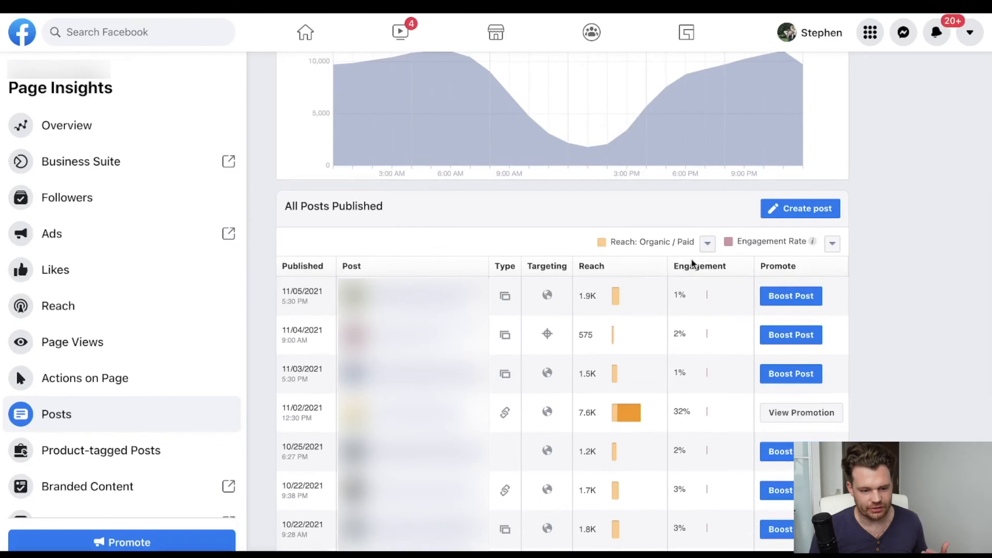
left_click(834, 245)
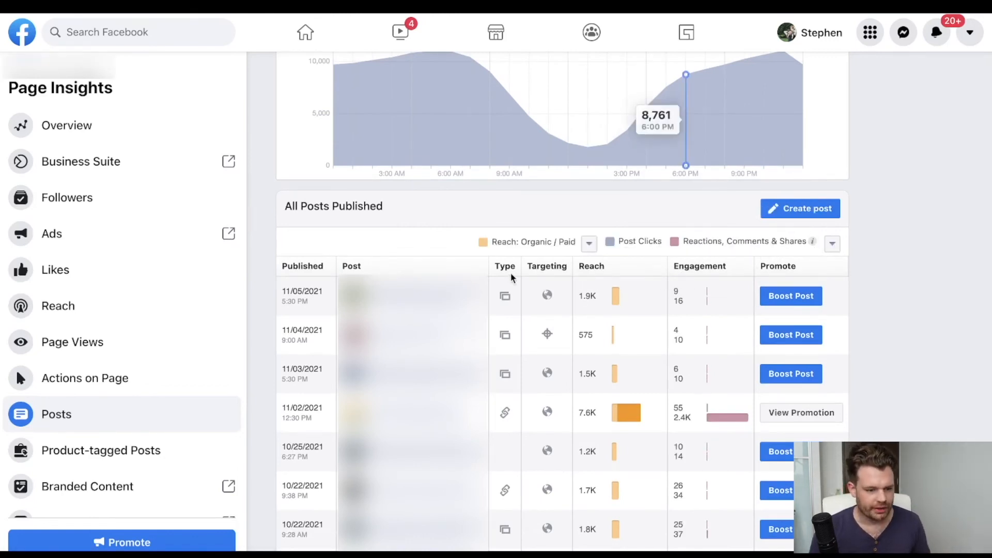
left_click(830, 244)
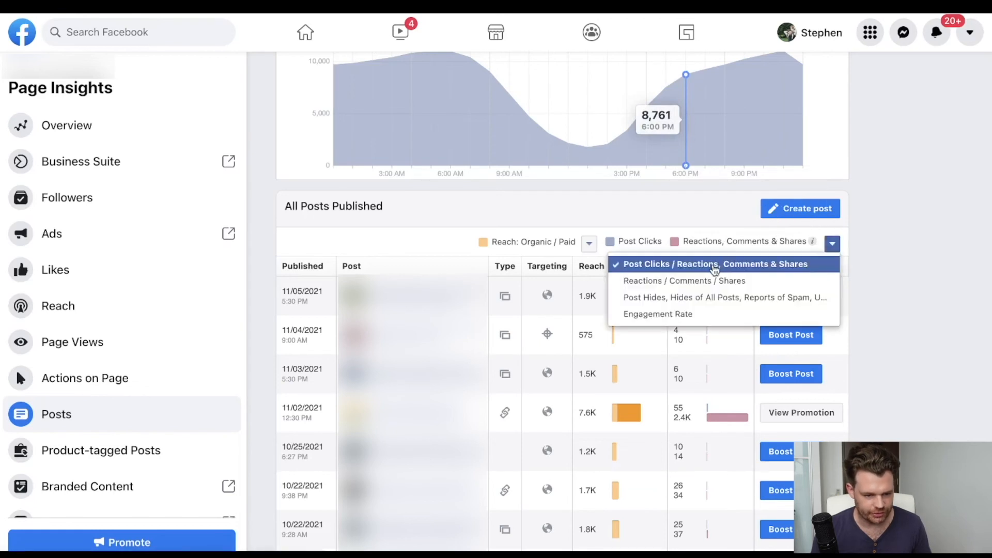
left_click(424, 238)
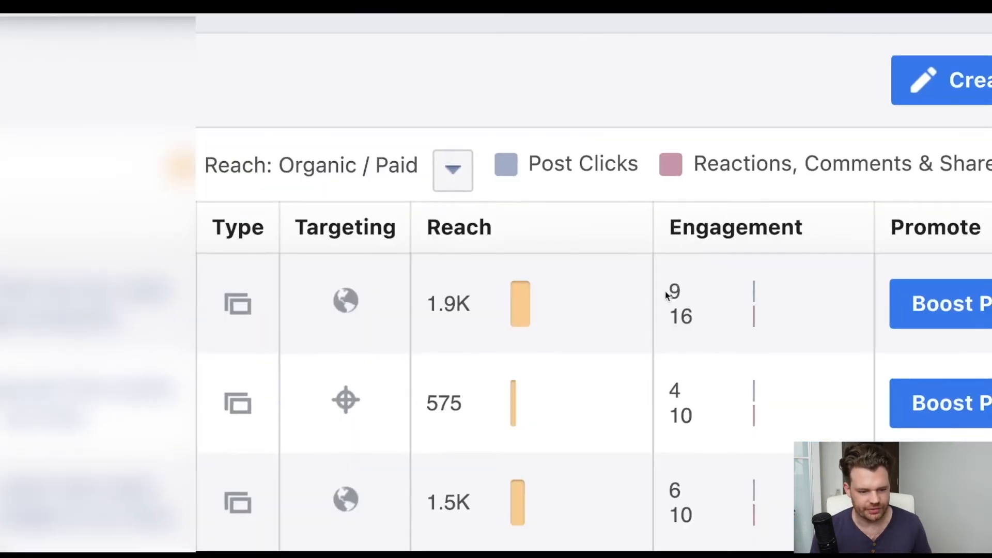
Examine the post clicks and the reactions, comments and shares of individual posts in the Engagement column.
left_click_drag(695, 319, 668, 320)
scroll(756, 292, "down", 5)
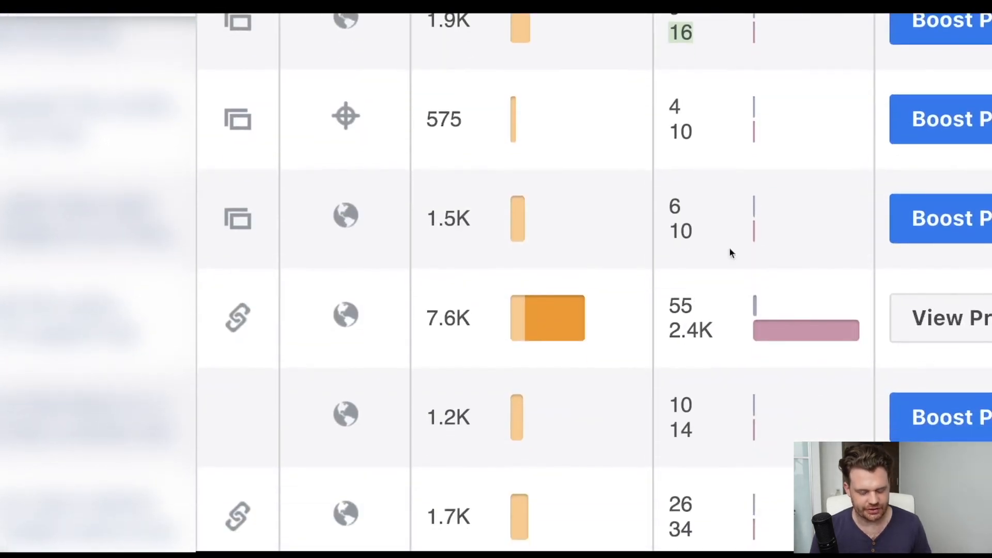
scroll(758, 291, "up", 5)
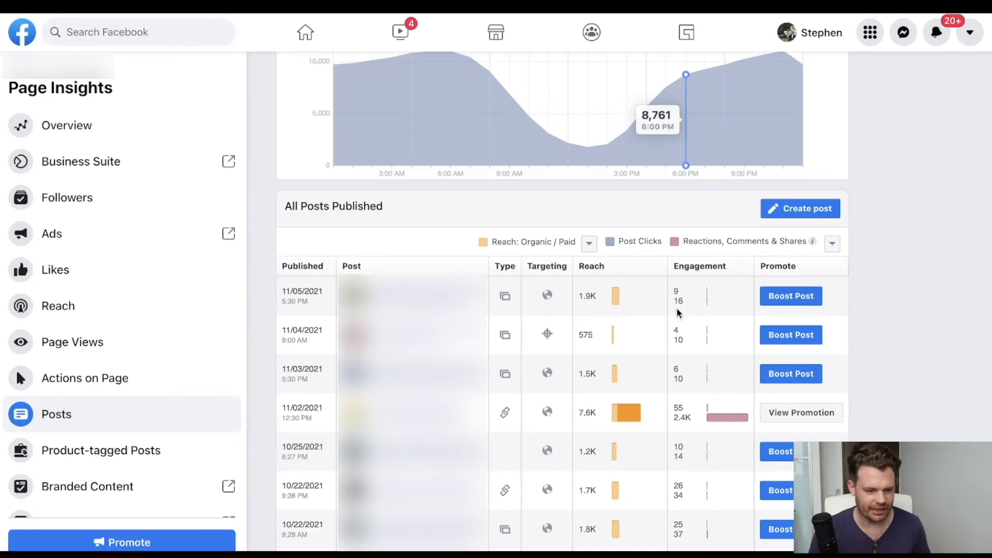
Switch back to the Excel export and check the first post's consumers value in Q3 against its post clicks.
left_click(975, 226)
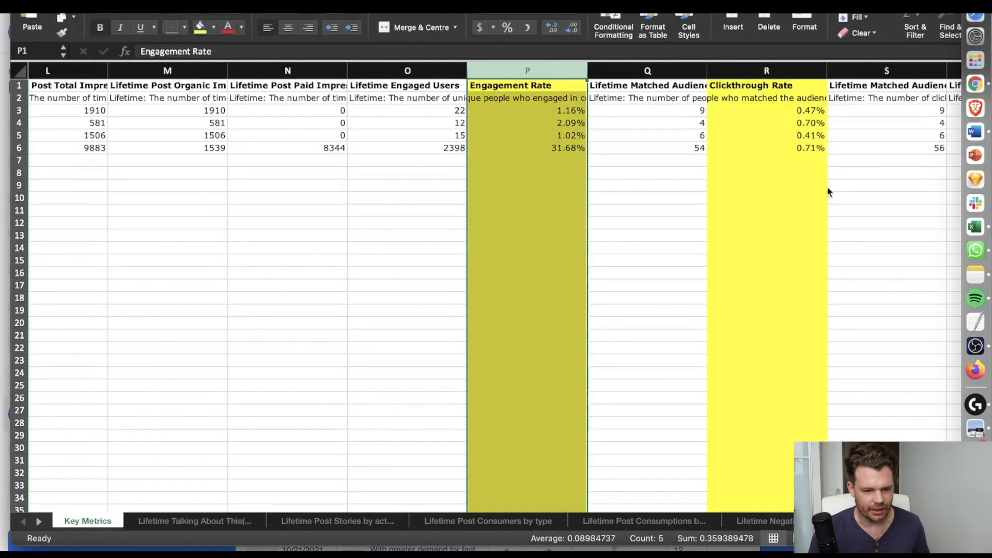
left_click(694, 112)
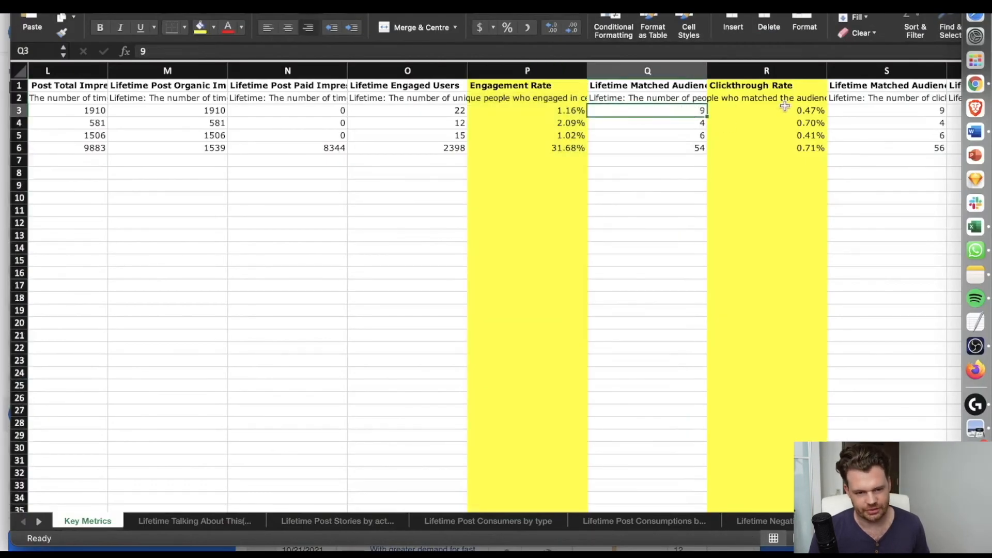
Review the lifetime reach, impressions and engaged users columns of the Key Metrics sheet alongside the calculated rates.
scroll(477, 151, "left", 2)
scroll(477, 151, "left", 1)
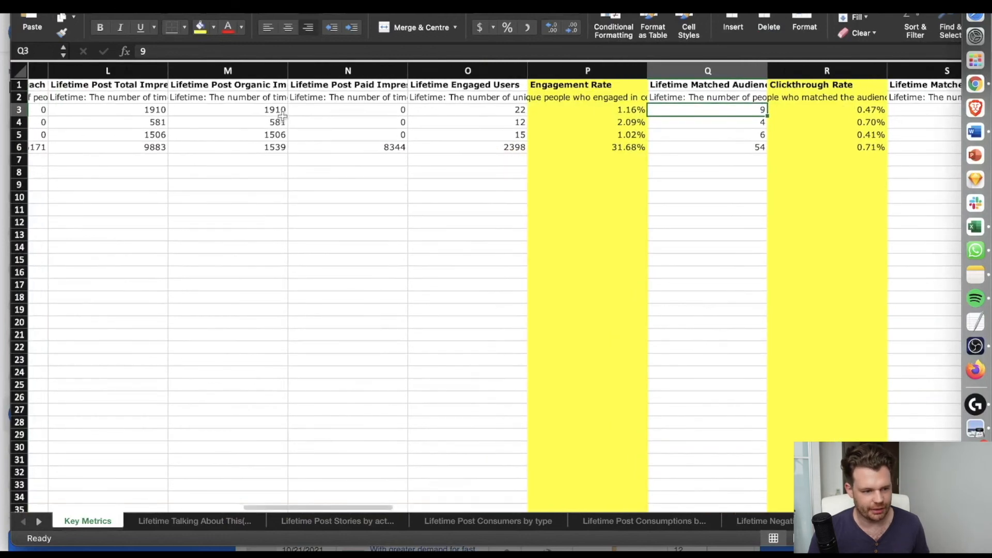
scroll(374, 120, "left", 15)
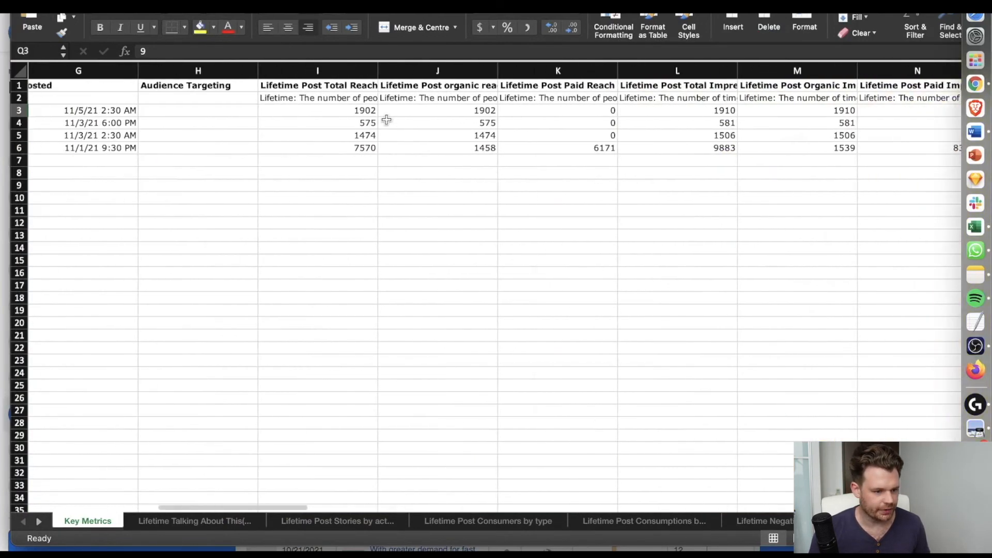
scroll(374, 119, "right", 14)
scroll(375, 119, "right", 10)
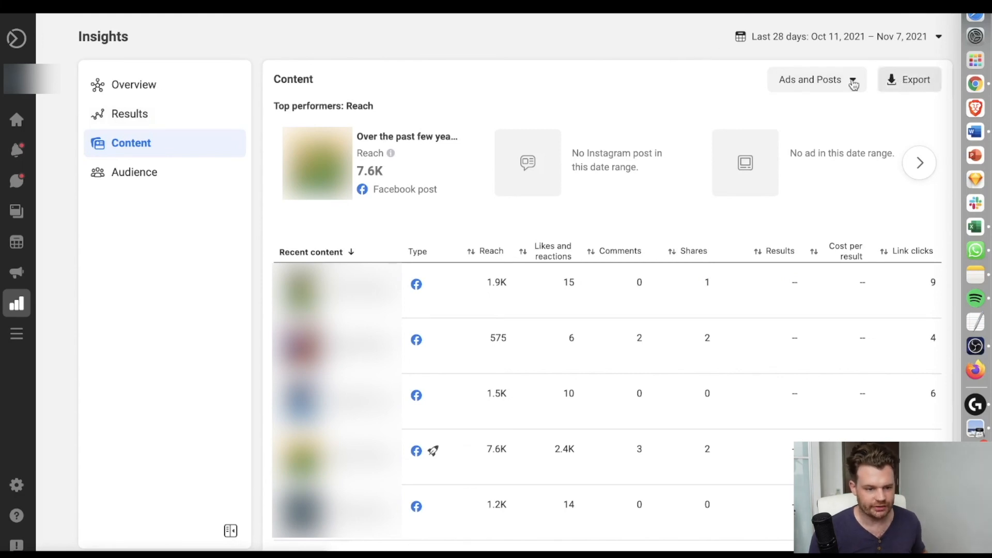
Switch to Insights, export the Ads and Posts content data for Oct 11 – Nov 7, 2021 and open Content (2).csv in Excel.
left_click(918, 79)
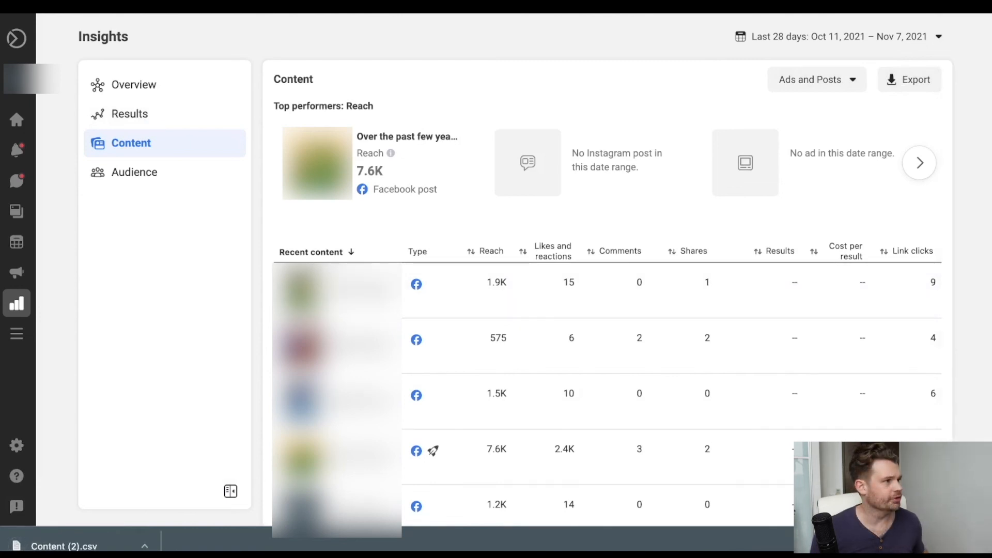
left_click(62, 547)
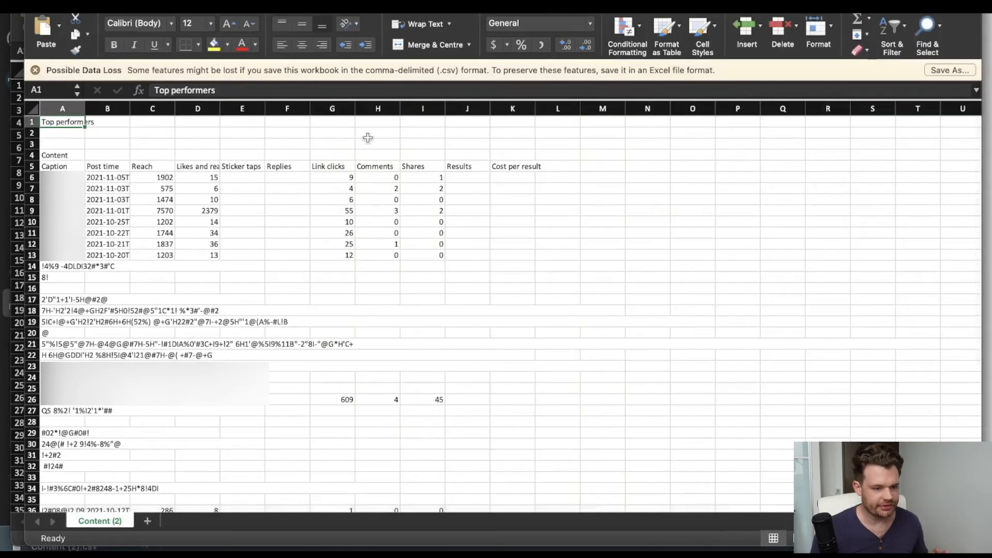
scroll(367, 138, "up", 1)
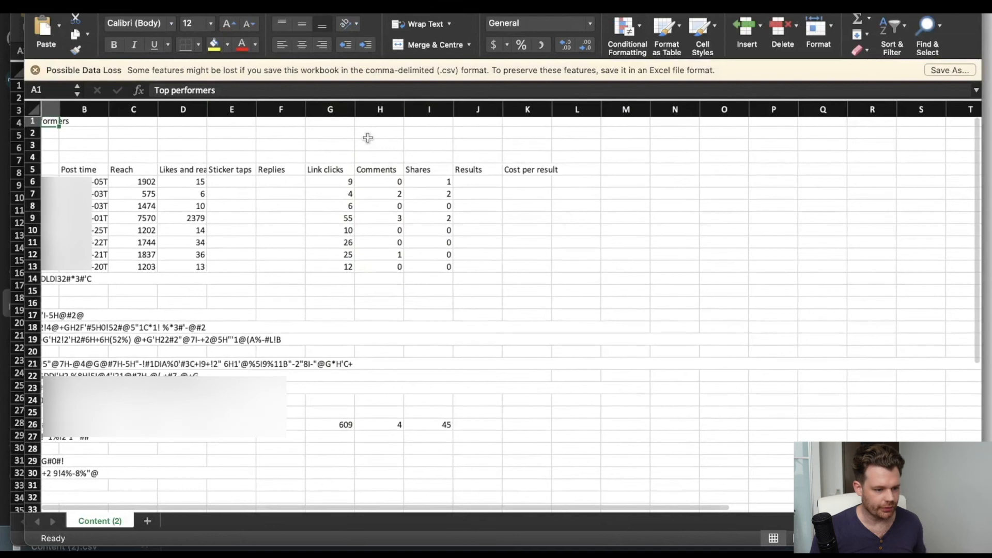
scroll(368, 138, "left", 1)
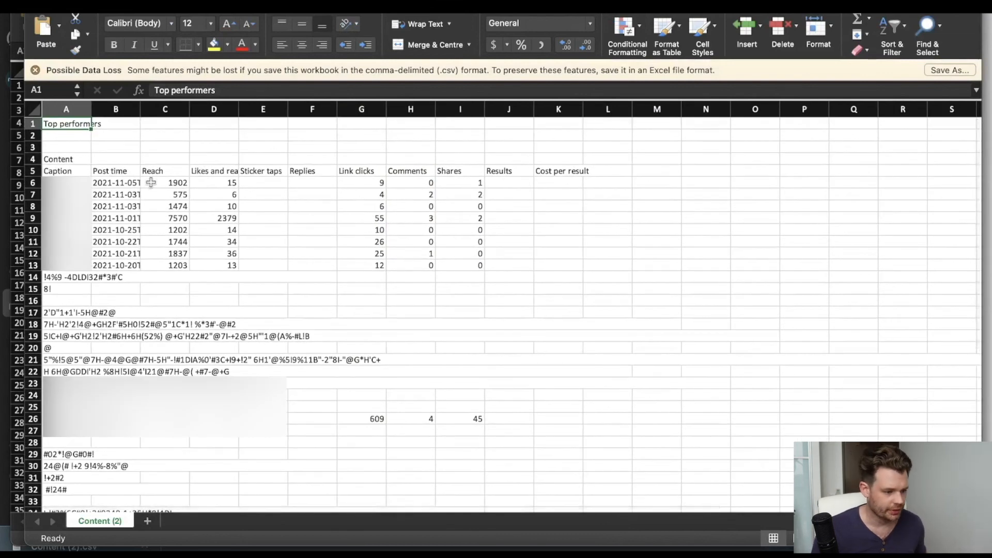
Widen the Caption column and highlight the post times and engagement metrics of the content export for review.
left_click_drag(91, 109, 193, 109)
left_click_drag(118, 182, 118, 266)
left_click_drag(213, 171, 376, 233)
left_click_drag(602, 274, 267, 166)
left_click(305, 172)
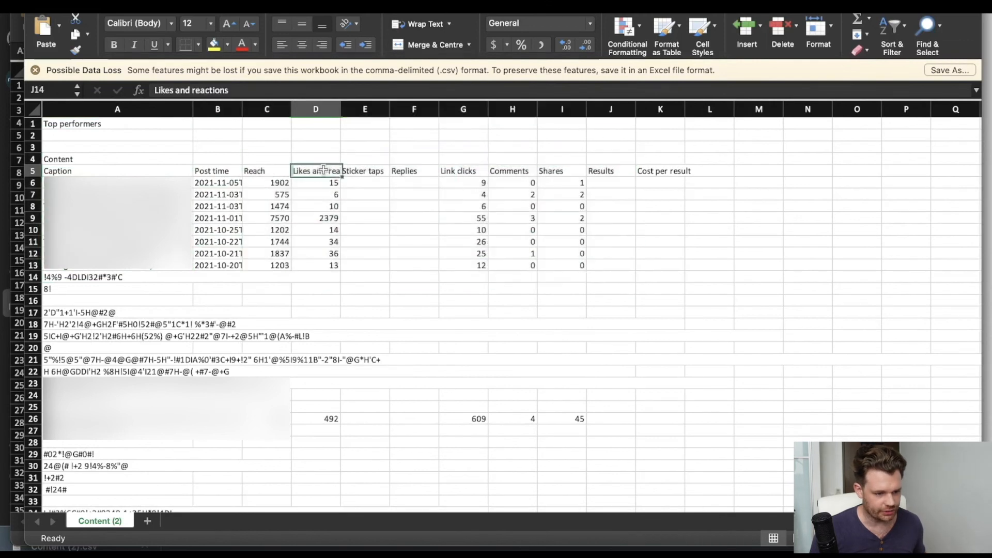
Highlight the garbled rows from row 25 down, across columns A to J, to inspect the export's broken formatting.
scroll(367, 171, "down", 5)
left_click_drag(78, 249, 406, 322)
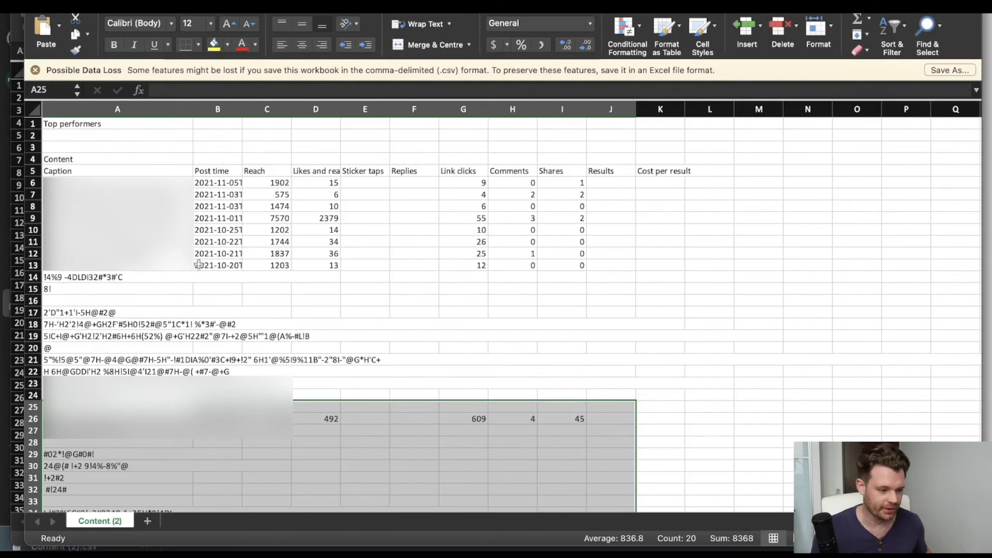
scroll(214, 239, "up", 1)
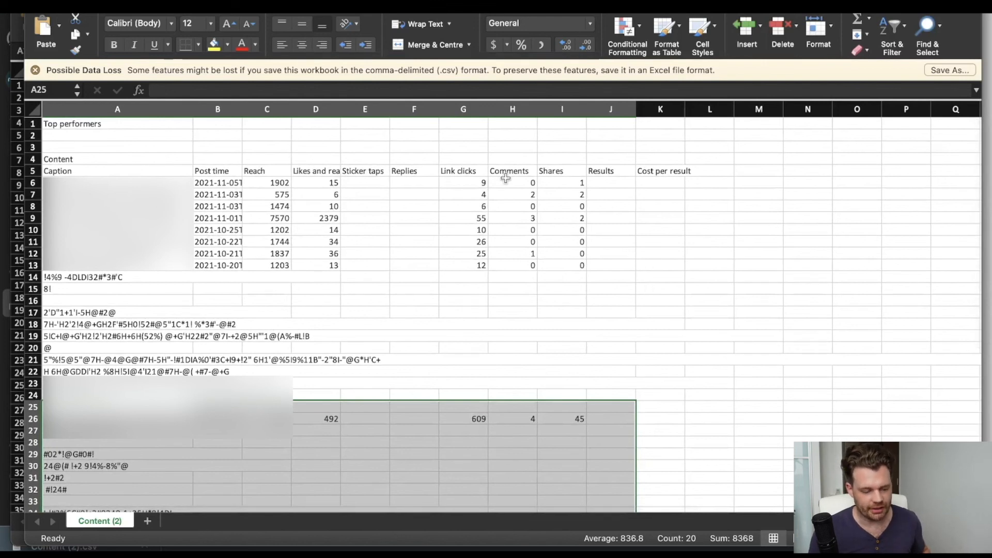
Compare the content export's Likes and reactions column with Lifetime Engaged Users in the Key Metrics workbook.
left_click(327, 172)
left_click(365, 110)
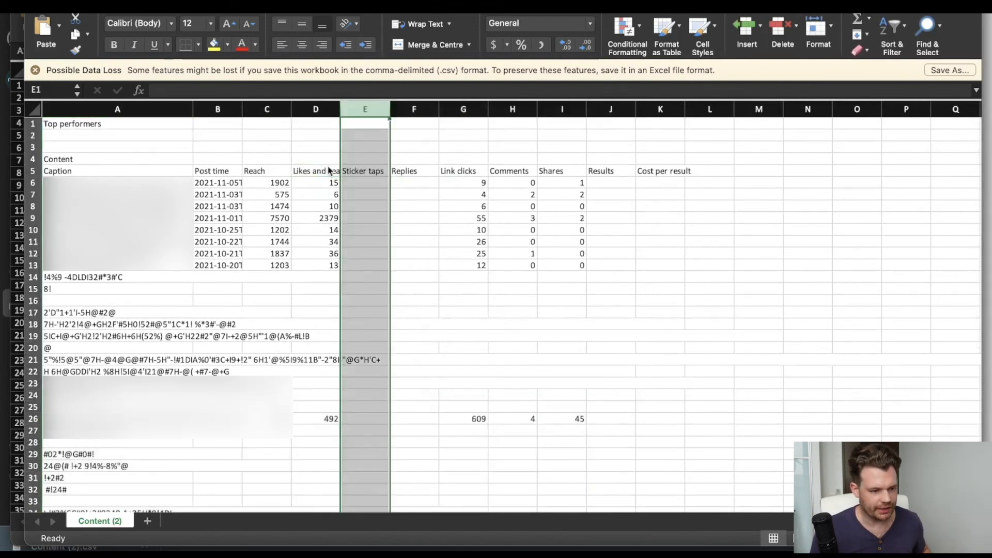
left_click(312, 175)
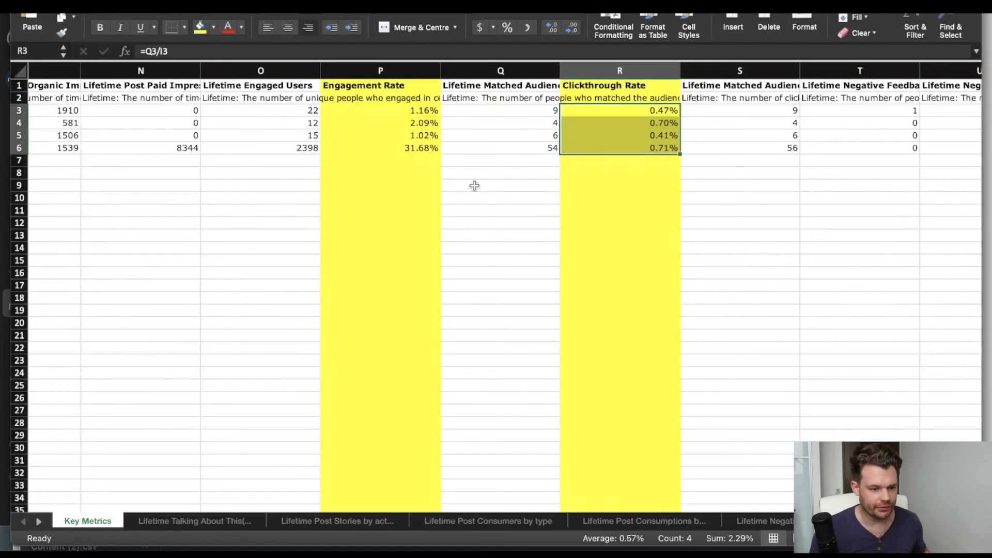
left_click(266, 88)
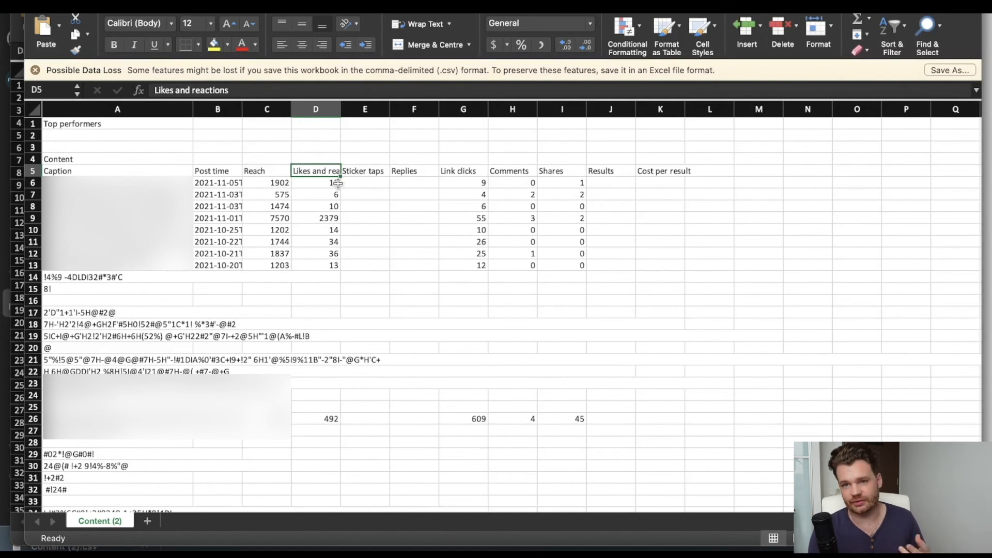
Check the Likes and reactions header in D5 and the first post's value in D6, and return to the Key Metrics workbook.
left_click(338, 183)
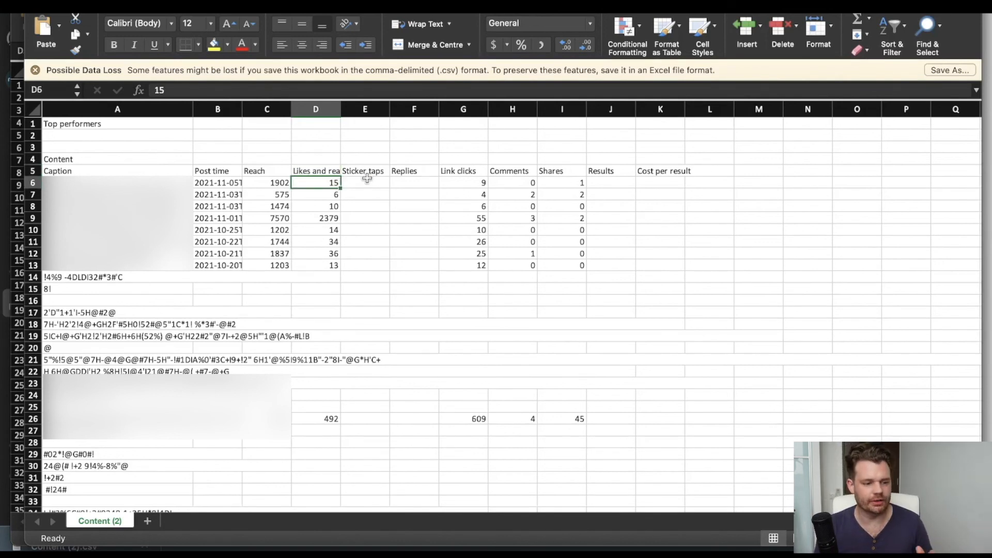
left_click(320, 170)
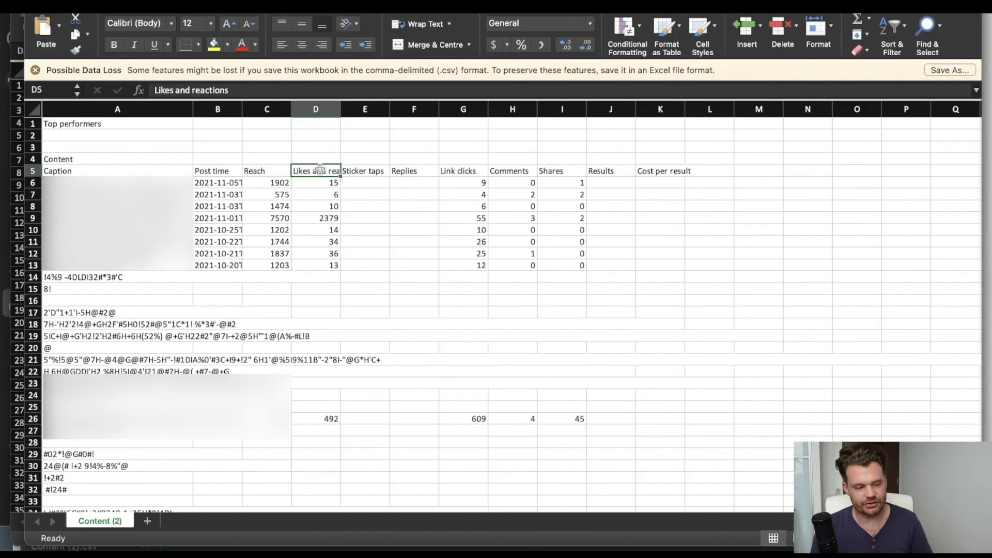
left_click(323, 185)
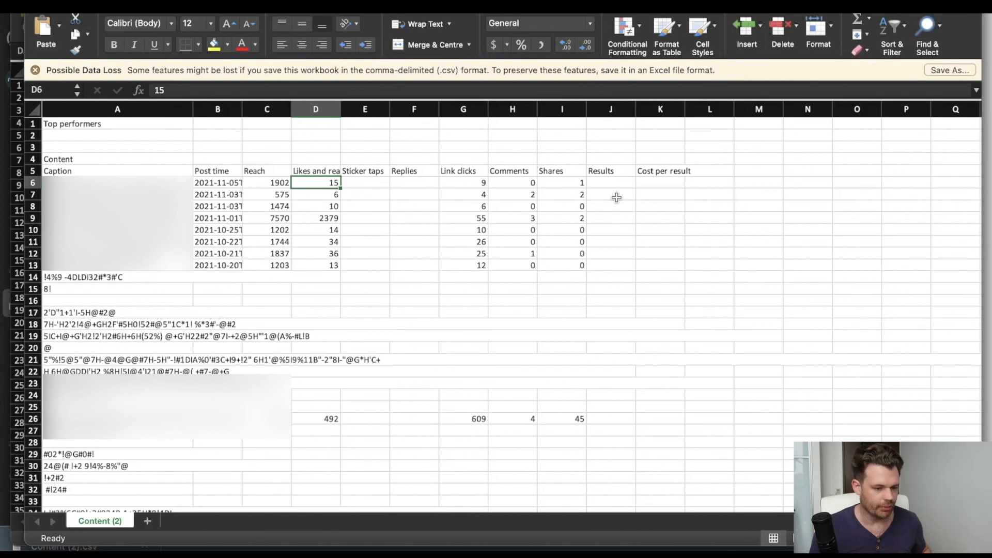
key("super+grave")
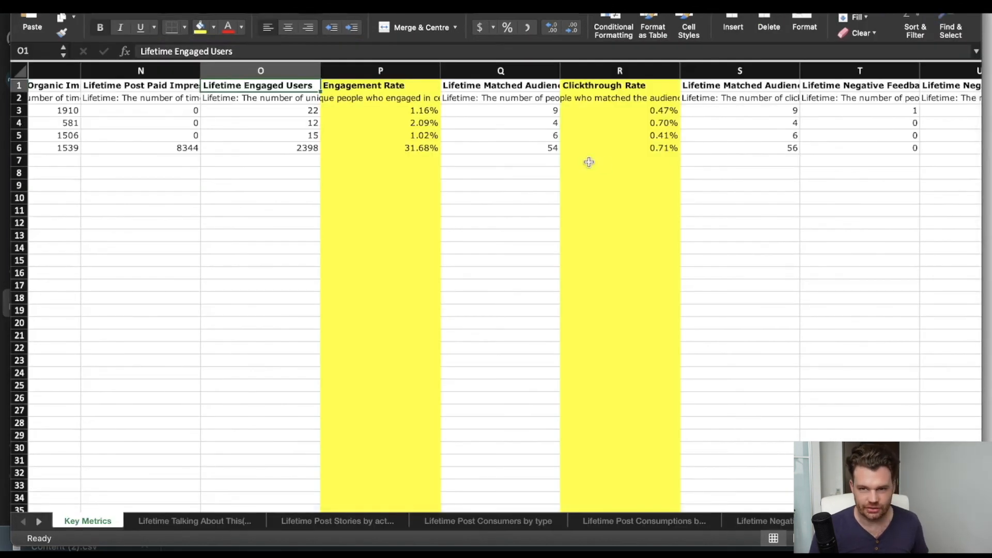